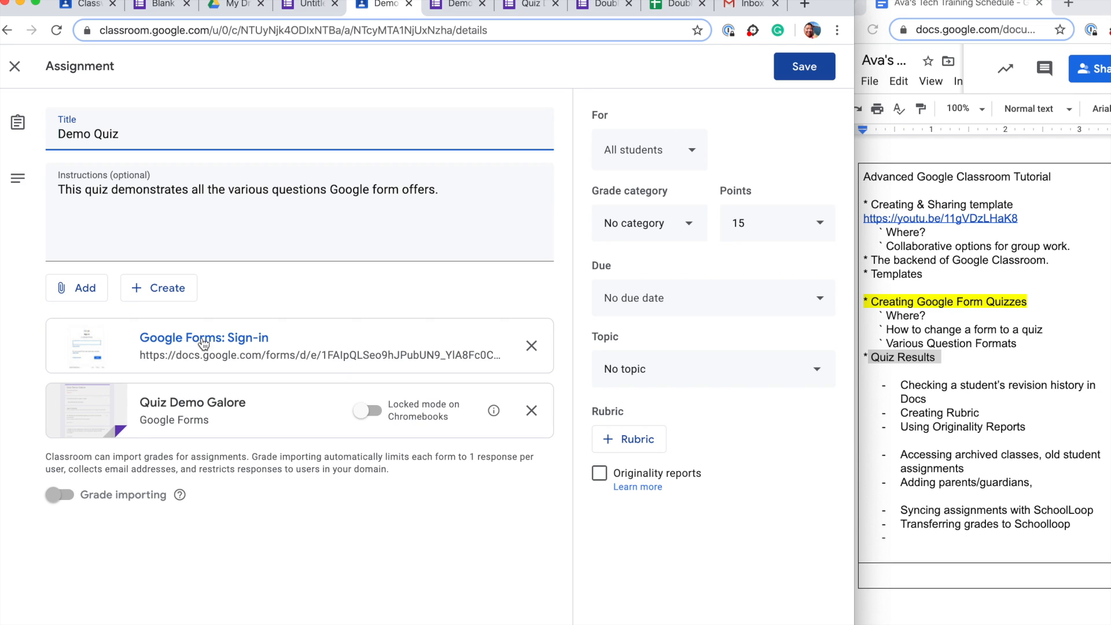
Step: Review the attachment sources available for the Demo Quiz assignment without attaching anything
click(96, 284)
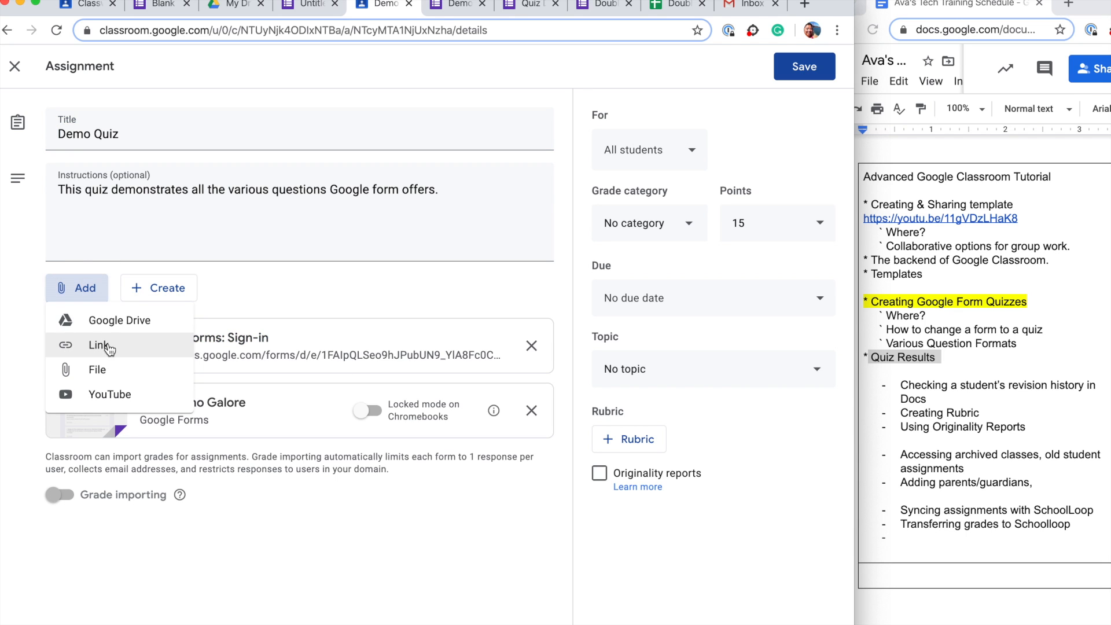
click(268, 299)
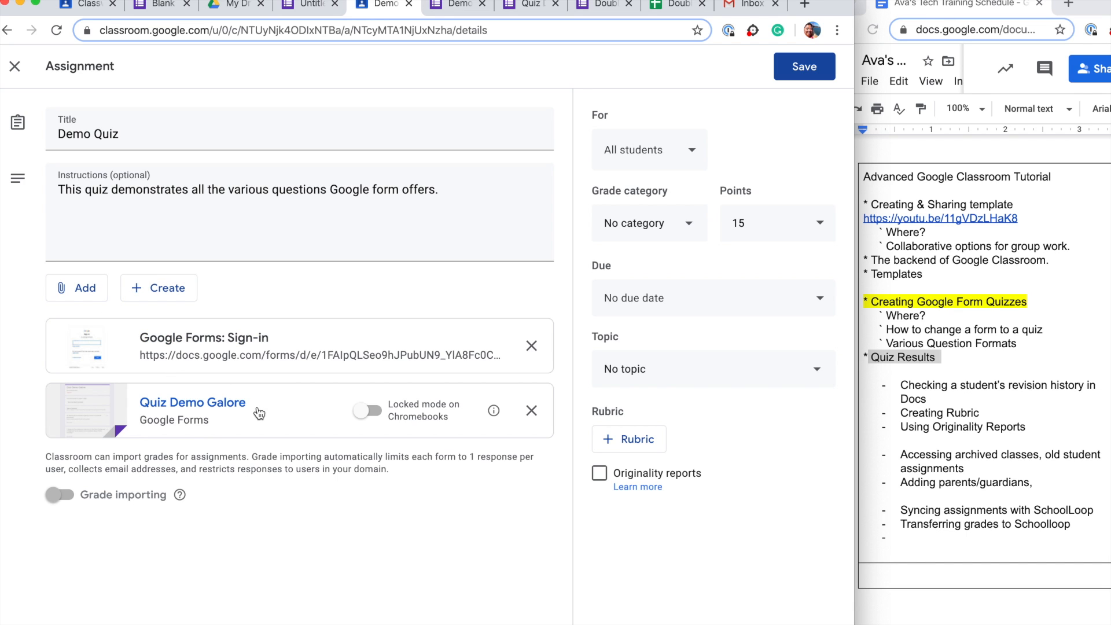
click(68, 288)
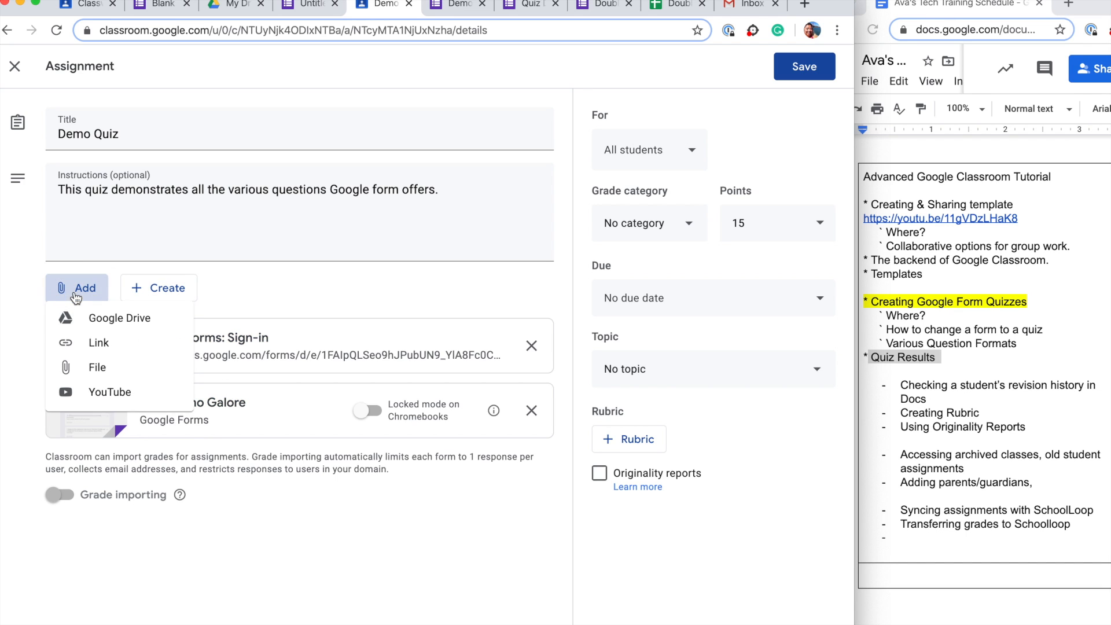
click(280, 301)
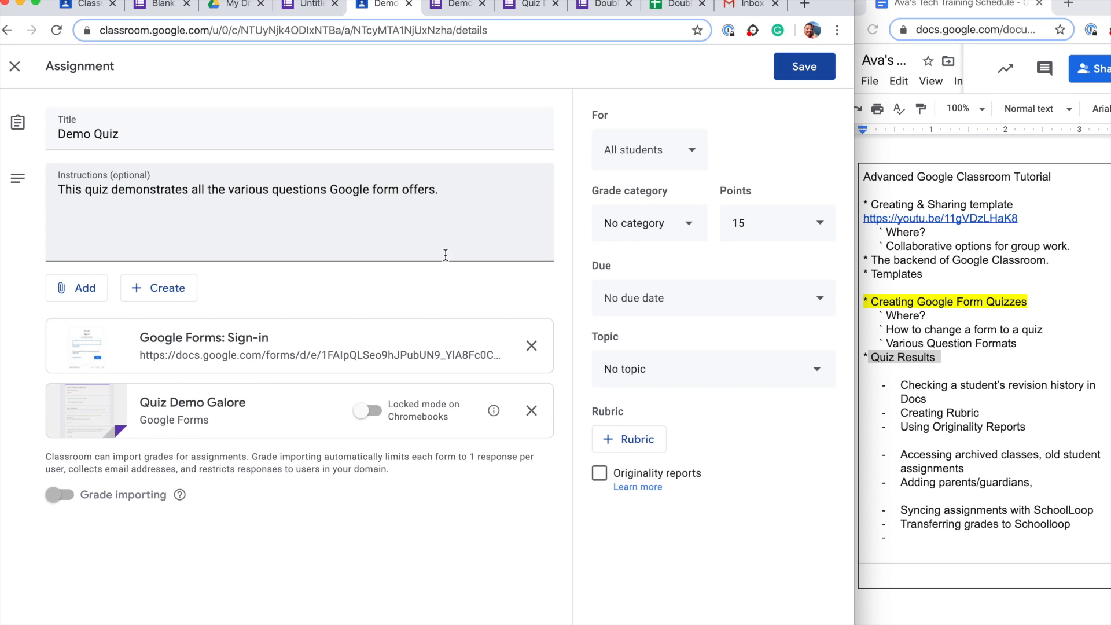
Step: Open the Demo Quiz form for editing and select its Quiz Demo Galore header section
click(460, 5)
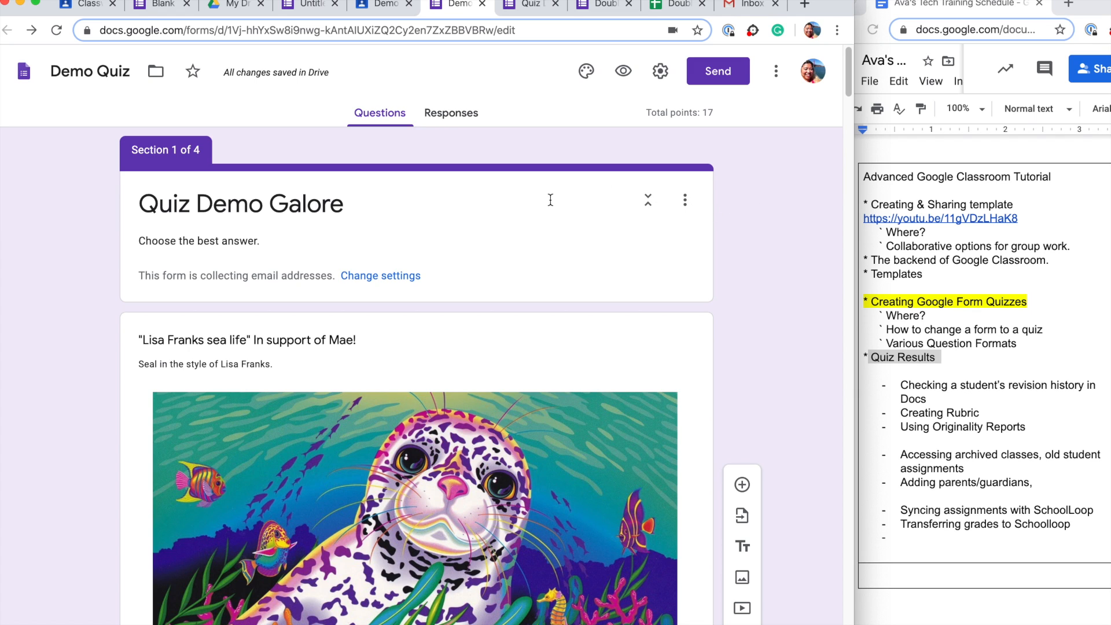
click(470, 288)
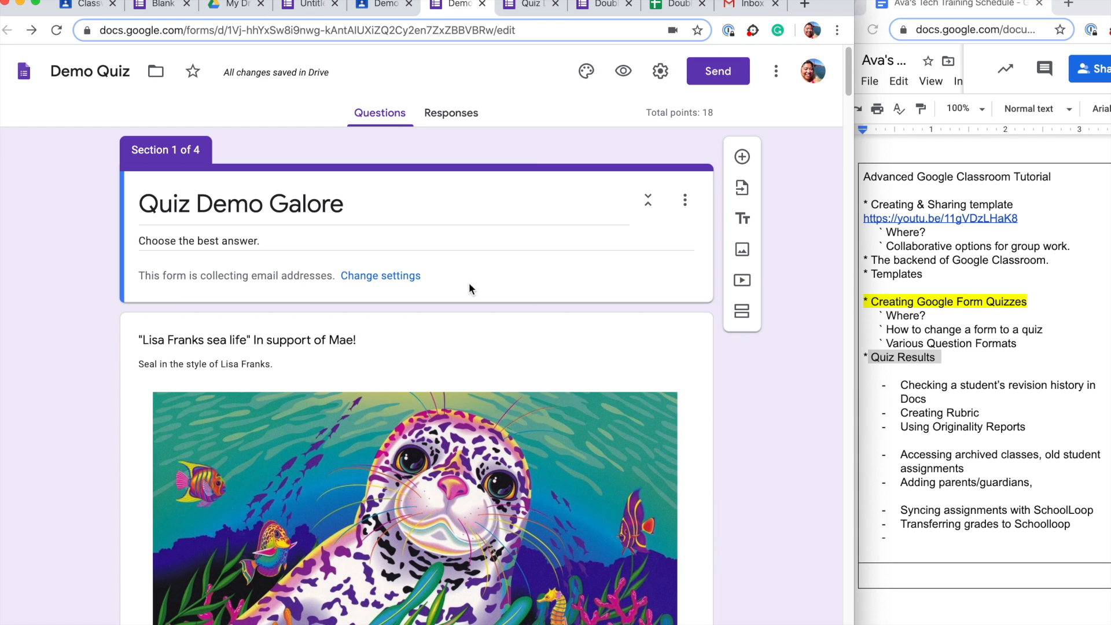
Step: Insert a blank question below the form header to examine the available question types, and delete it
click(742, 157)
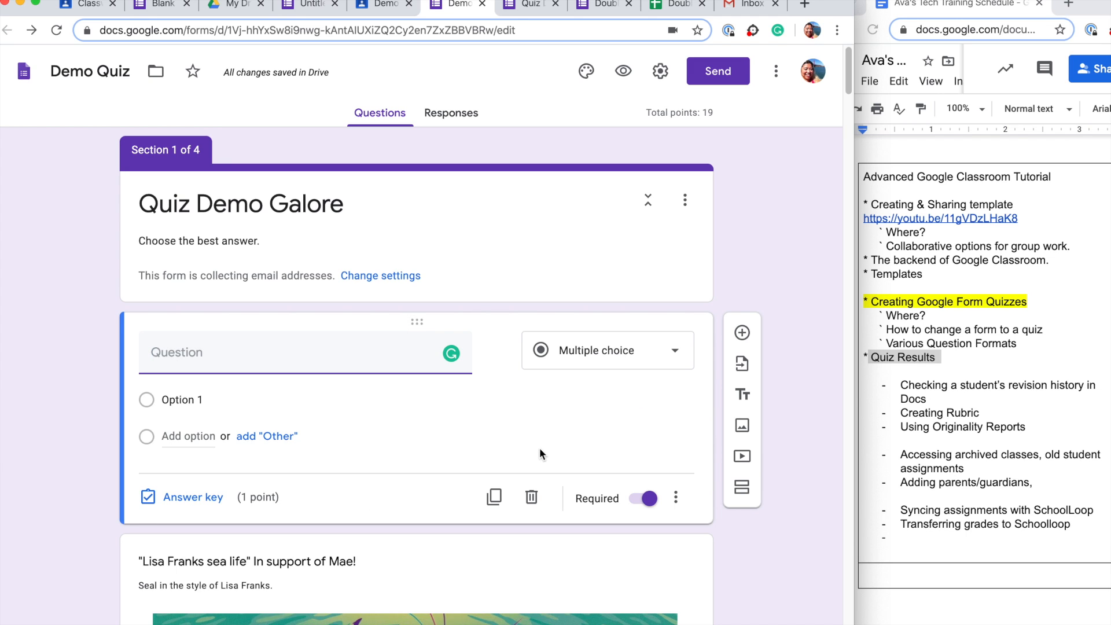
mouse_move(655, 376)
click(681, 357)
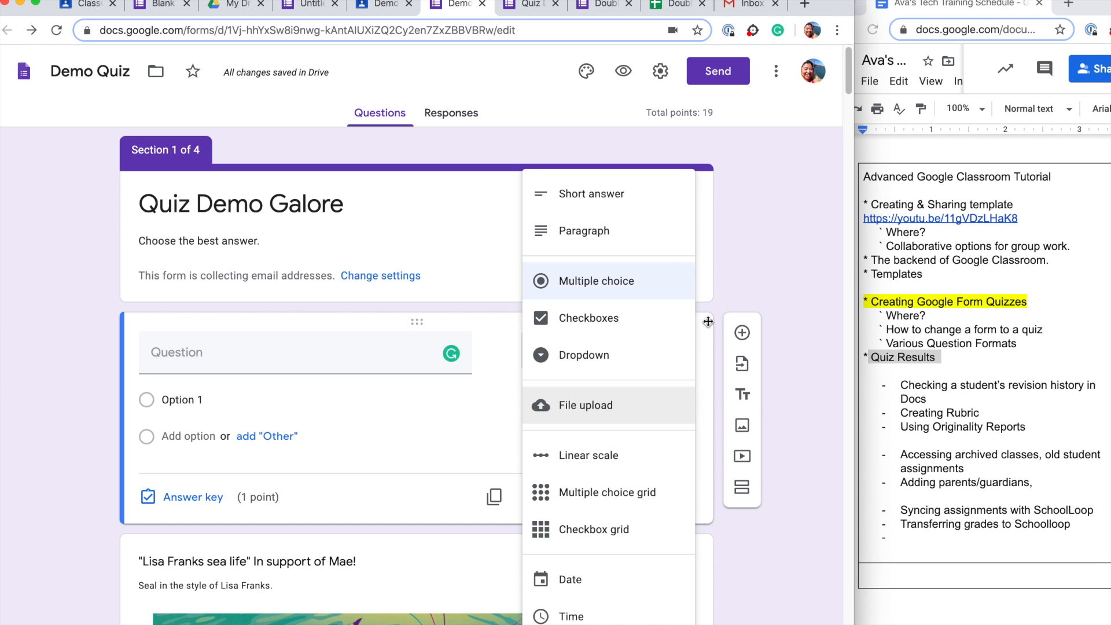
click(732, 294)
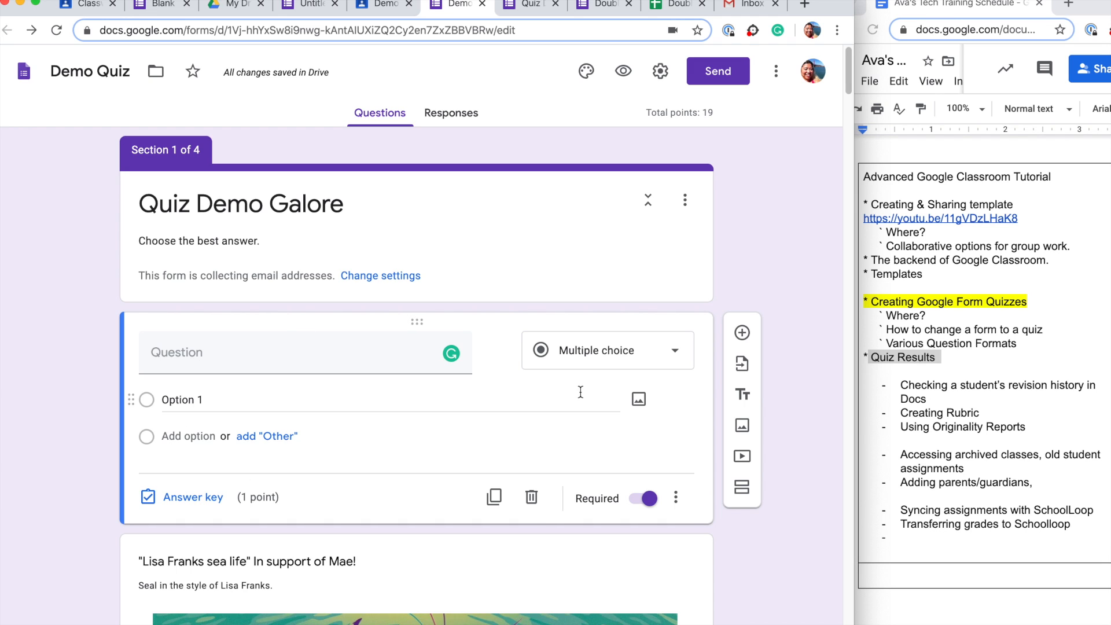
click(533, 500)
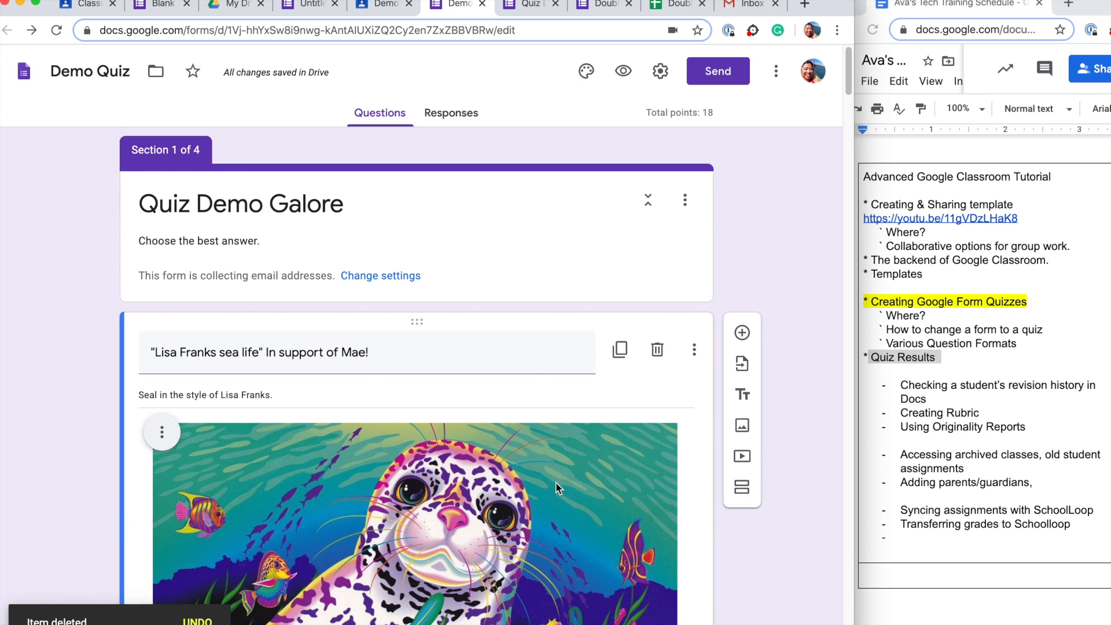
scroll(557, 484, down, 10)
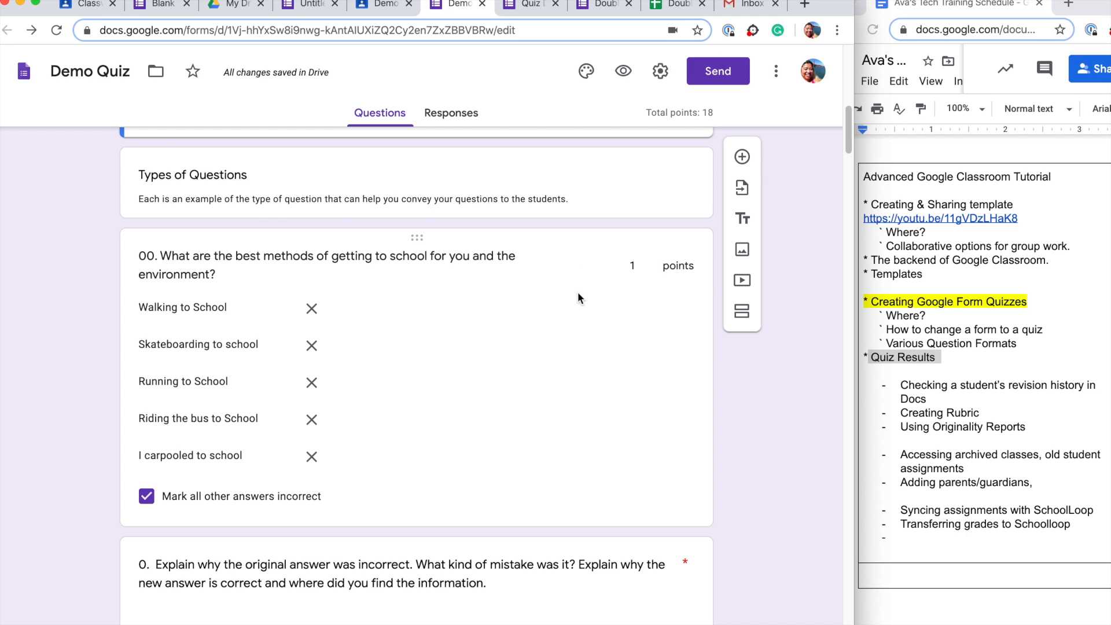
key(super+4)
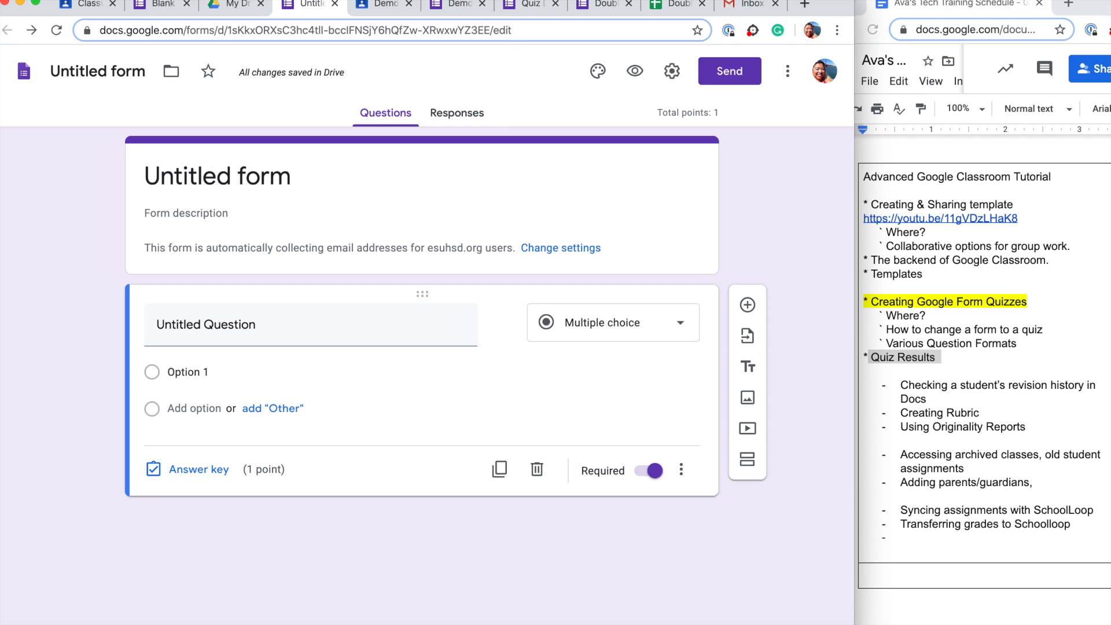
click(456, 6)
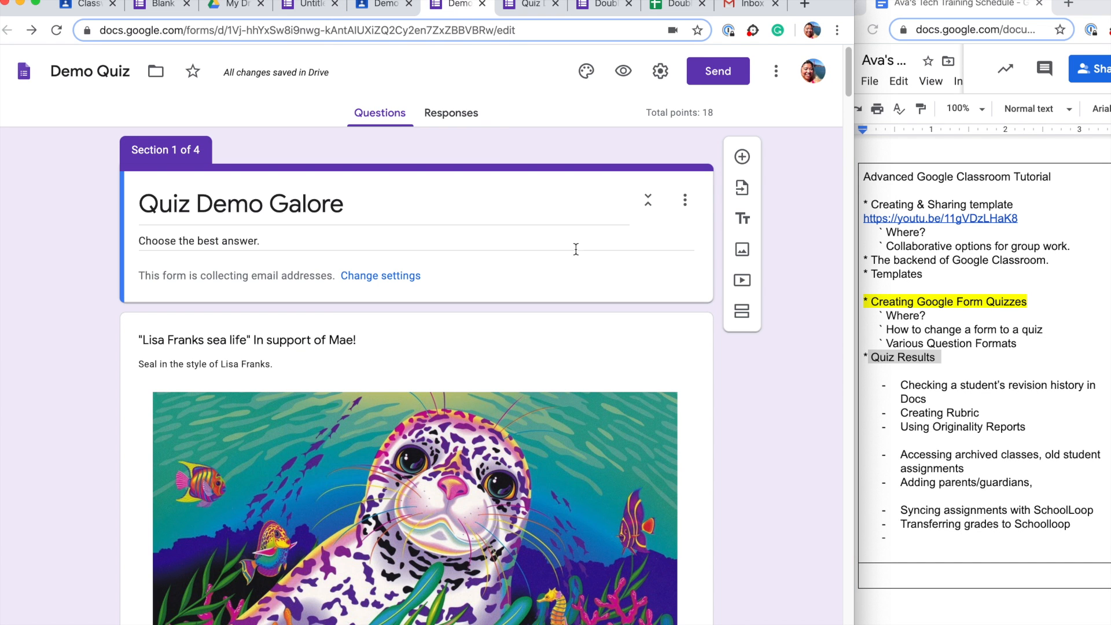
click(131, 338)
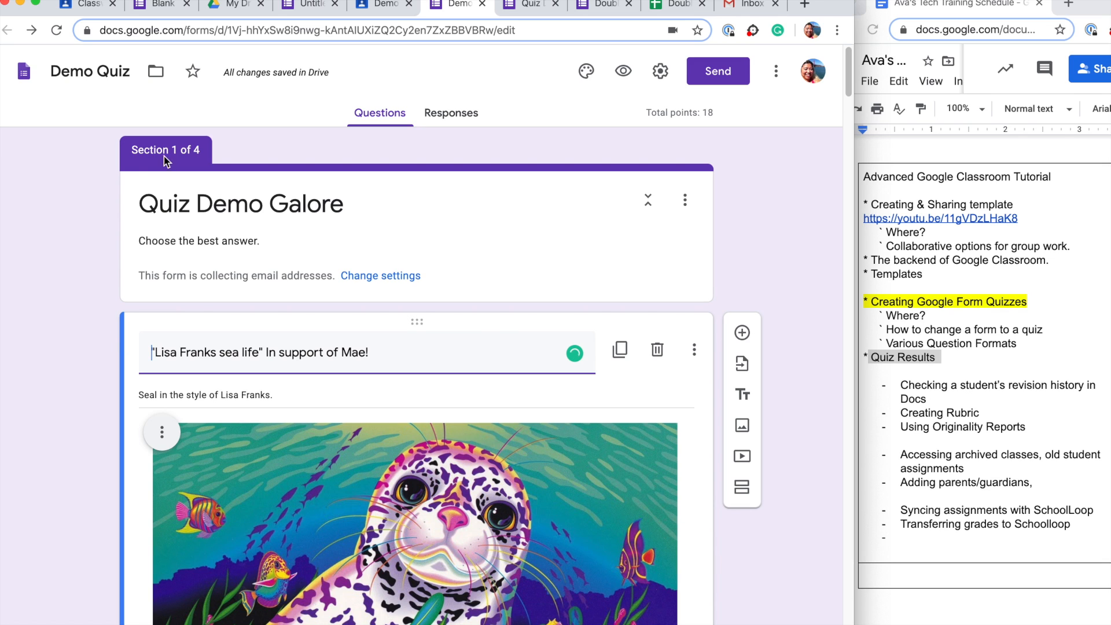
Step: Add another blank question after the Quiz Demo Galore header, review the question type choices again, and remove it
click(133, 188)
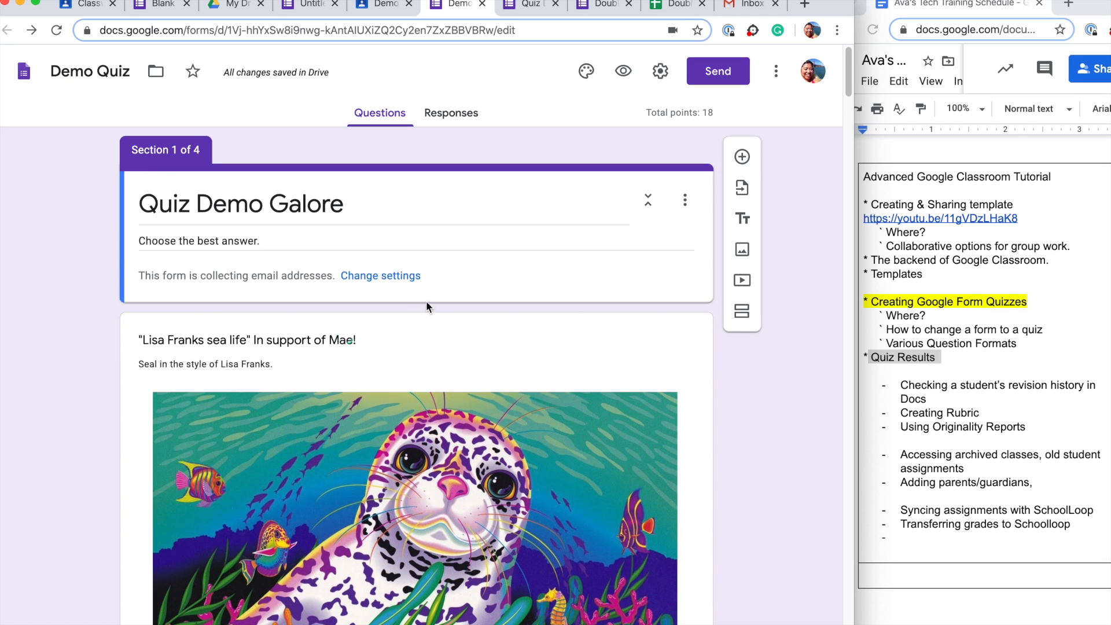
click(743, 158)
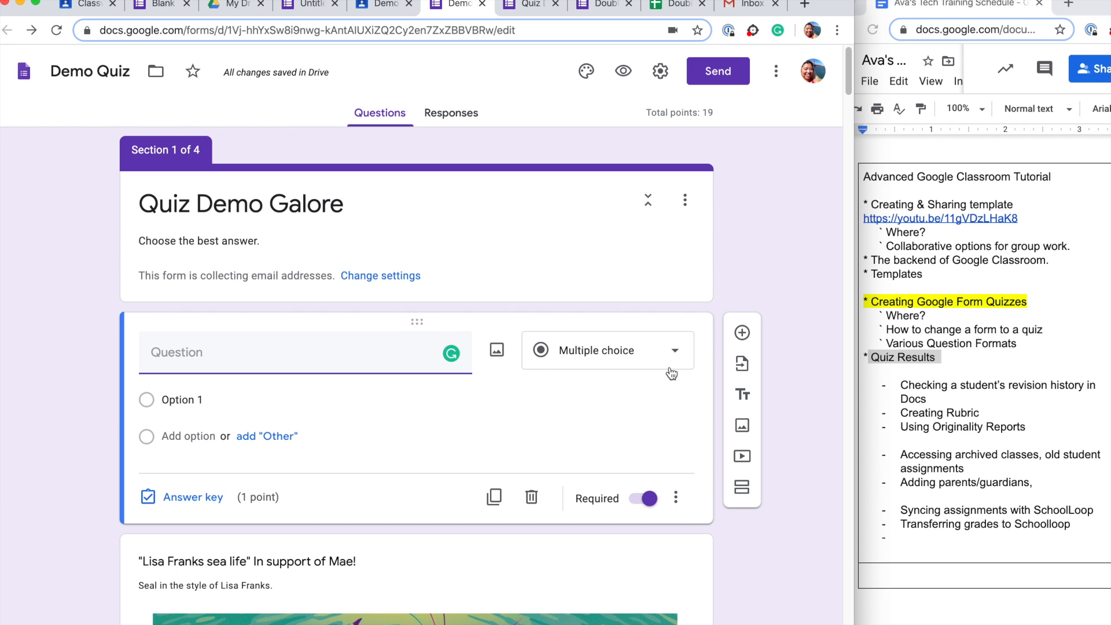
click(680, 353)
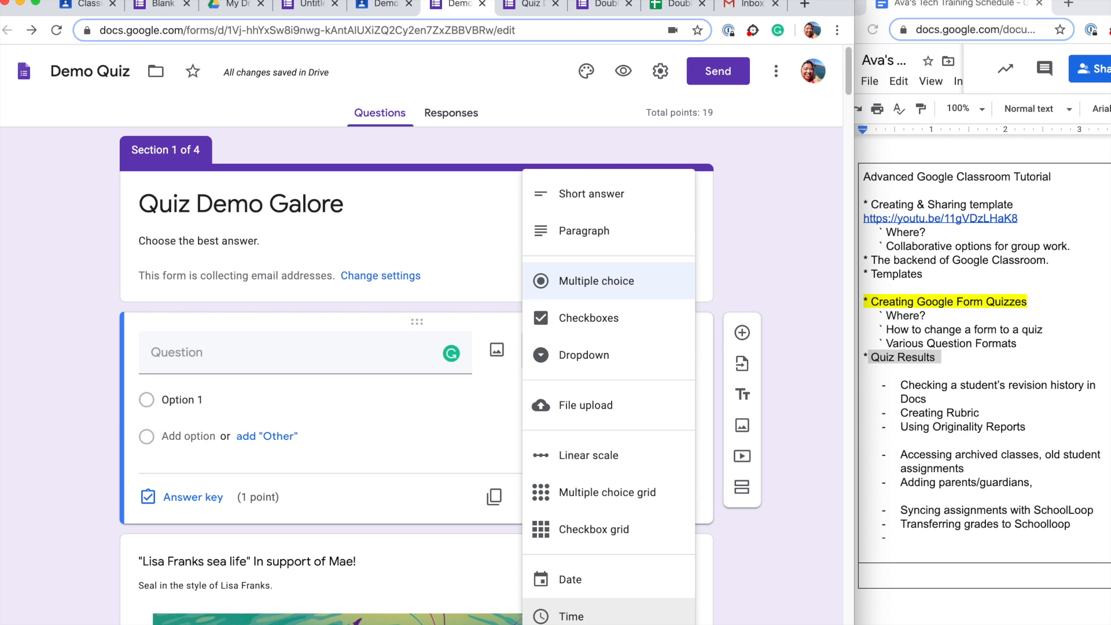
click(484, 437)
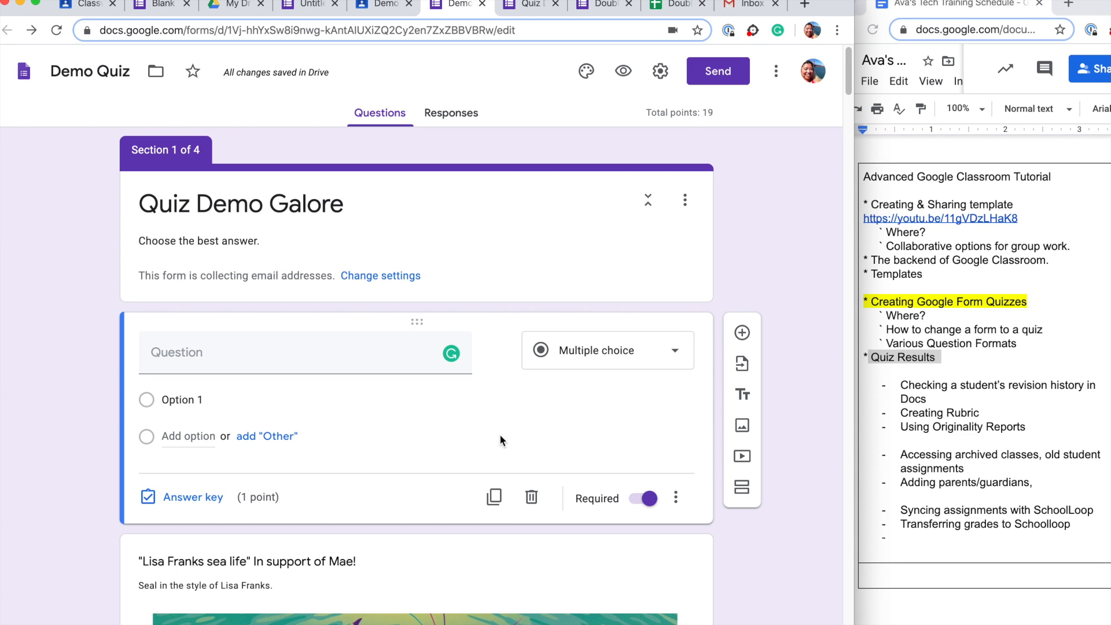
click(532, 504)
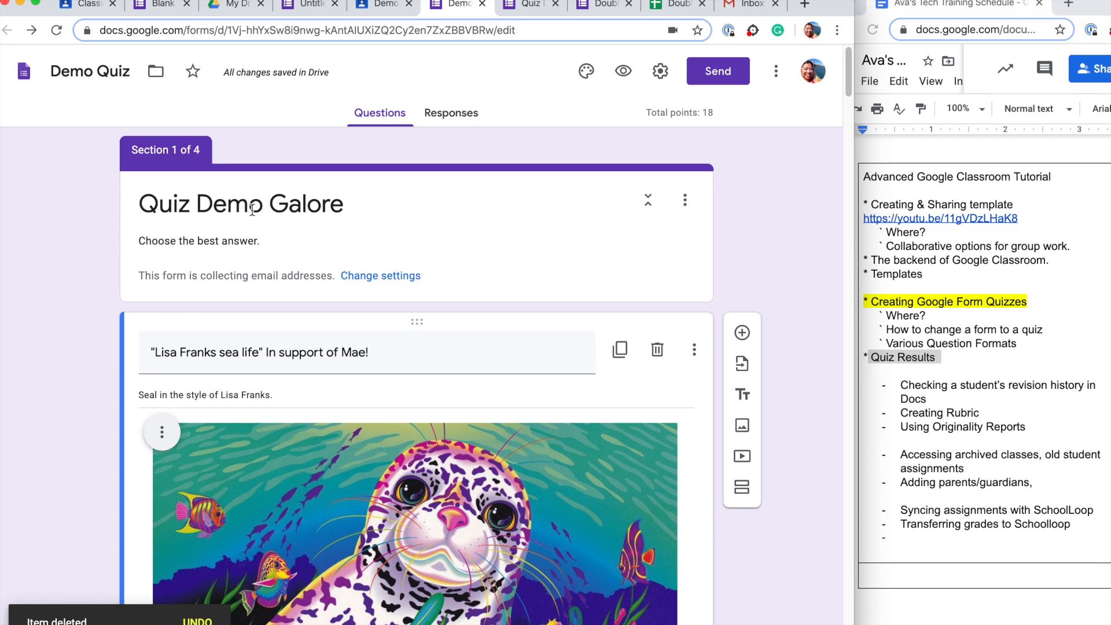
Step: Examine the title and instruction text in the Quiz Demo Galore header
click(428, 198)
click(164, 243)
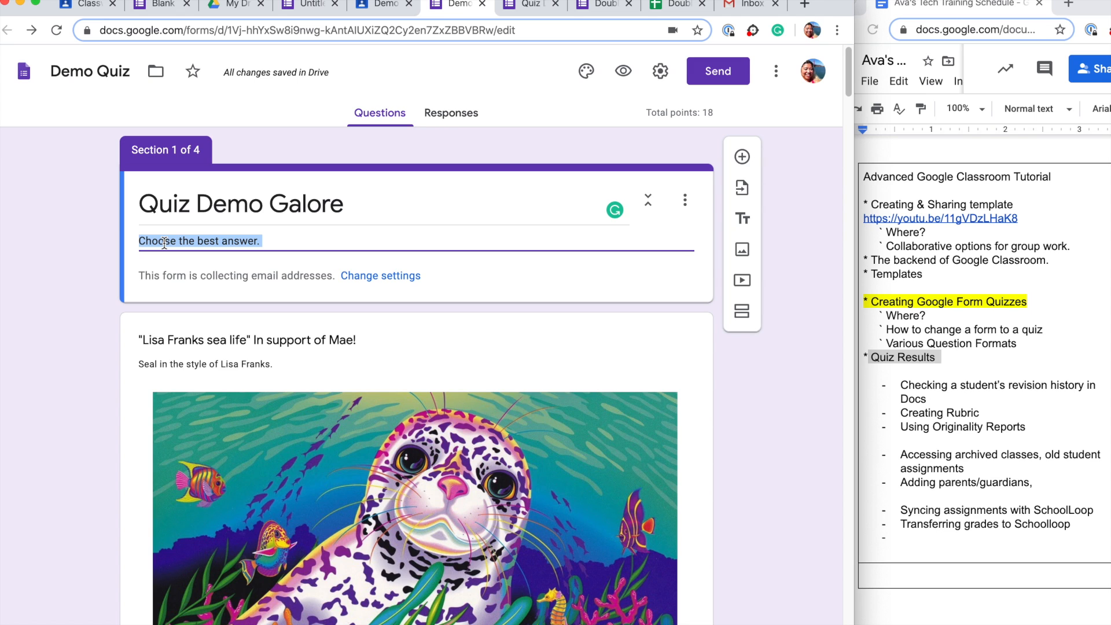
click(284, 241)
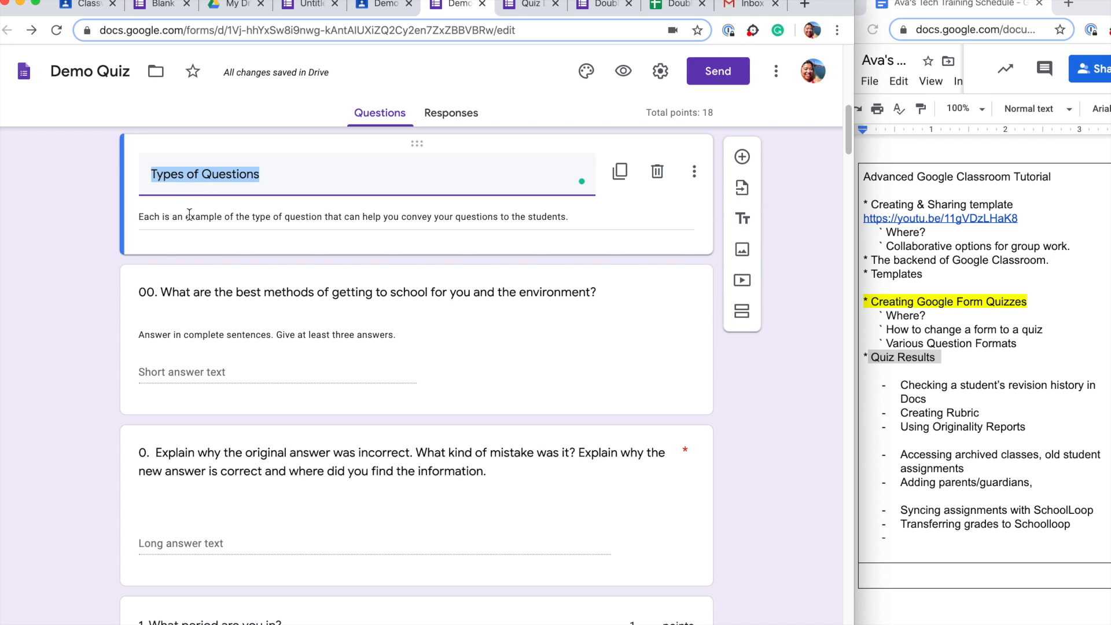
Step: Examine the description of the Types of Questions title block and its description display option
triple_click(140, 218)
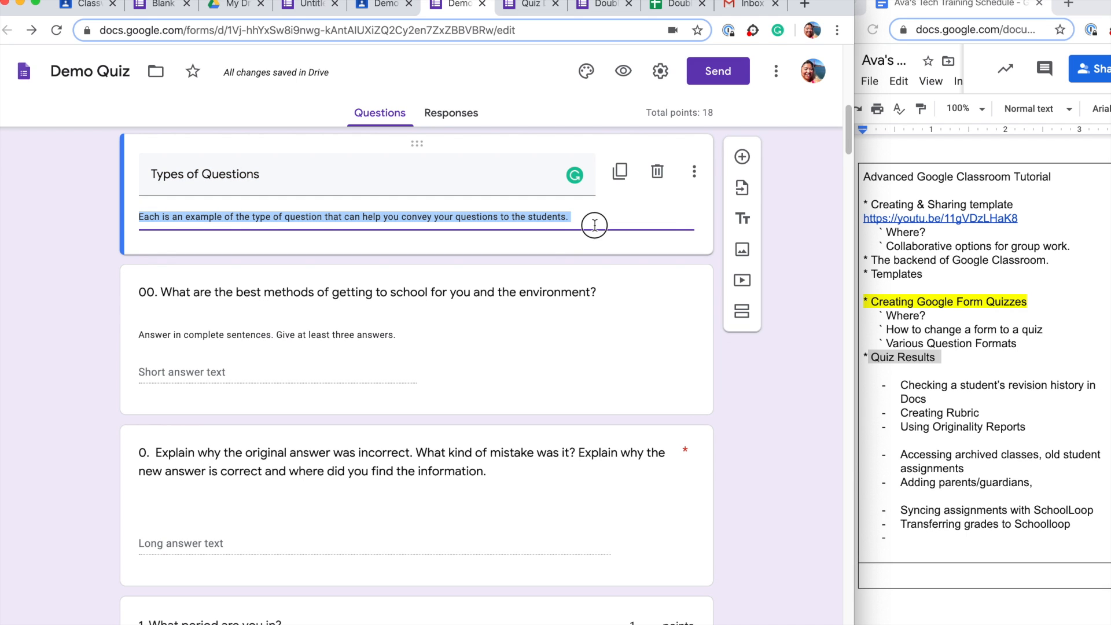
click(595, 224)
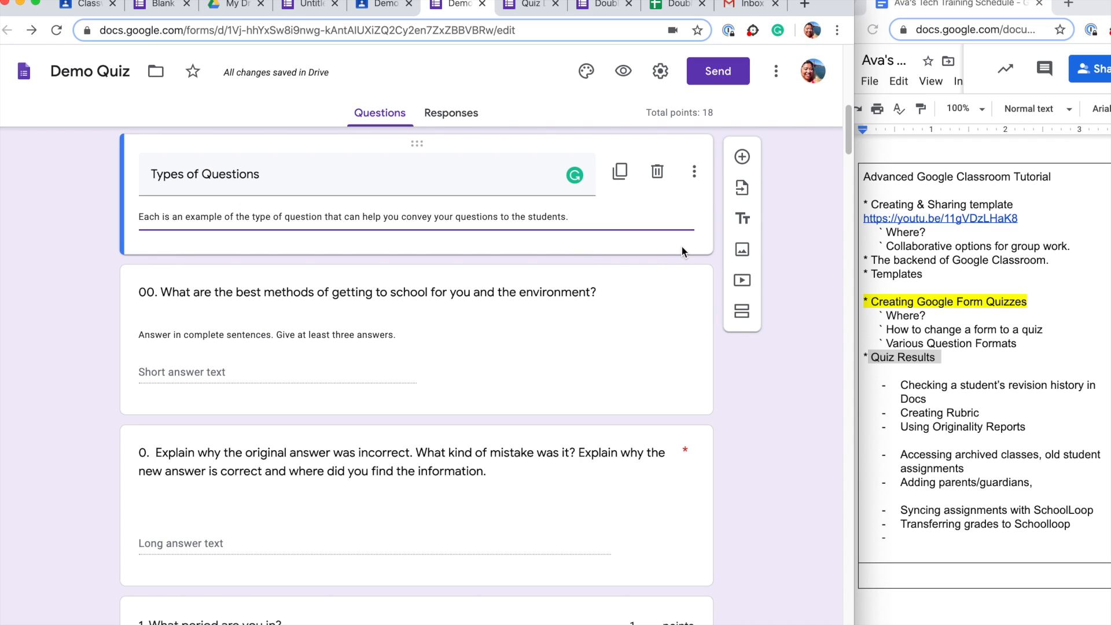
scroll(680, 252, up, 2)
scroll(681, 258, down, 2)
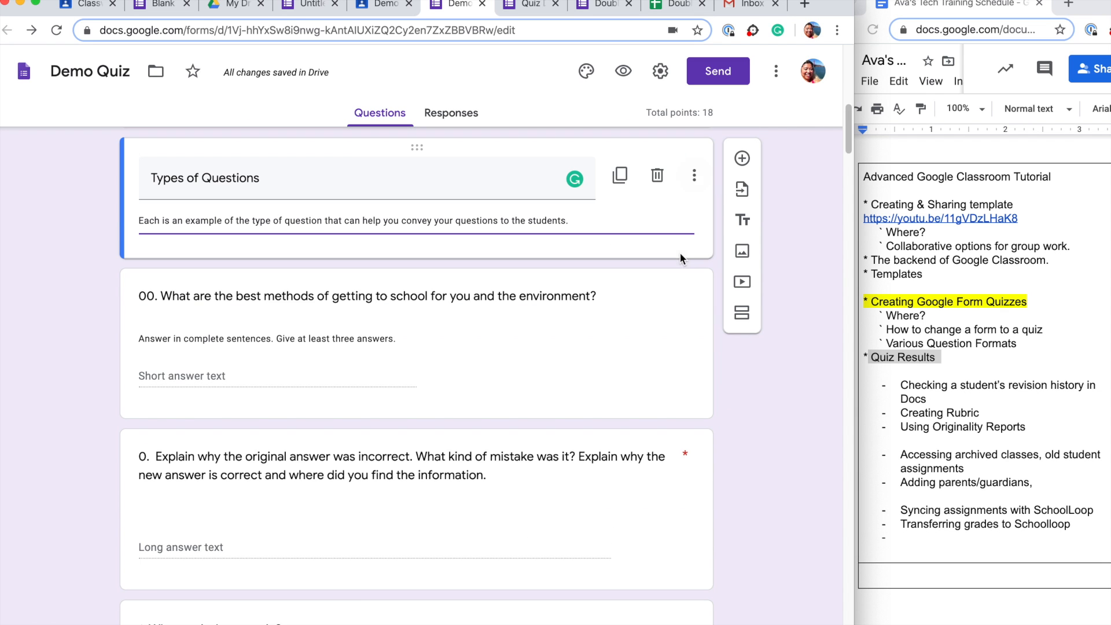
click(692, 181)
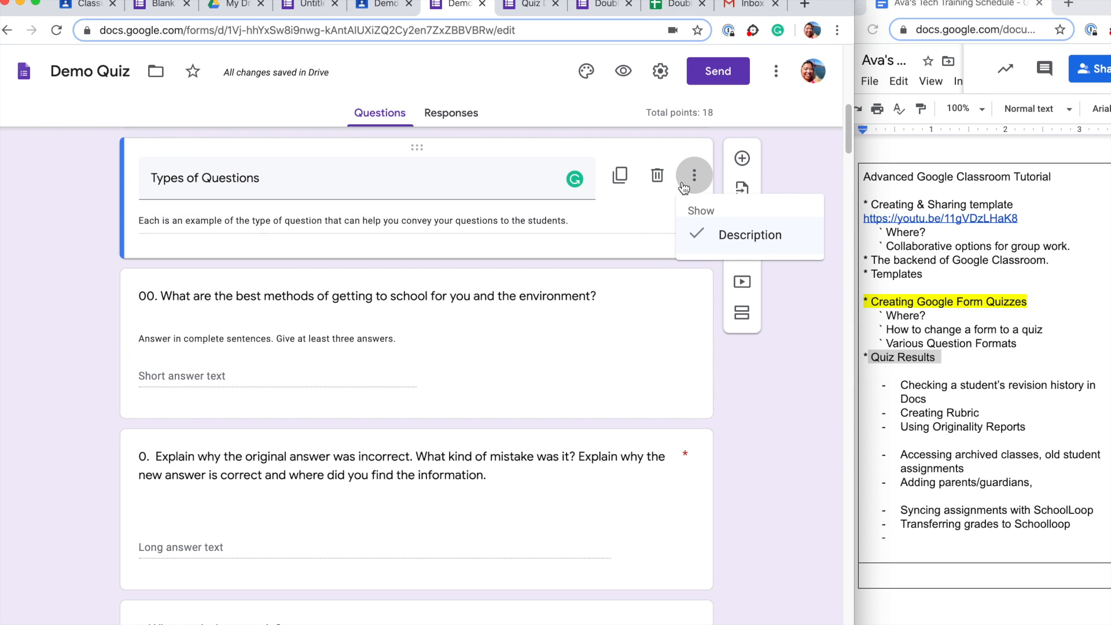
click(605, 221)
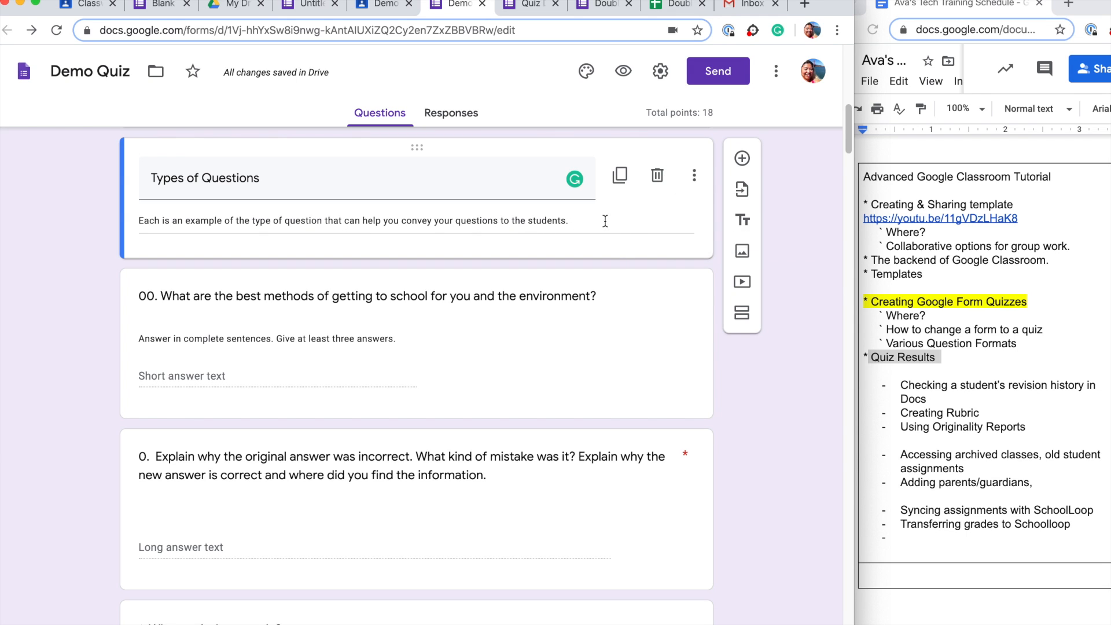
Step: Examine the question type choices, description text and display options of question 00 about getting to school
click(615, 301)
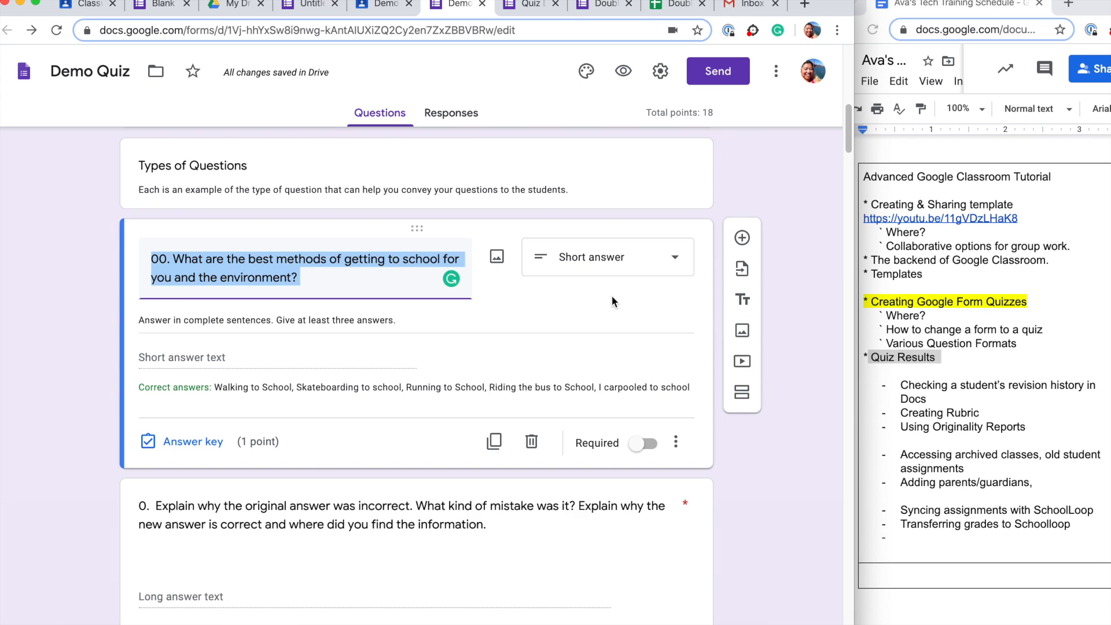
click(682, 264)
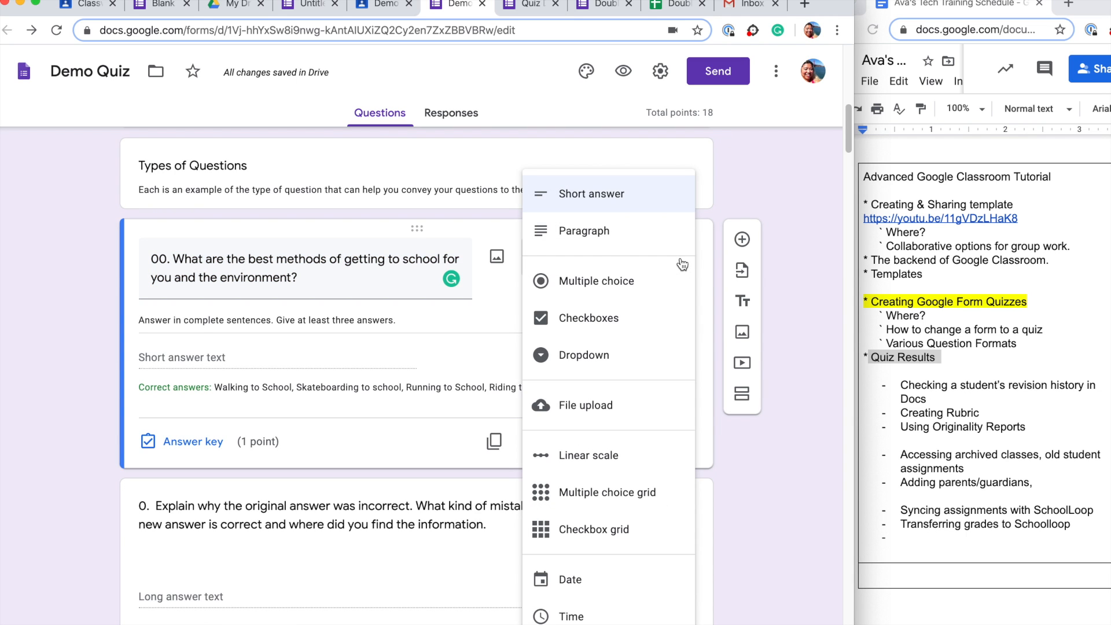
click(352, 296)
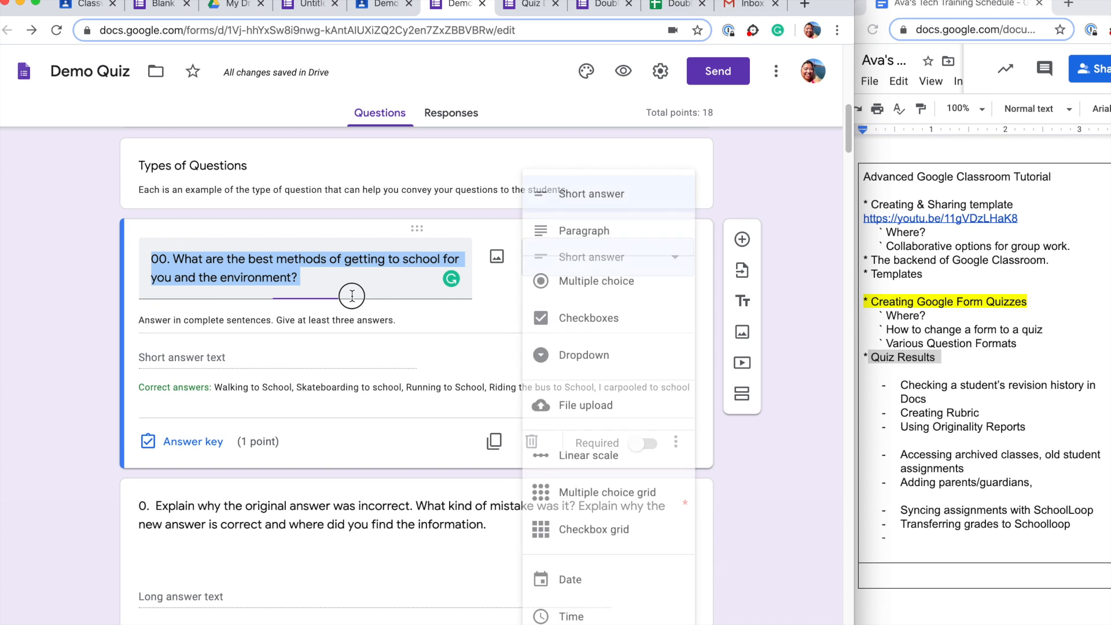
triple_click(417, 314)
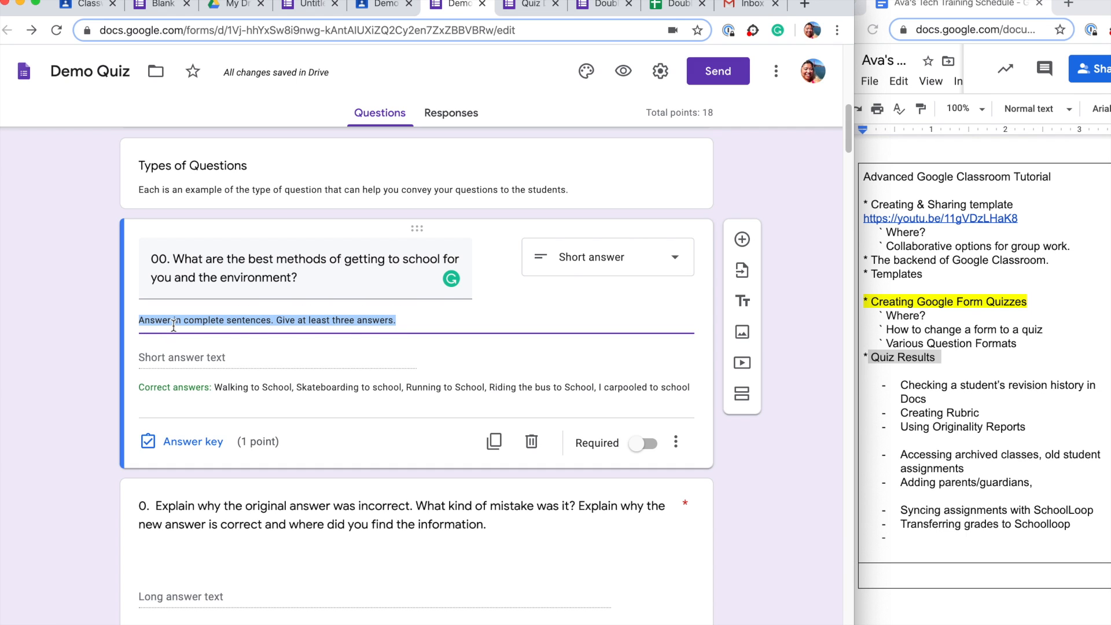
click(679, 442)
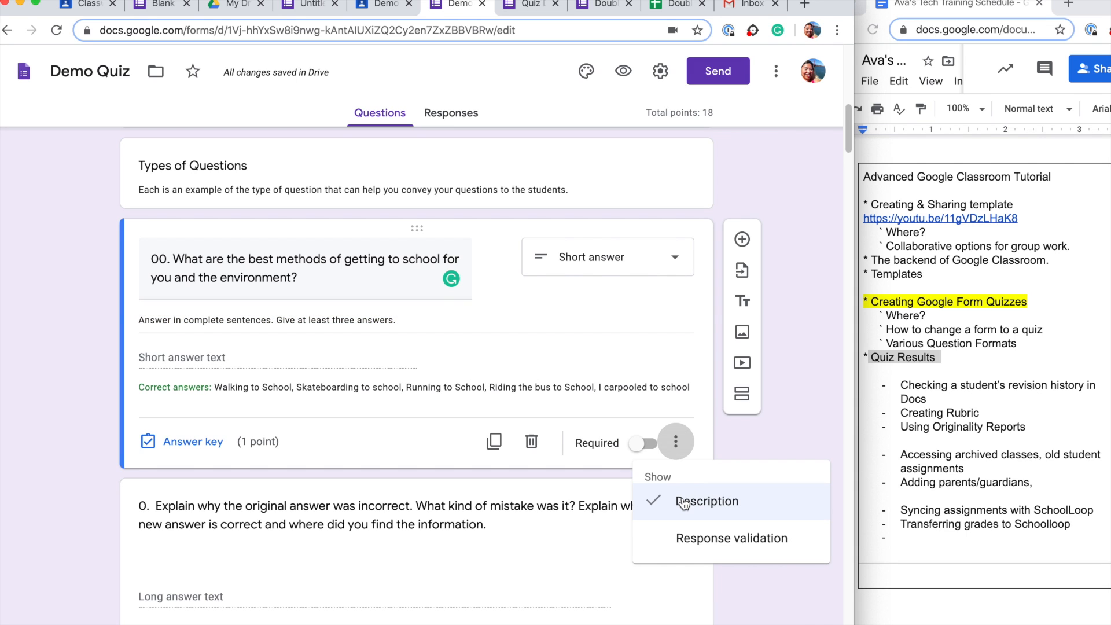
click(448, 322)
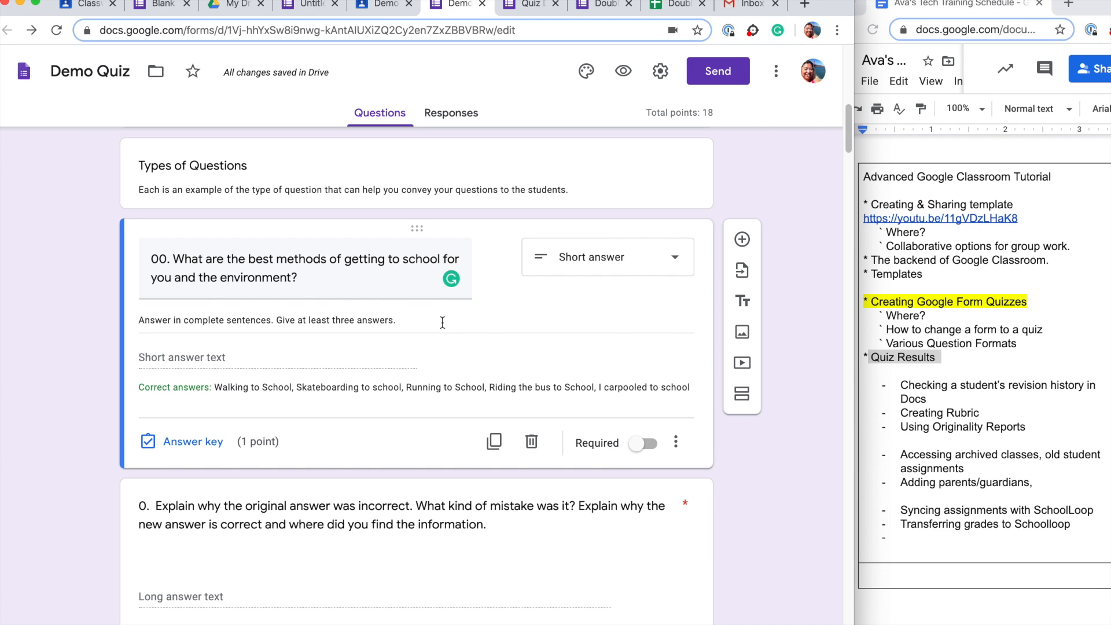
Step: Copy the description text of question 00 and turn off the question's description
drag(446, 322, 242, 303)
key(super+c)
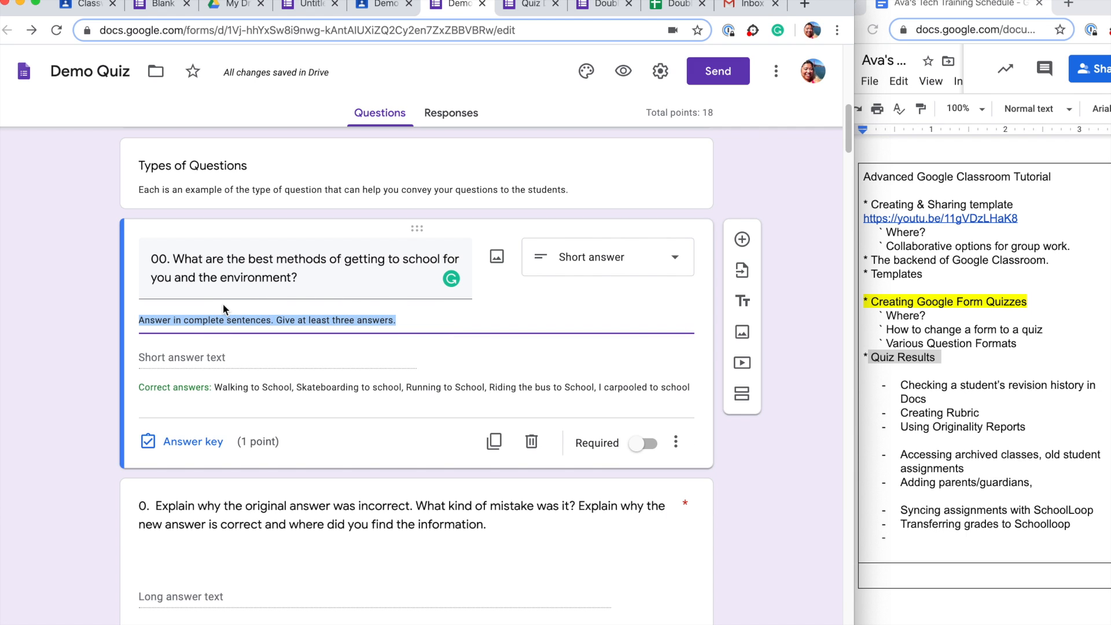
click(676, 443)
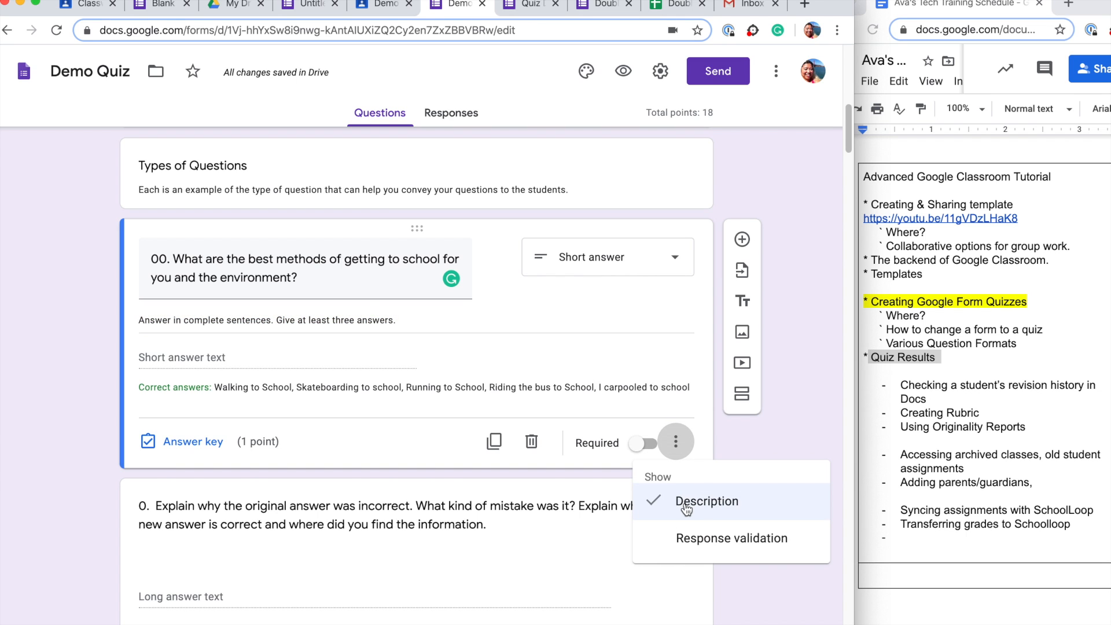
click(686, 499)
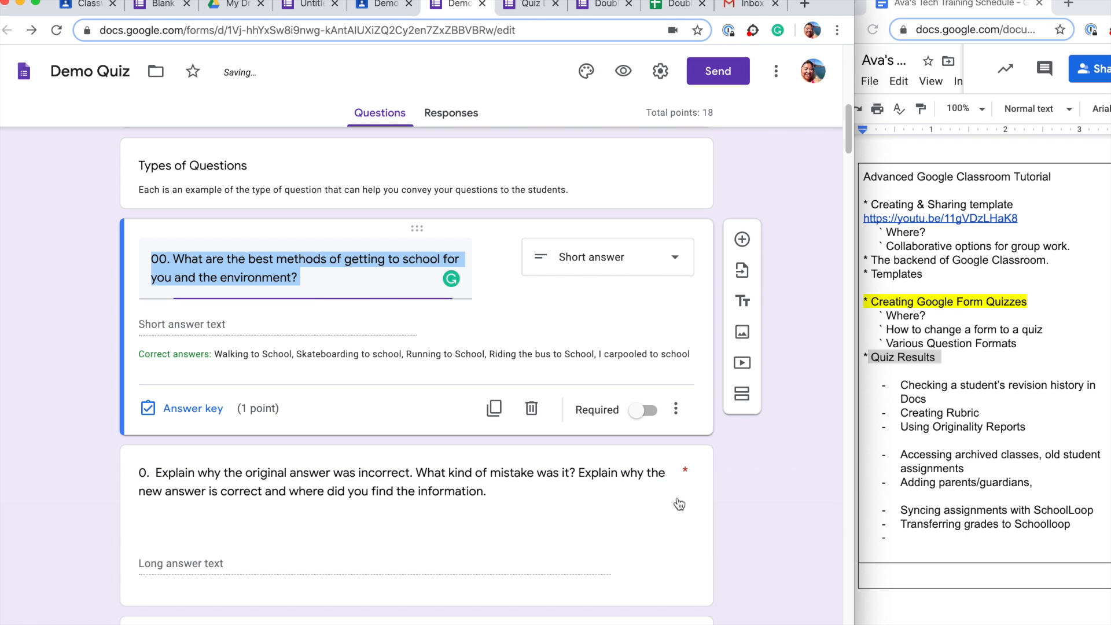
Step: Turn question 00's description back on and paste in "Answer in complete sentences. Give at least three answers."
click(679, 410)
click(706, 466)
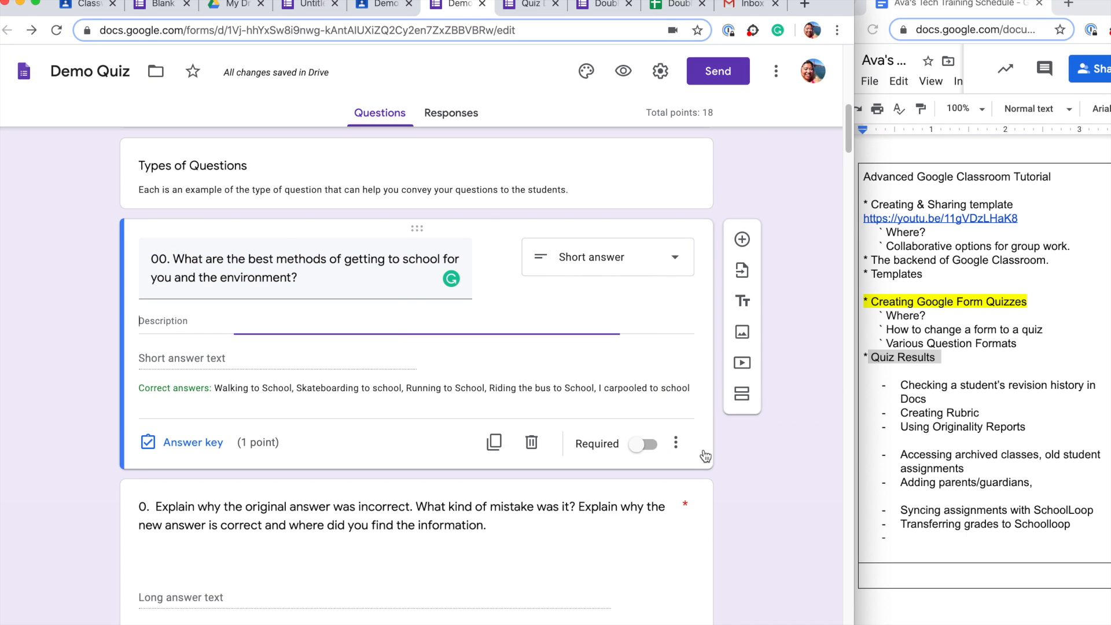
key(super+v)
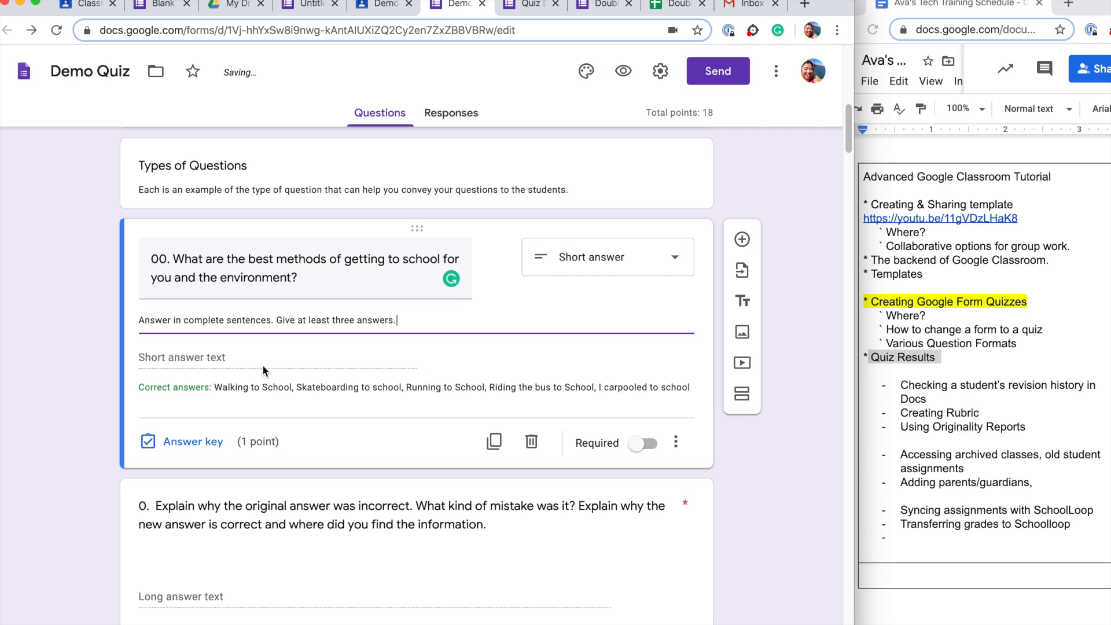
click(217, 362)
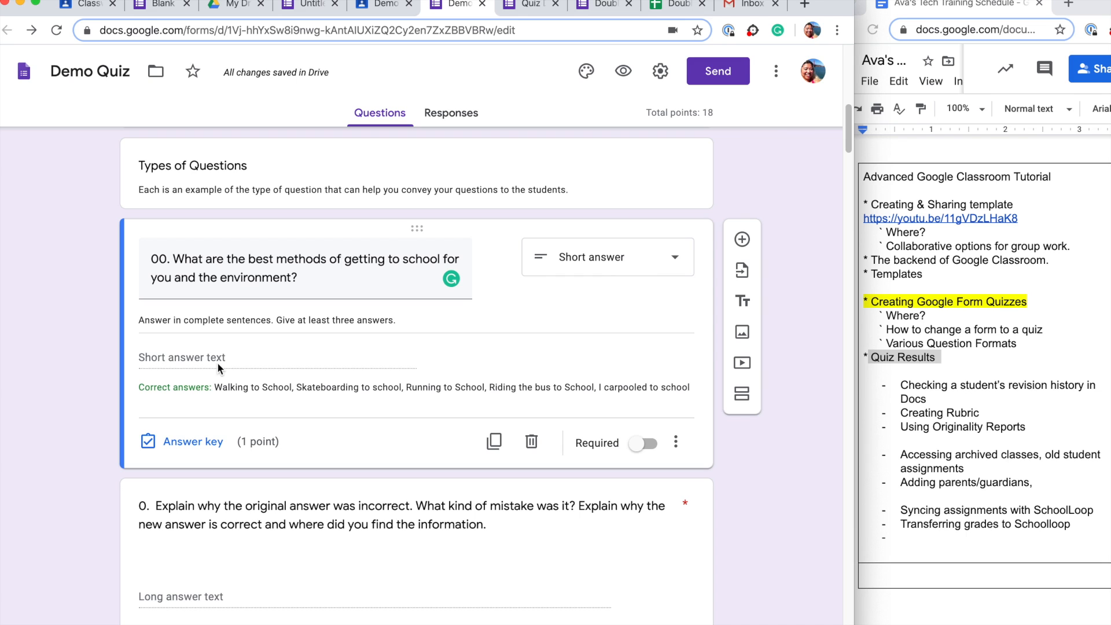
Step: Examine question 00's answer key, including its accepted answers, the option to mark all other answers incorrect, and the answer feedback
click(179, 451)
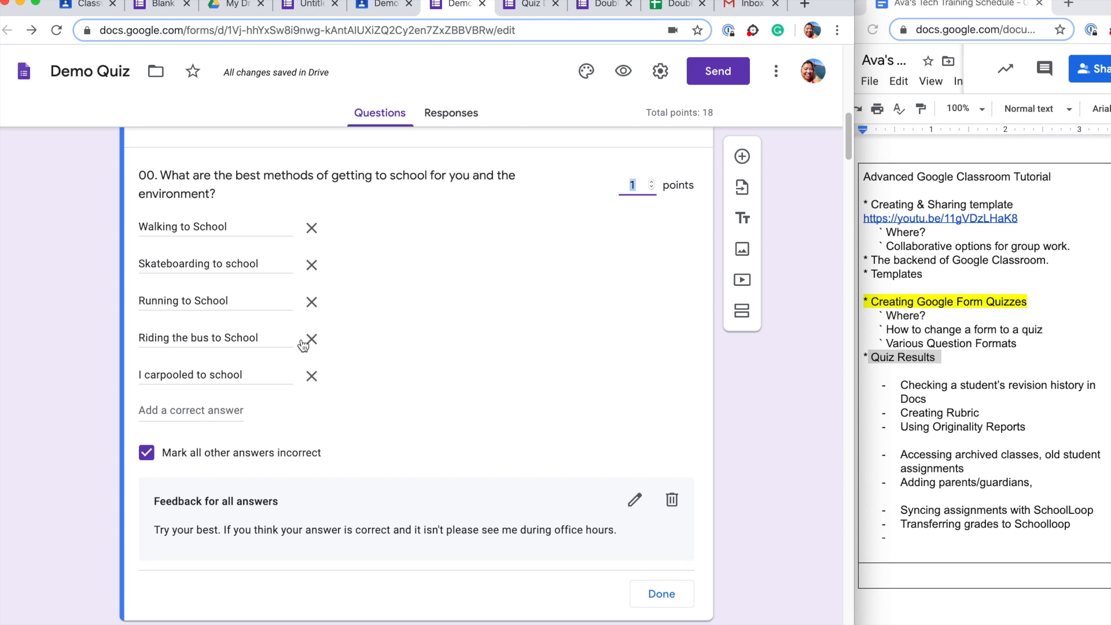
click(145, 459)
click(146, 459)
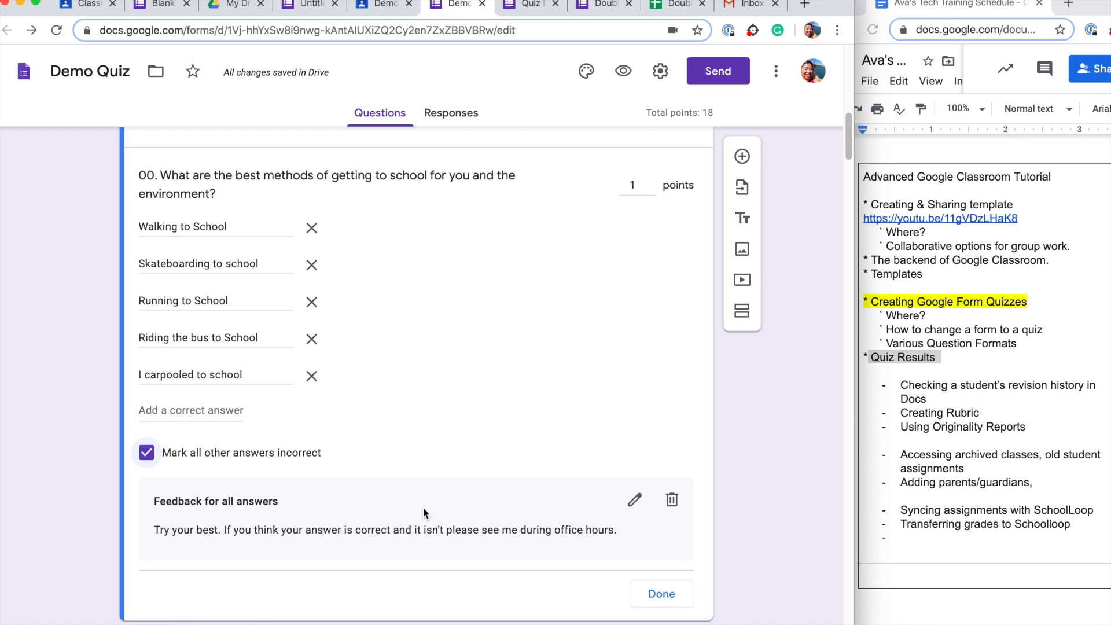
scroll(427, 505, down, 2)
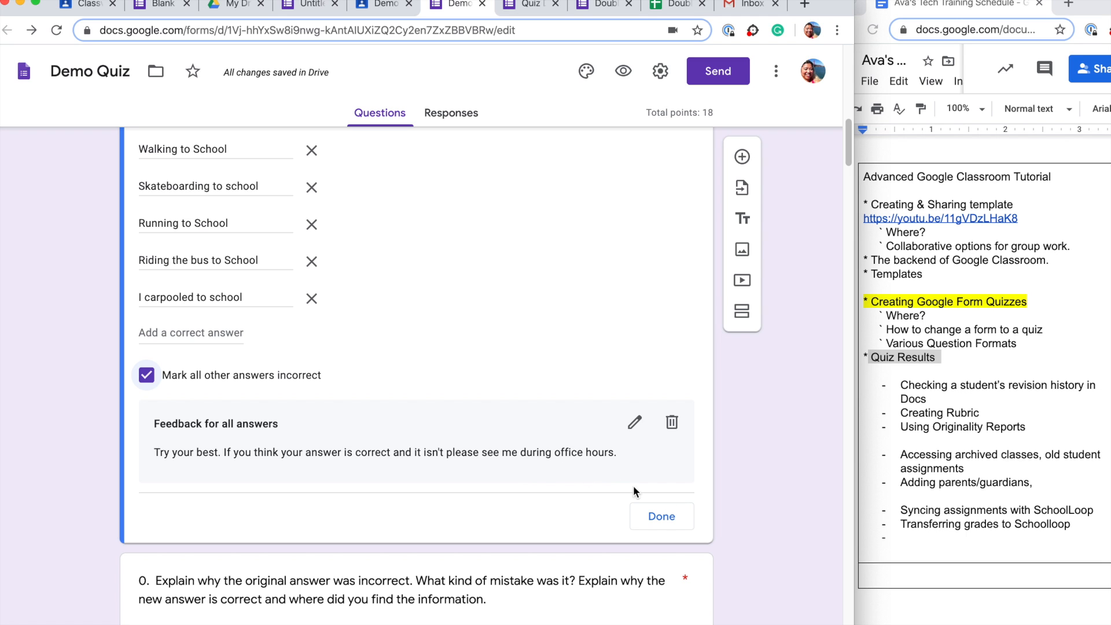
click(670, 522)
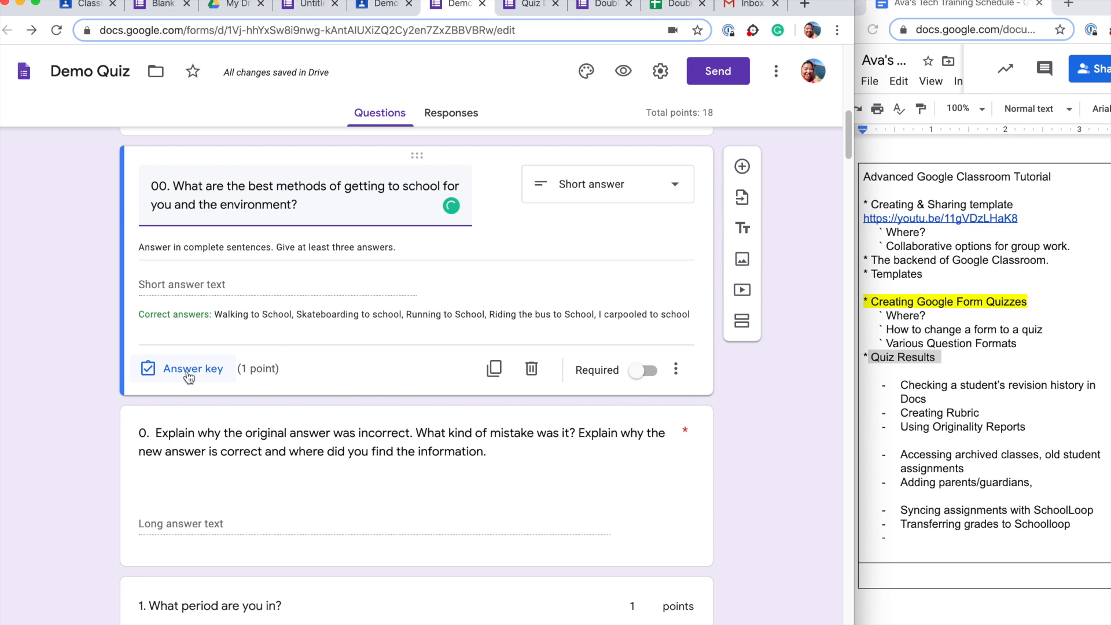
Step: Make question 00 about getting to school a required question
click(639, 373)
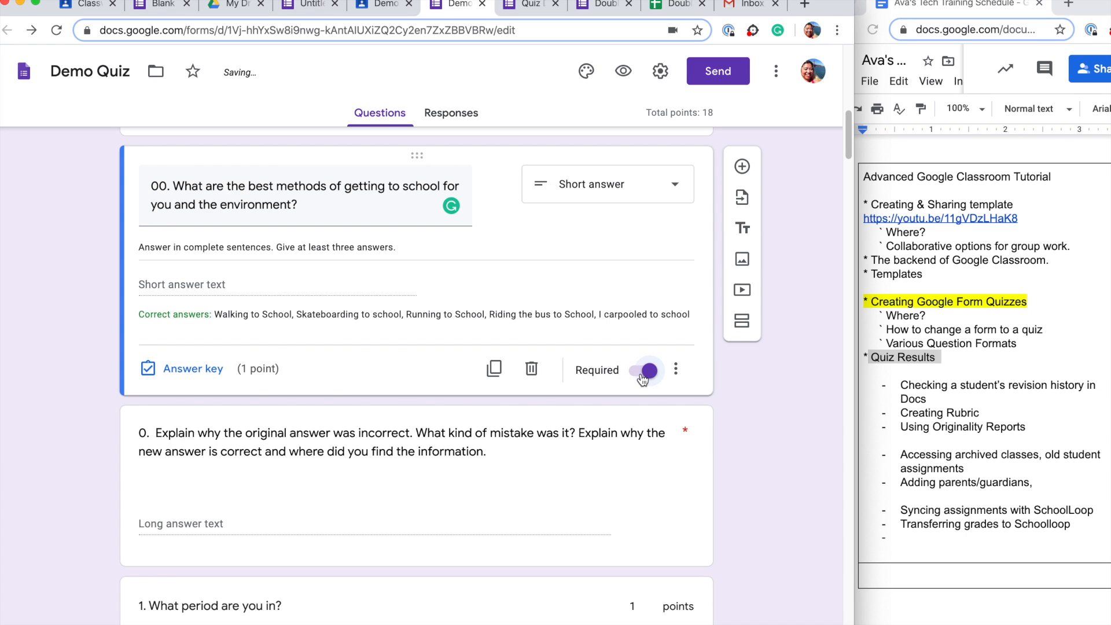
click(643, 449)
click(643, 448)
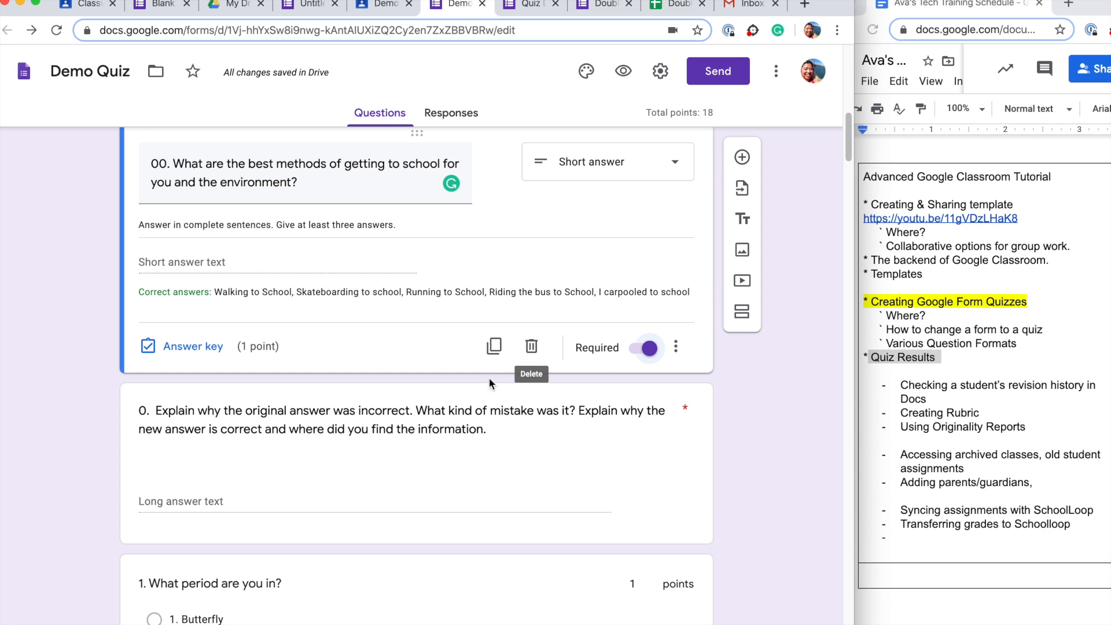
Step: Examine the Paragraph question 0 about the incorrect answer and compare it with the Short answer question 00 and its description
scroll(570, 405, down, 1)
click(588, 399)
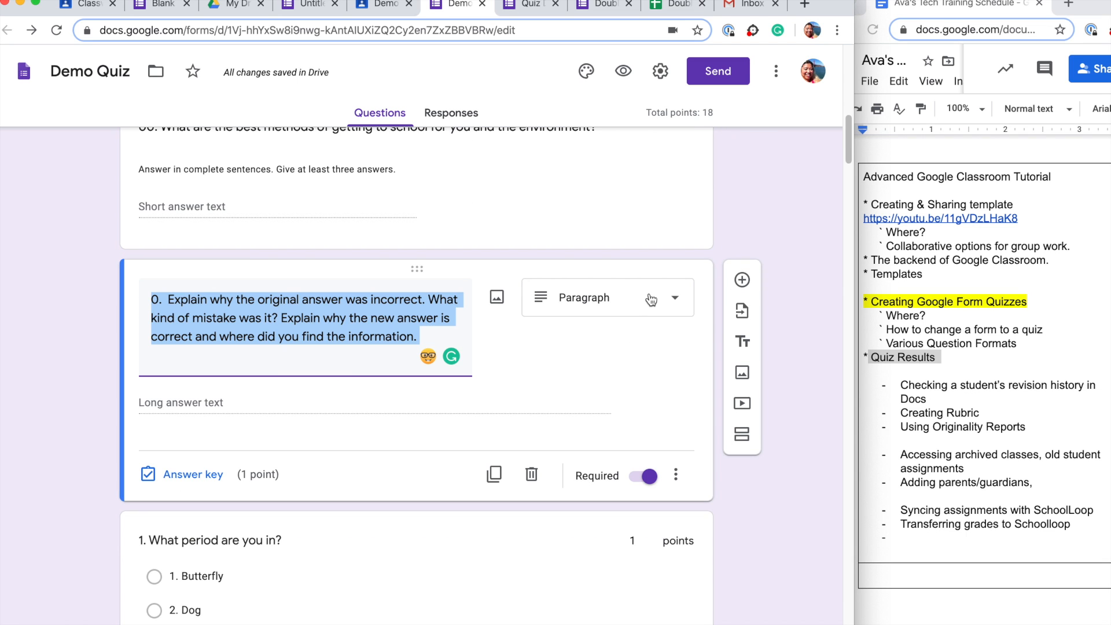
click(223, 407)
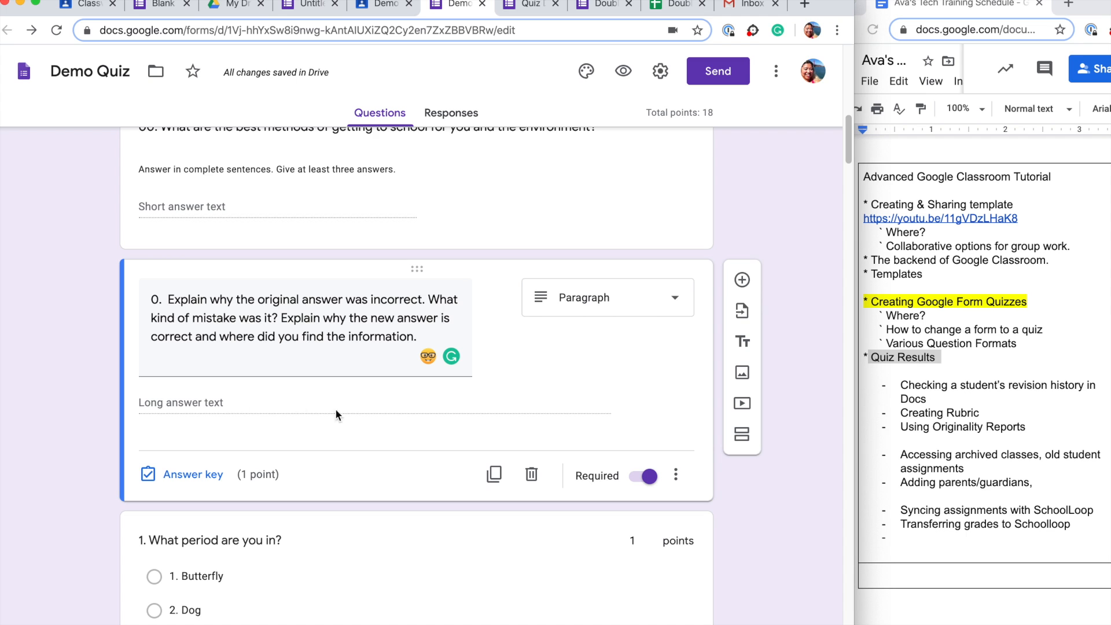
scroll(384, 409, up, 2)
click(468, 296)
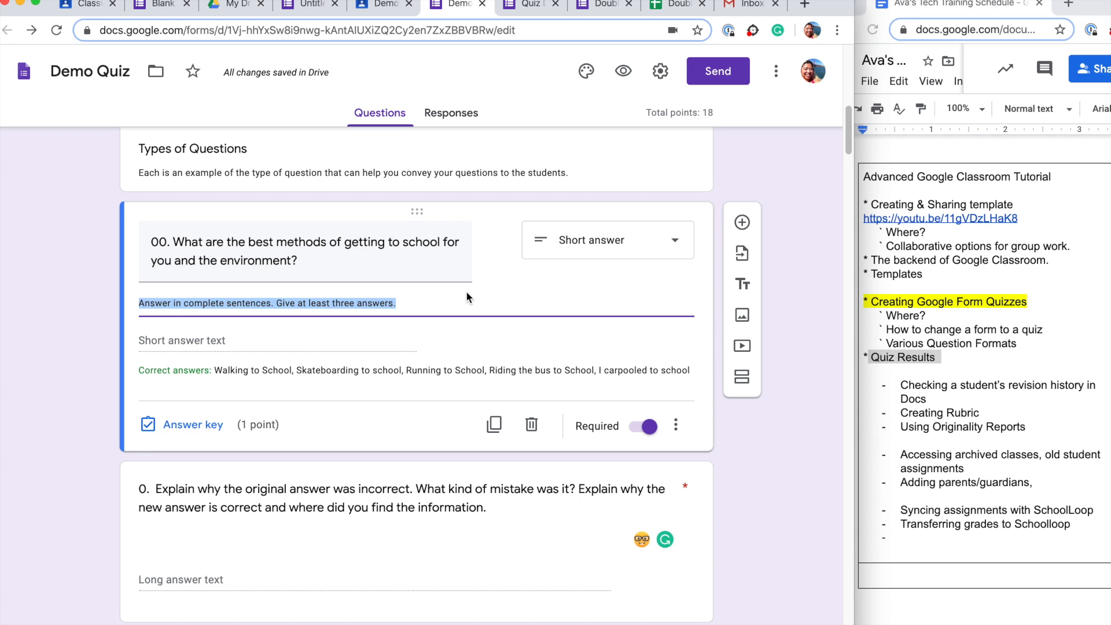
click(422, 392)
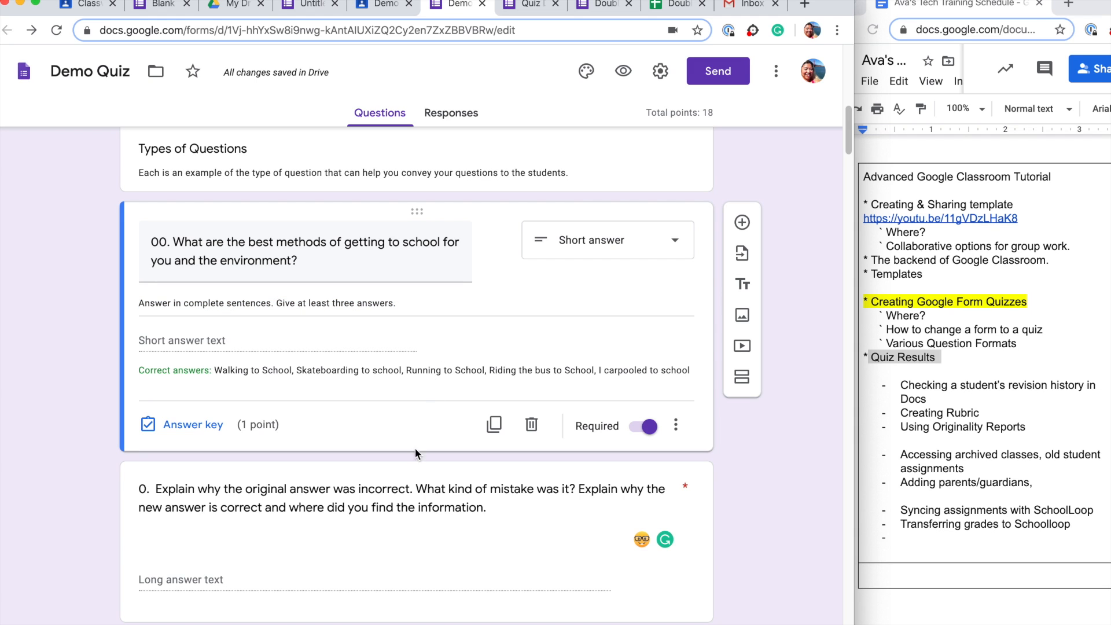
click(545, 505)
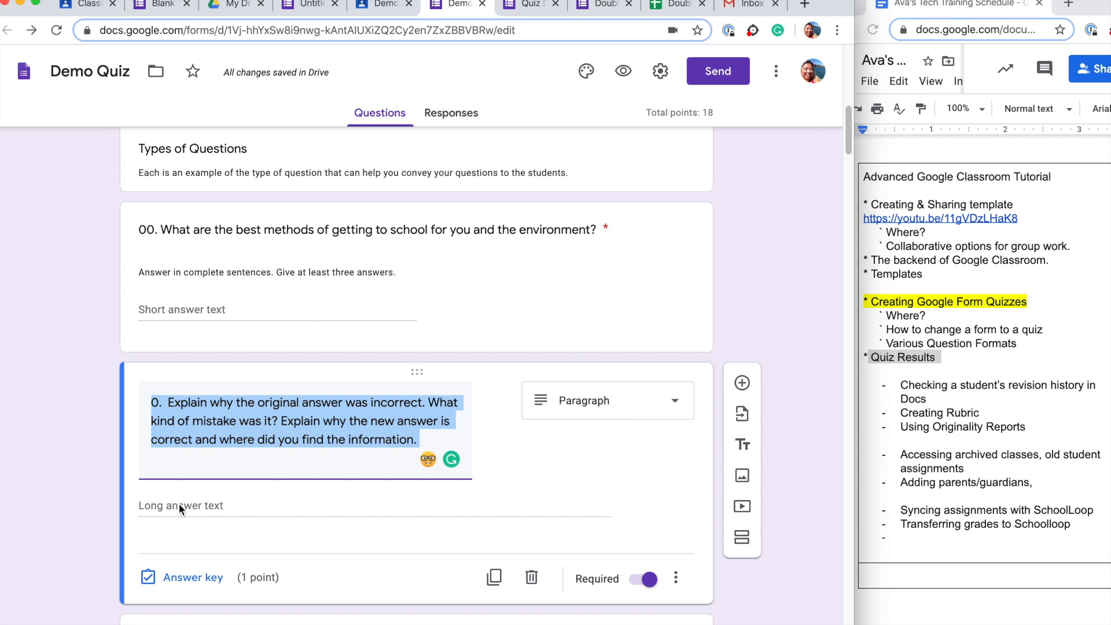
scroll(207, 495, down, 3)
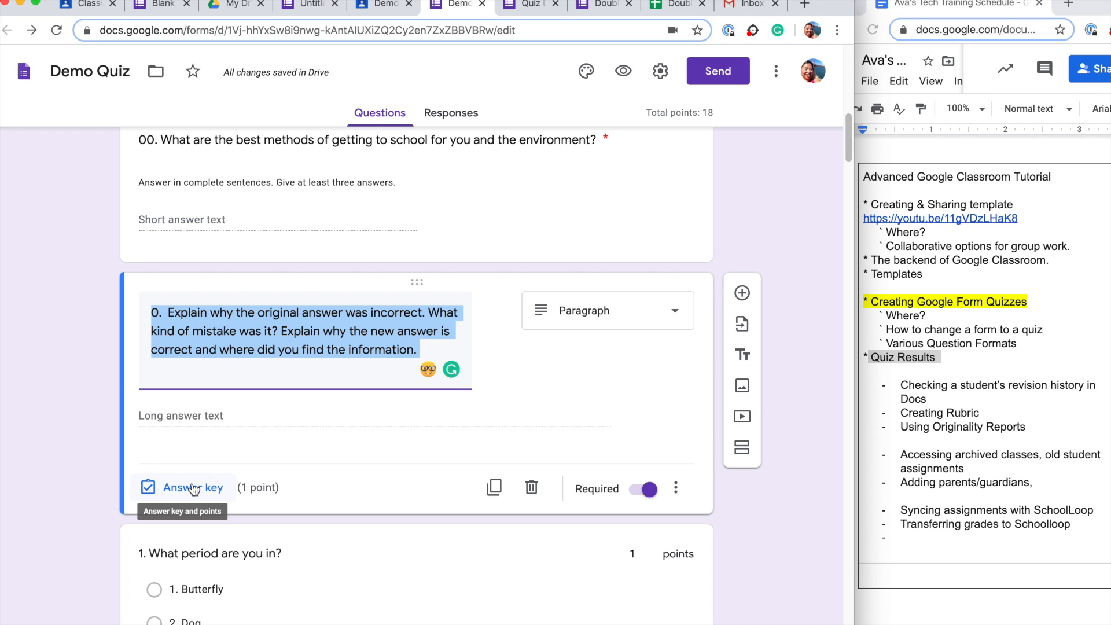
Step: Examine the points and answer feedback options in question 0's answer key without adding any feedback
click(193, 488)
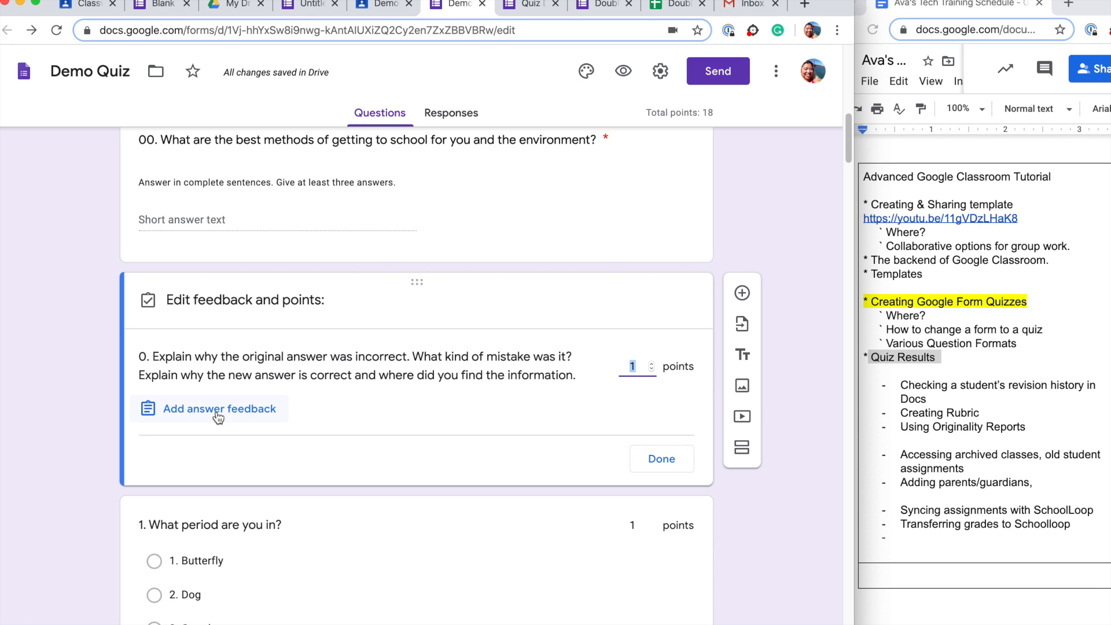
click(217, 412)
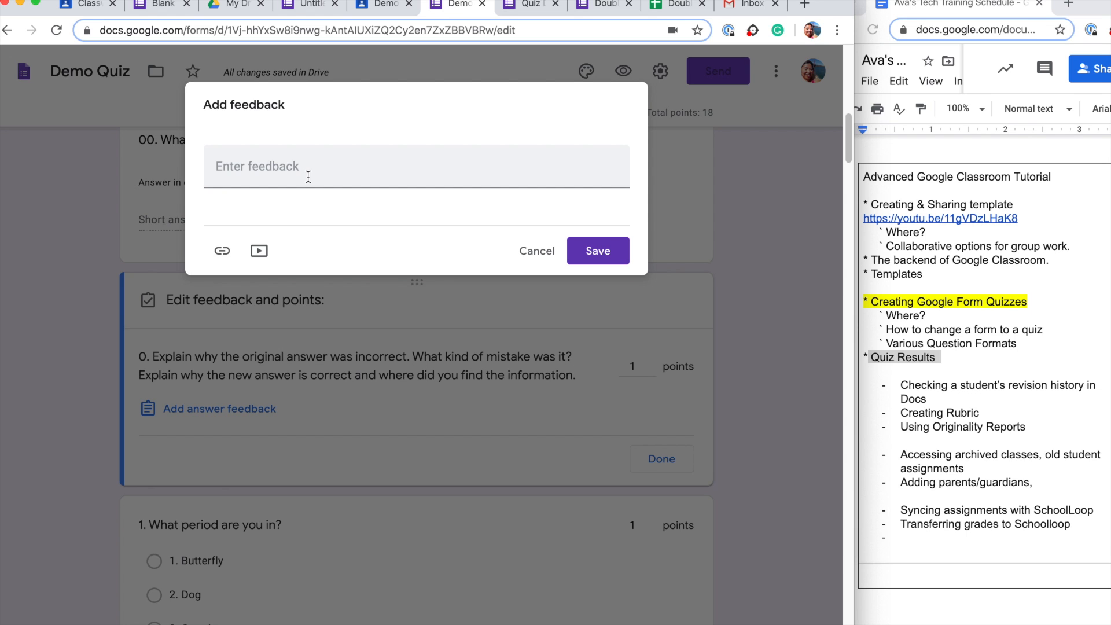
click(251, 166)
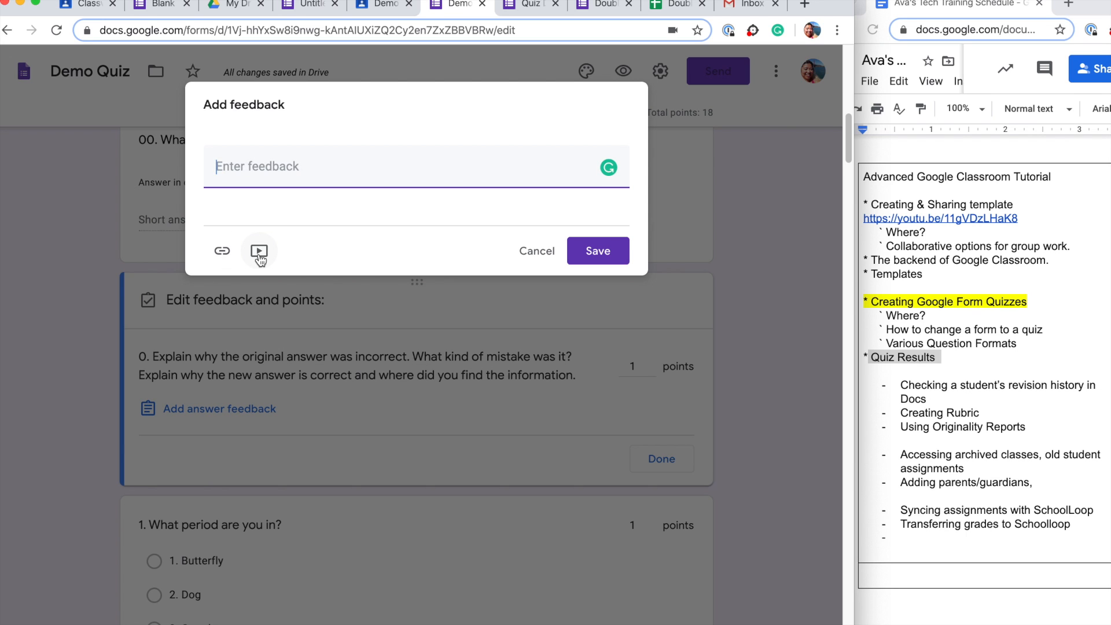
click(553, 251)
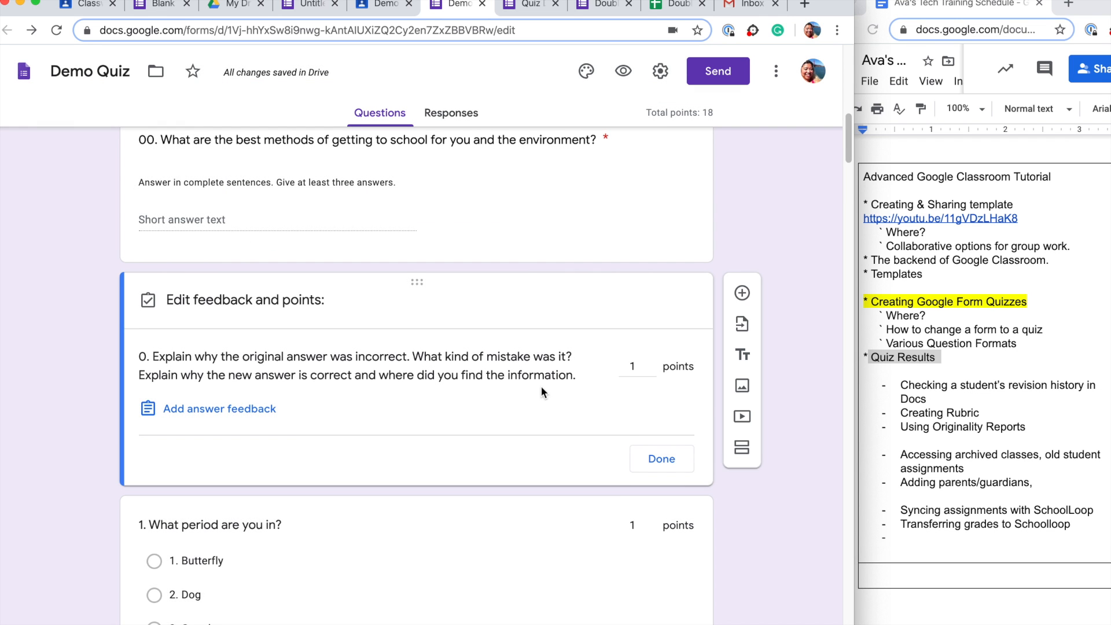
click(659, 459)
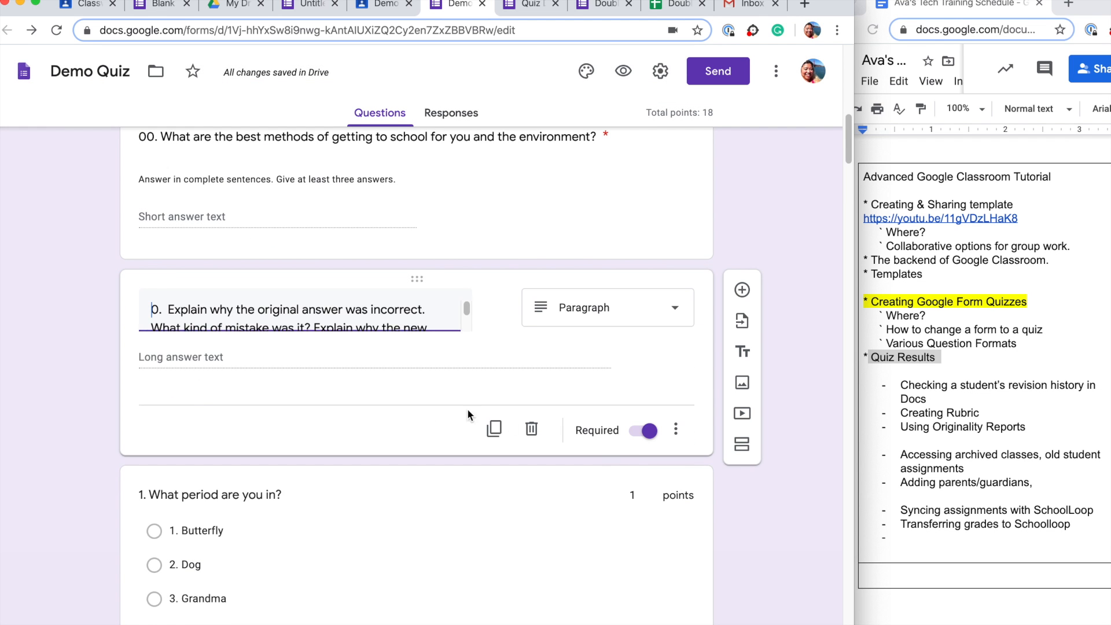
Step: Examine the question type choices, description and answer options of question 1 about the student's period
scroll(520, 439, down, 3)
click(532, 416)
click(595, 350)
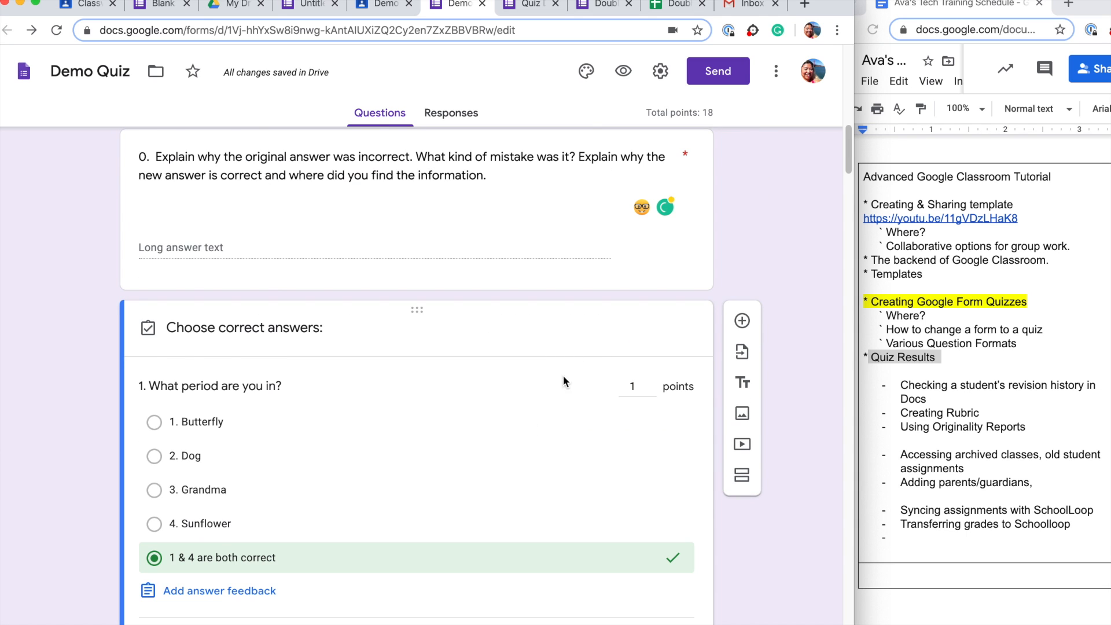
scroll(581, 359, down, 1)
click(666, 603)
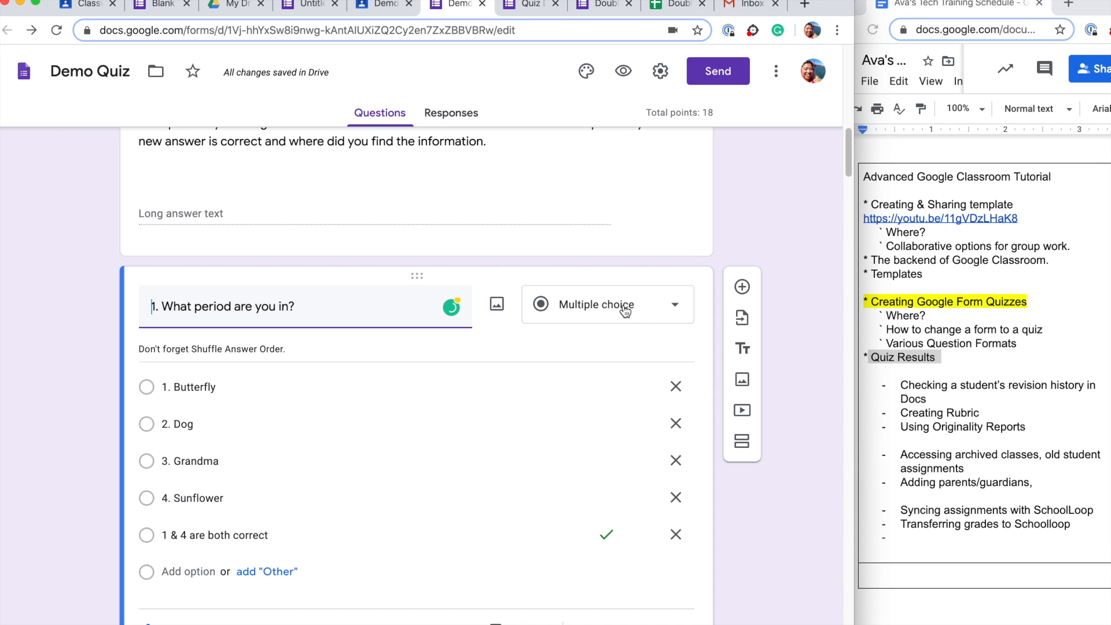
click(625, 311)
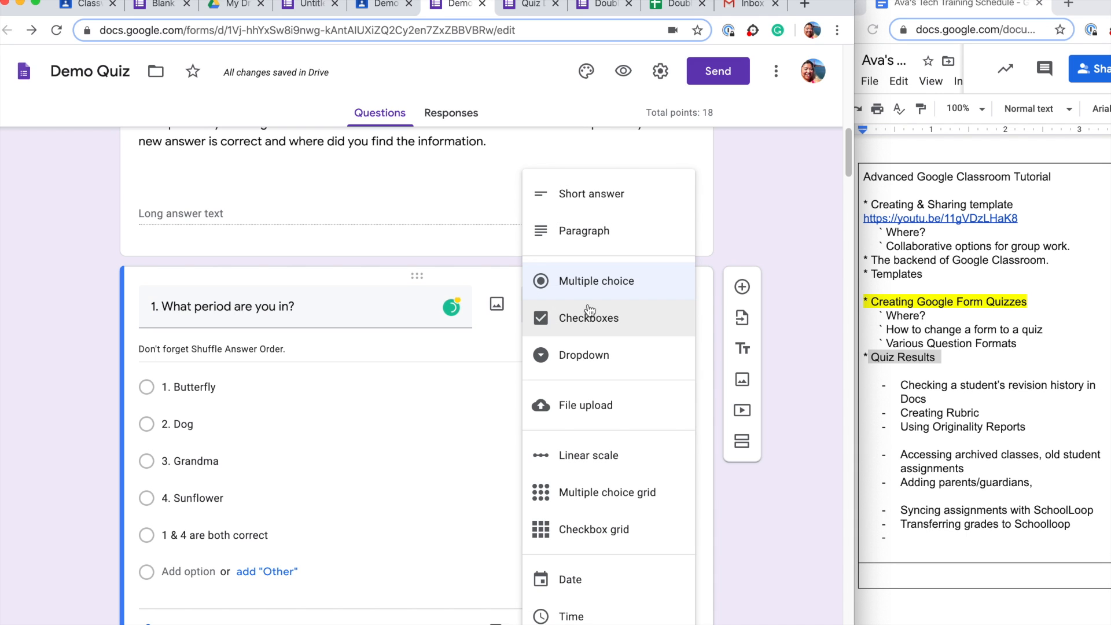
click(505, 347)
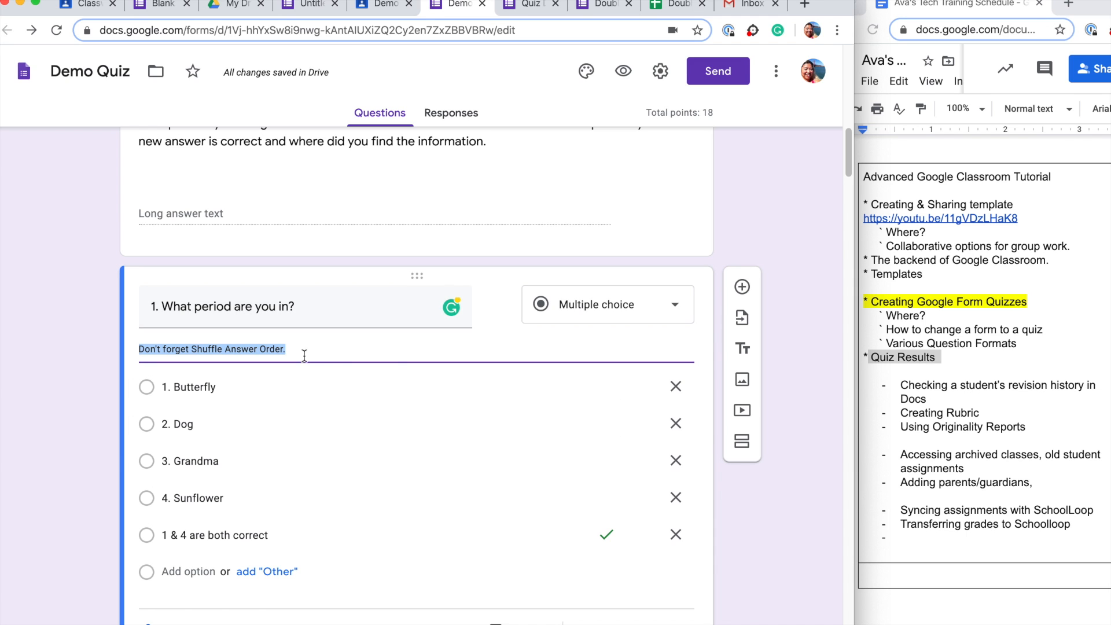
scroll(417, 439, down, 1)
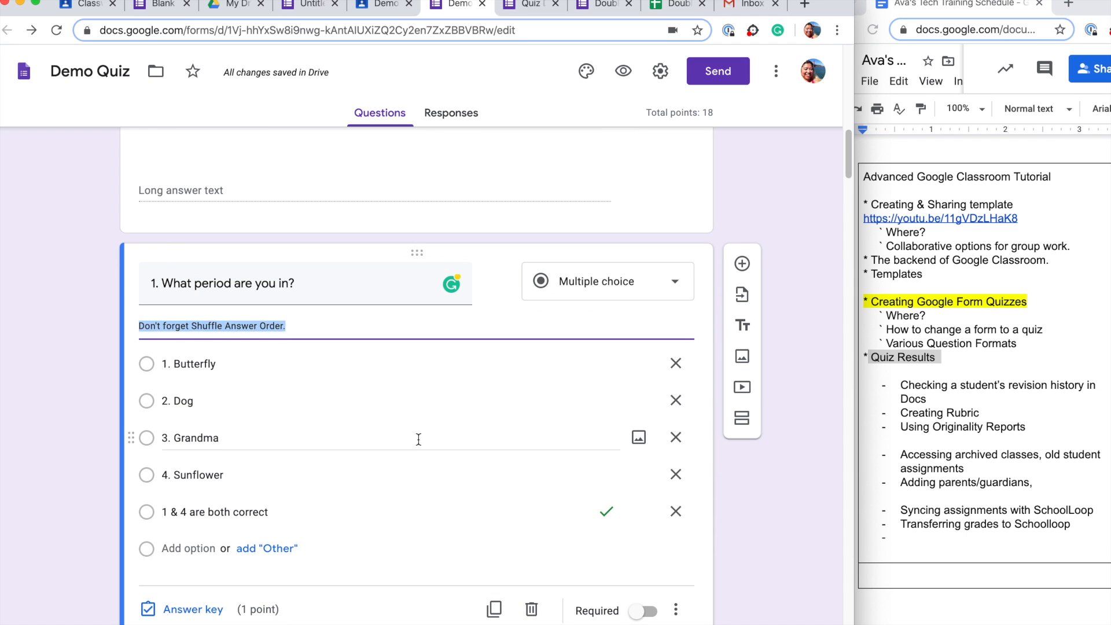
scroll(419, 440, down, 2)
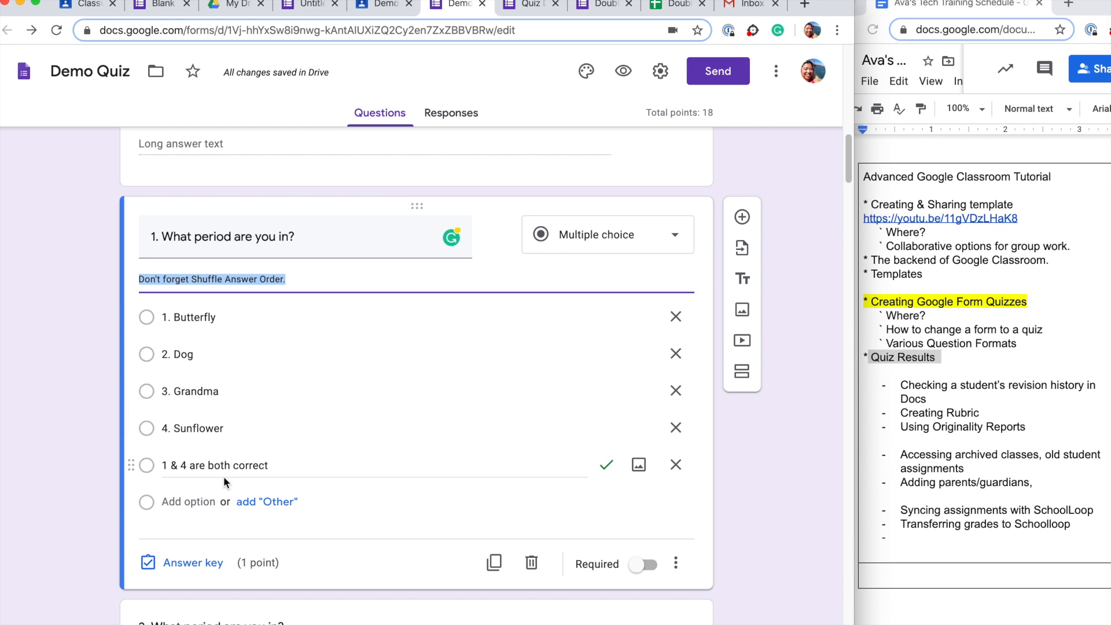
Step: Mark "1. Butterfly" and "4. Sunflower" as question 1's correct answers and unmark "1 & 4 are both correct"
click(184, 566)
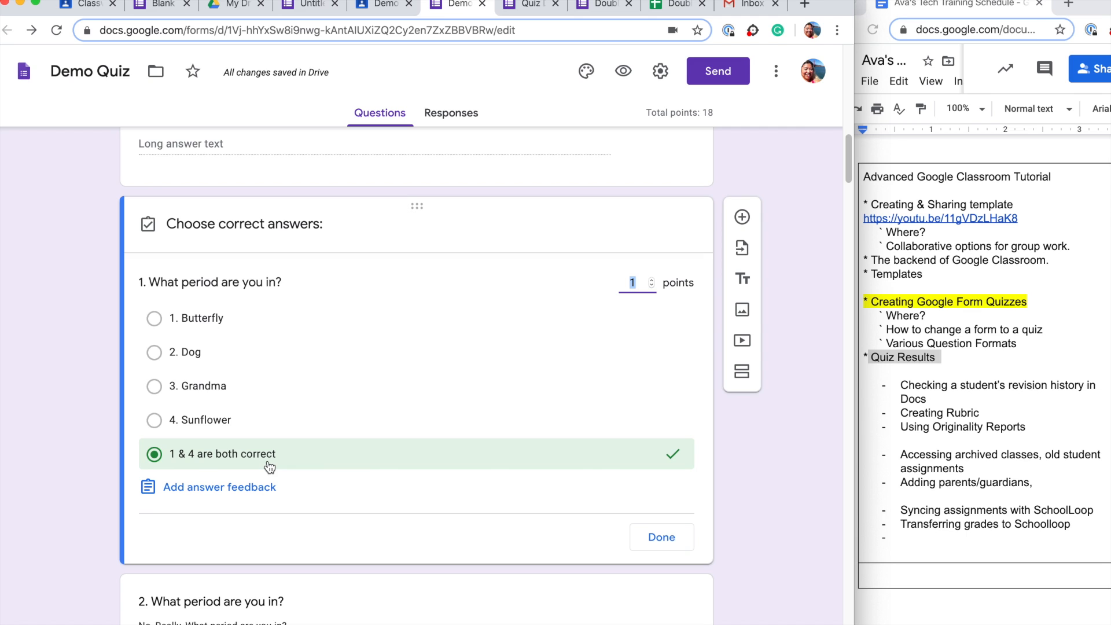
click(155, 319)
click(154, 420)
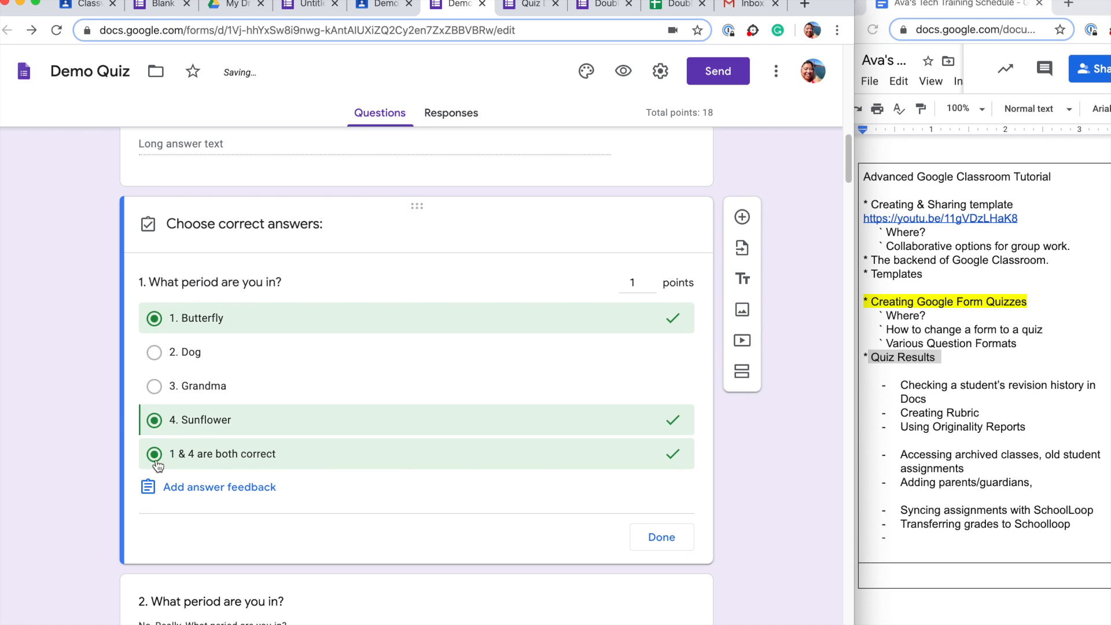
click(155, 458)
click(228, 425)
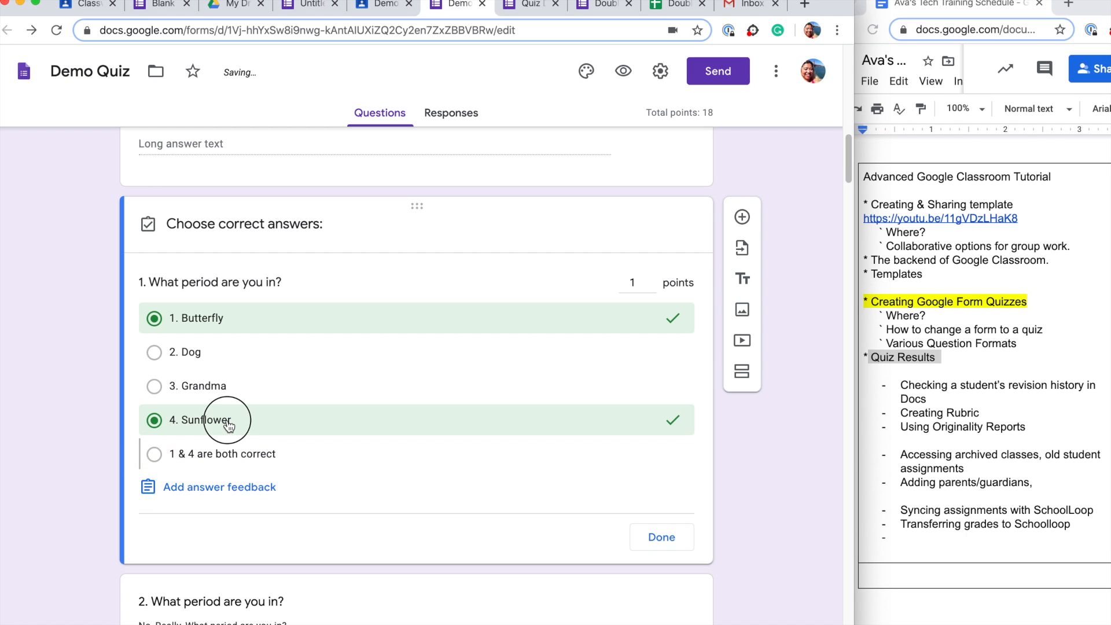
click(229, 426)
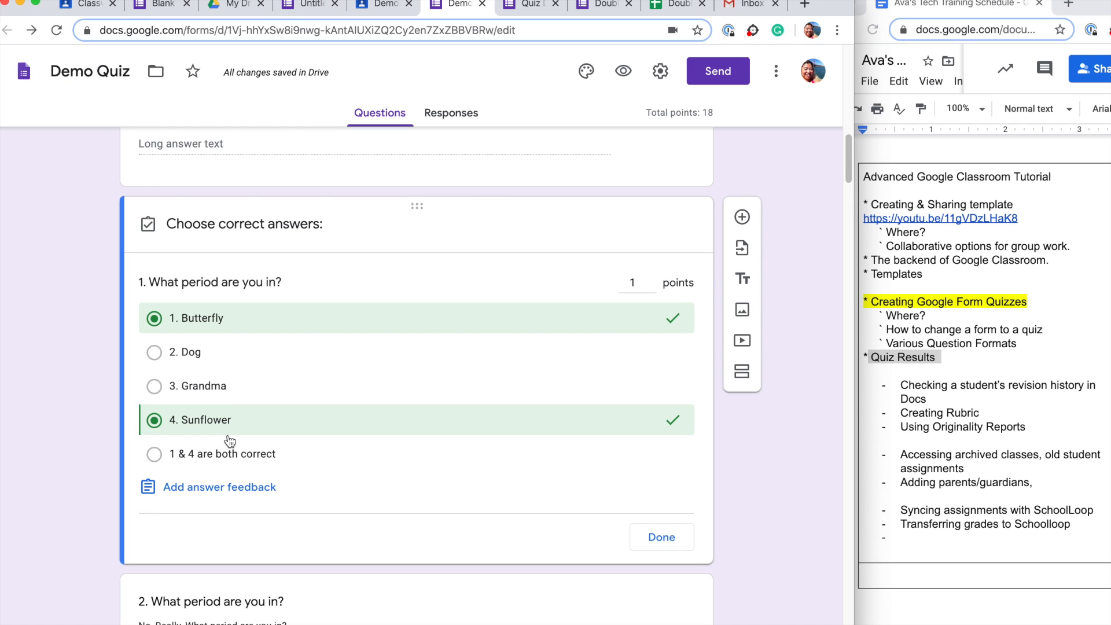
Step: Restore "1 & 4 are both correct" as the only correct answer in question 1's answer key
click(154, 456)
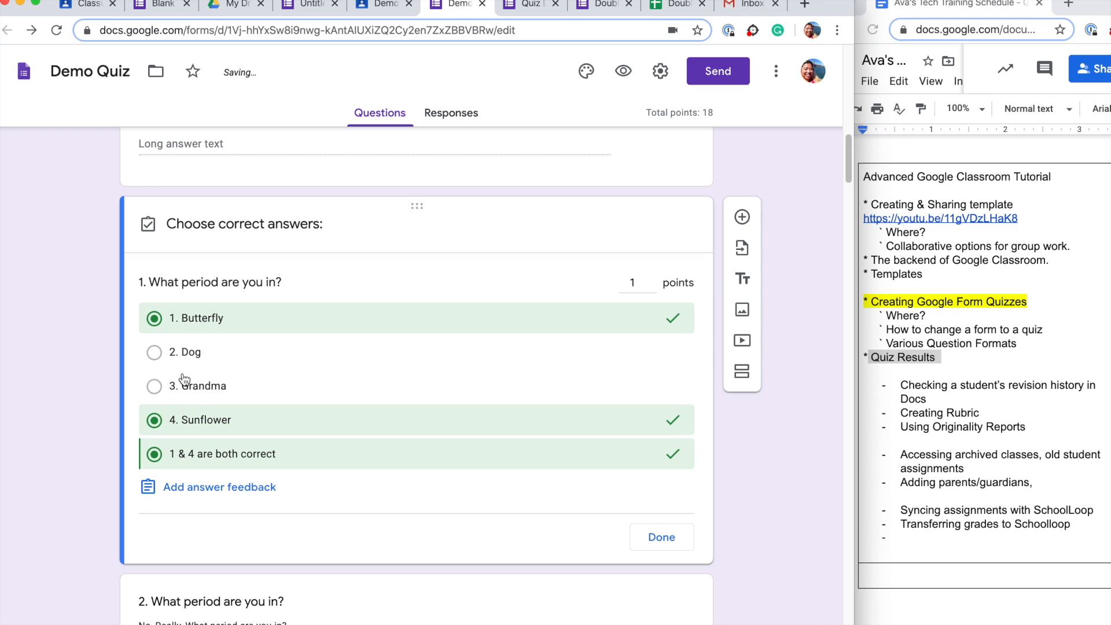
click(154, 421)
click(154, 318)
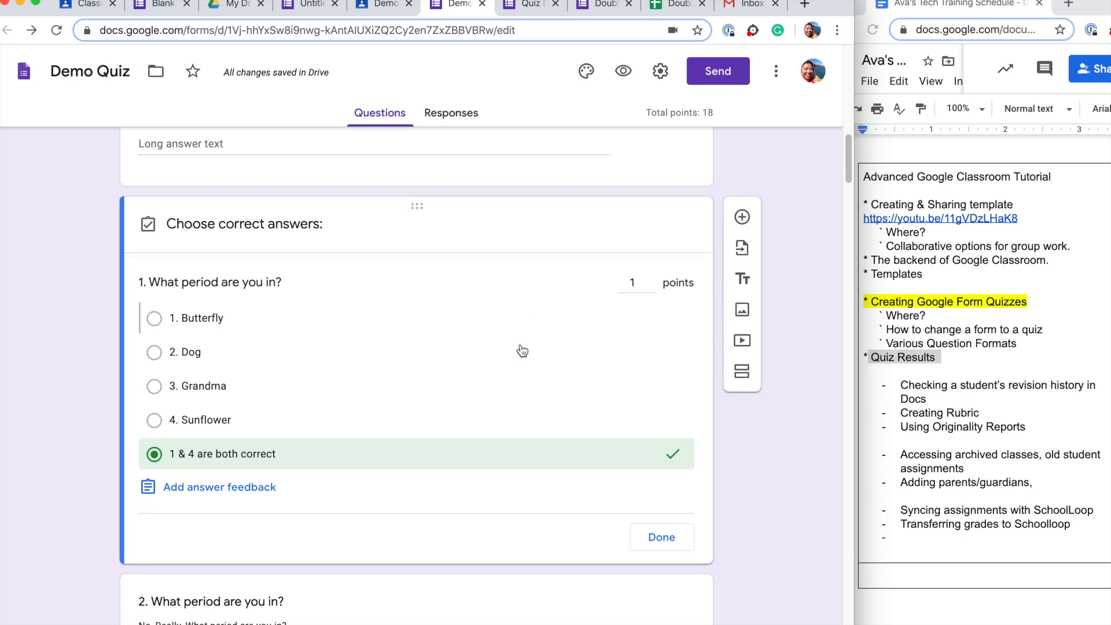
click(661, 537)
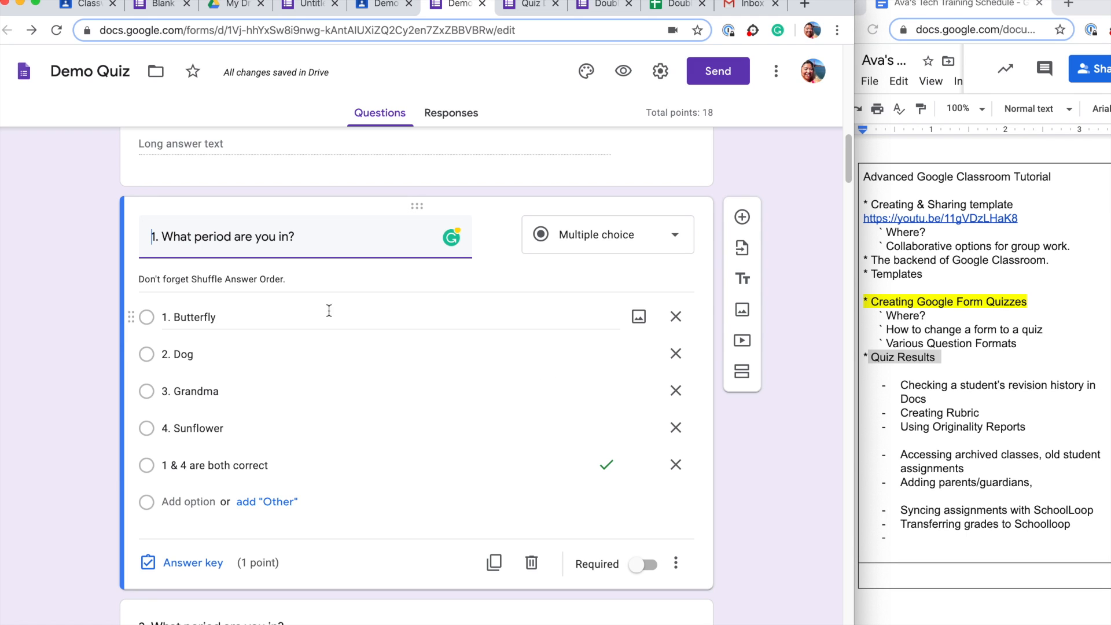
Step: Review question 1's description about shuffling the answer order and open the Checkboxes question 2 for editing
triple_click(259, 277)
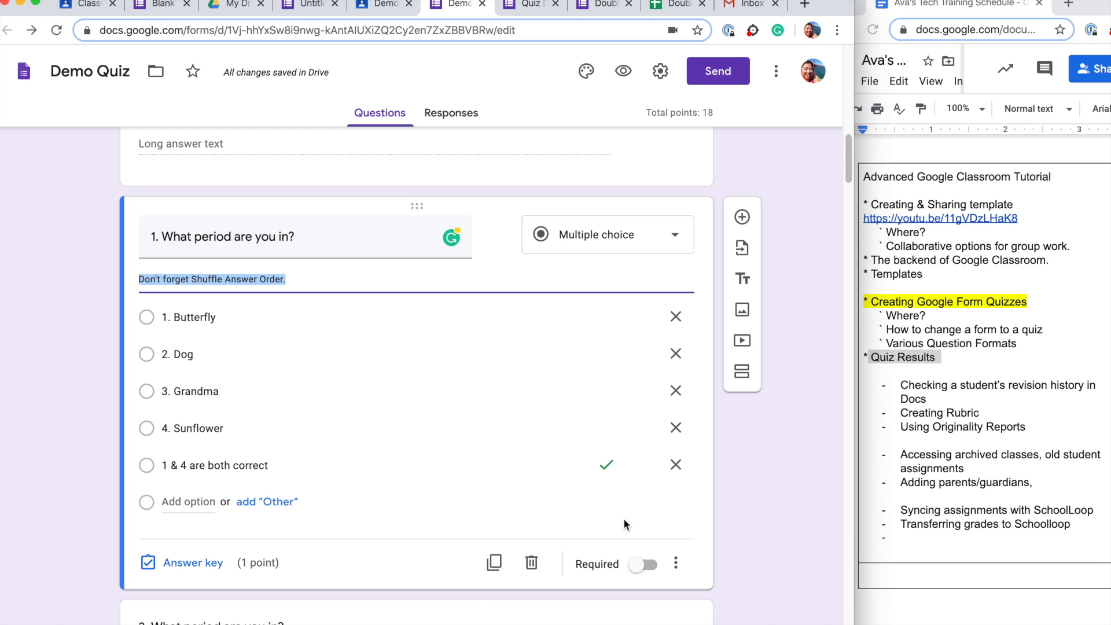
scroll(524, 504, down, 3)
click(552, 491)
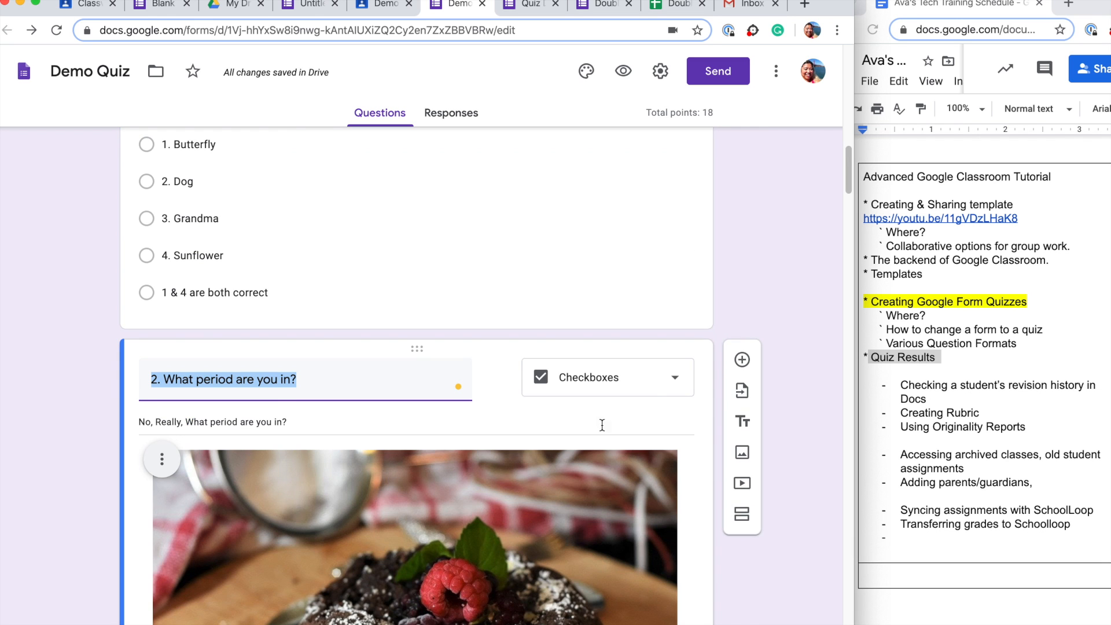
Step: Review question 2's question type choices and answer options, and remove its chocolate cake image
click(669, 382)
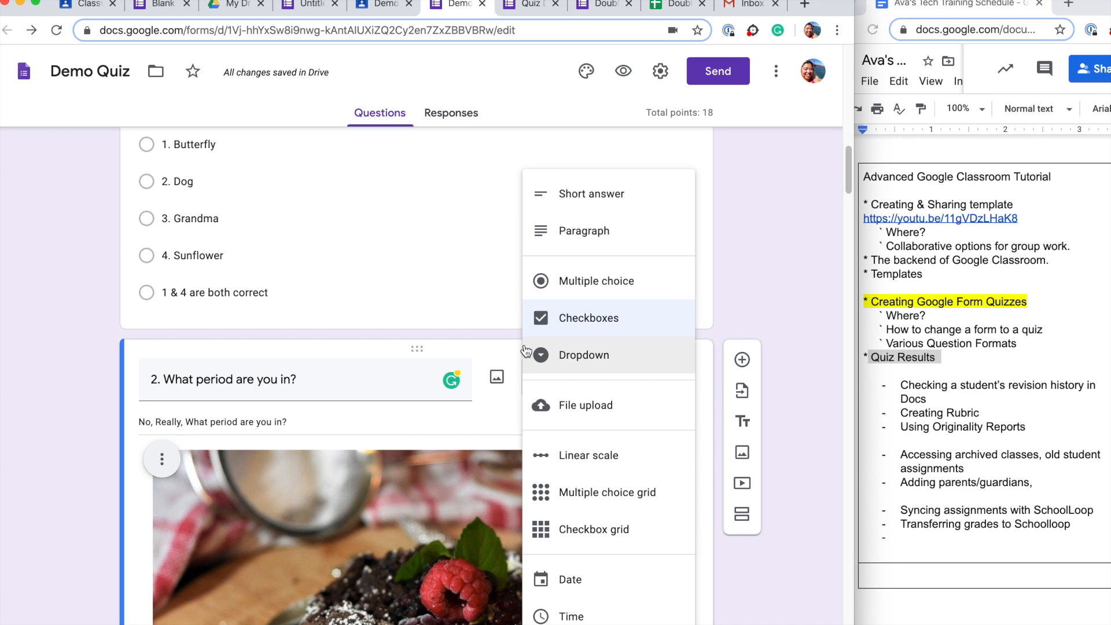
click(489, 412)
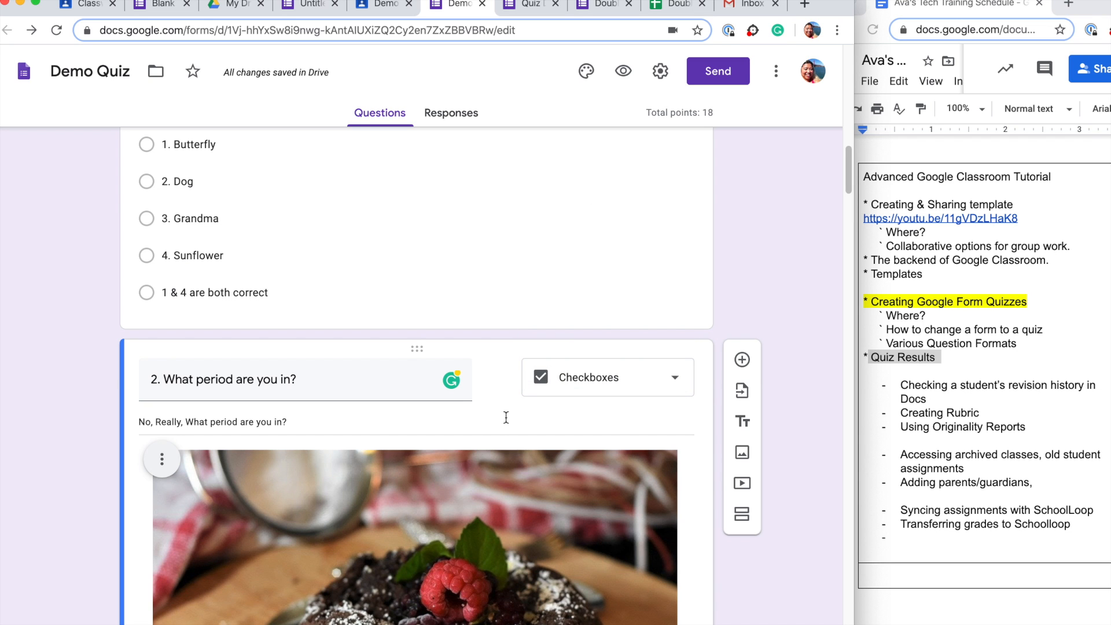
scroll(506, 417, down, 6)
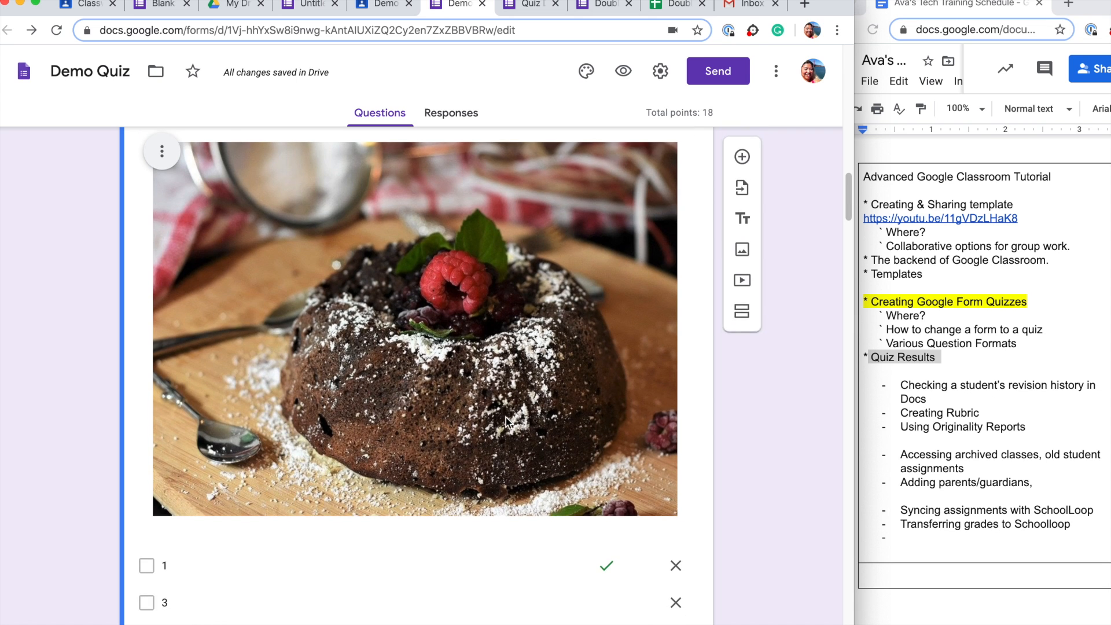
scroll(506, 418, down, 5)
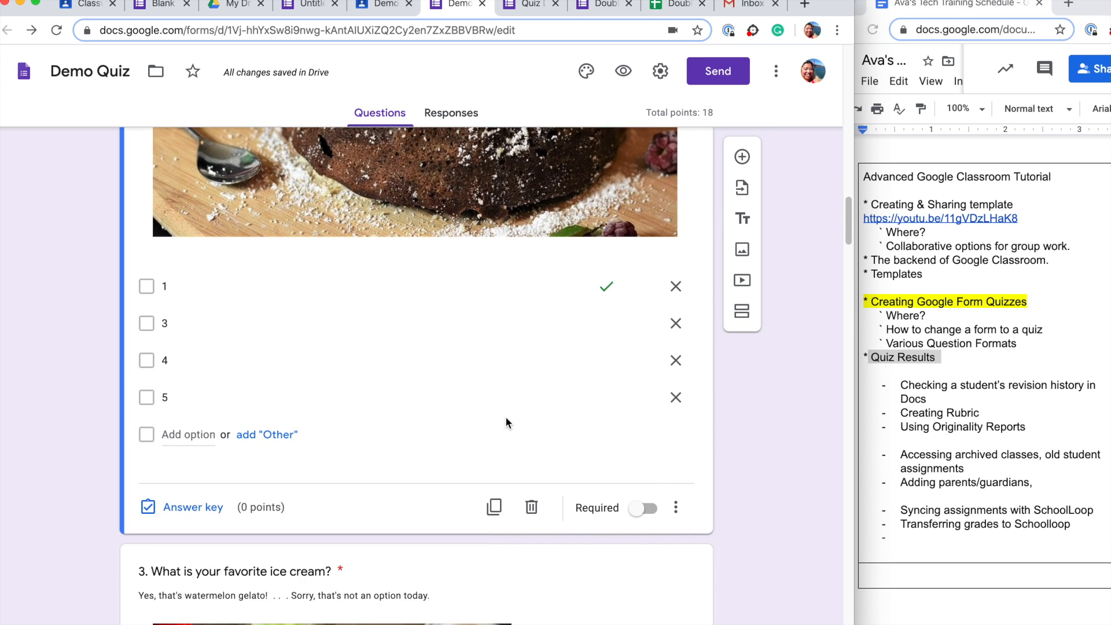
scroll(504, 418, up, 8)
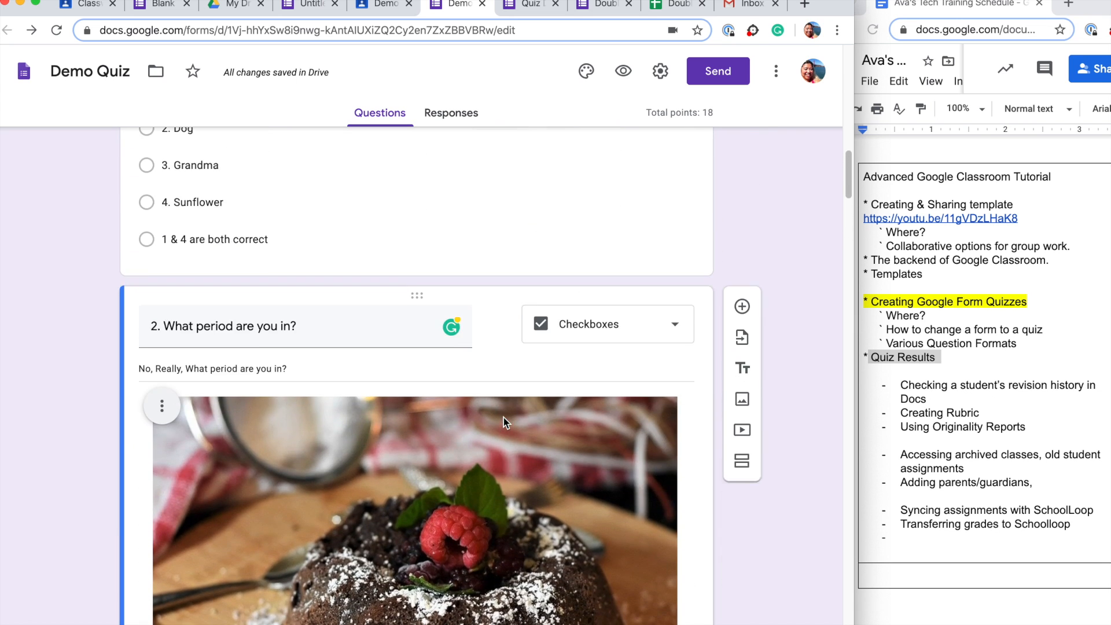
click(158, 411)
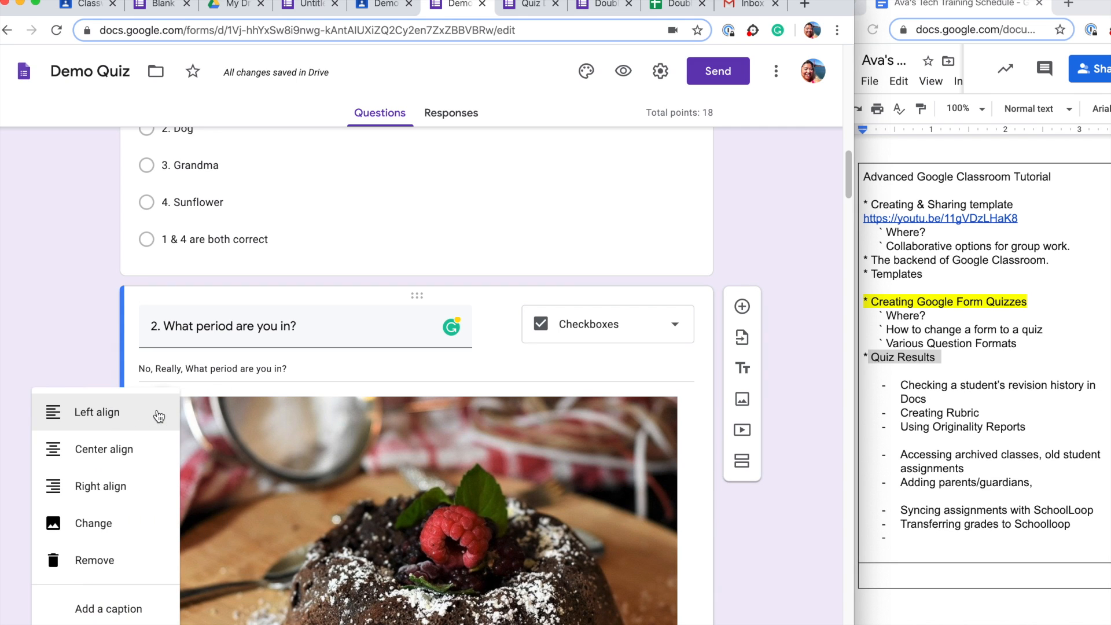
click(115, 564)
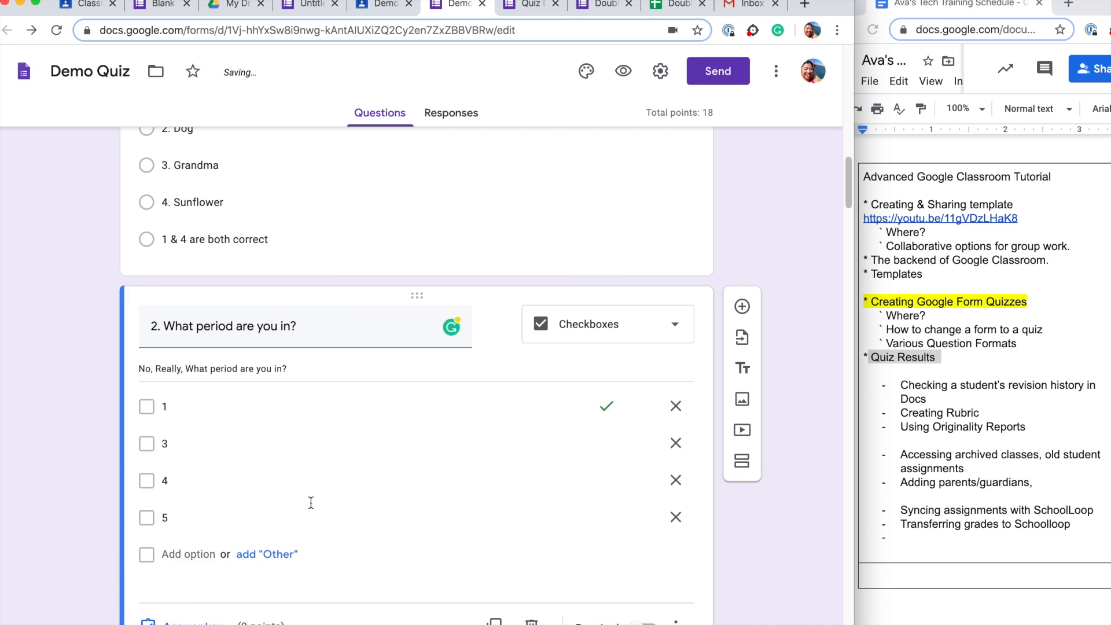
scroll(575, 530, down, 3)
scroll(577, 533, up, 3)
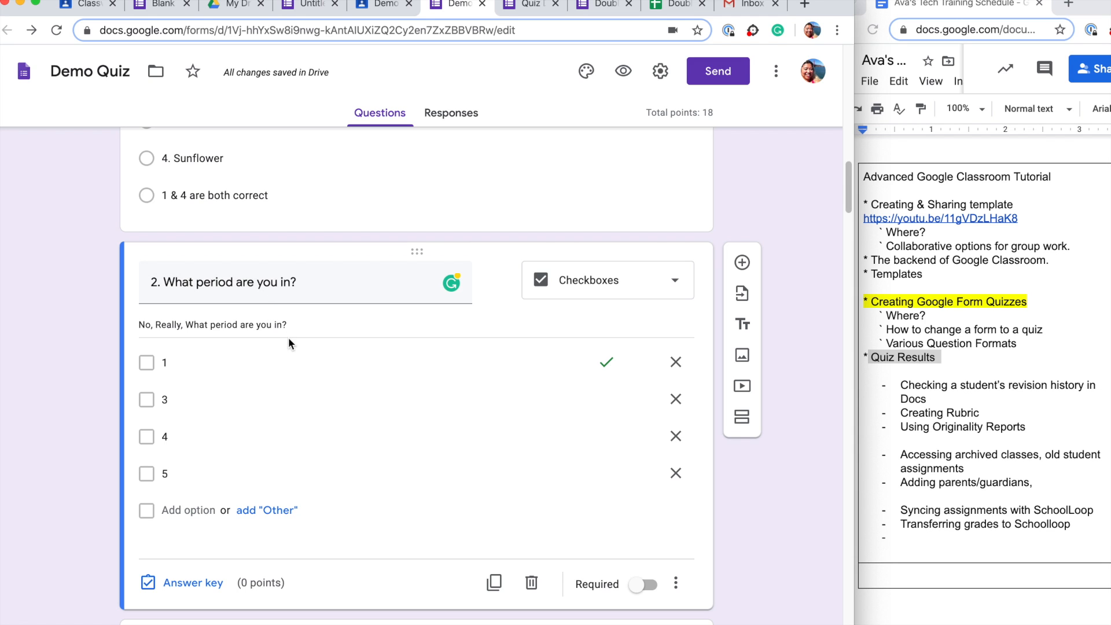
scroll(289, 339, up, 1)
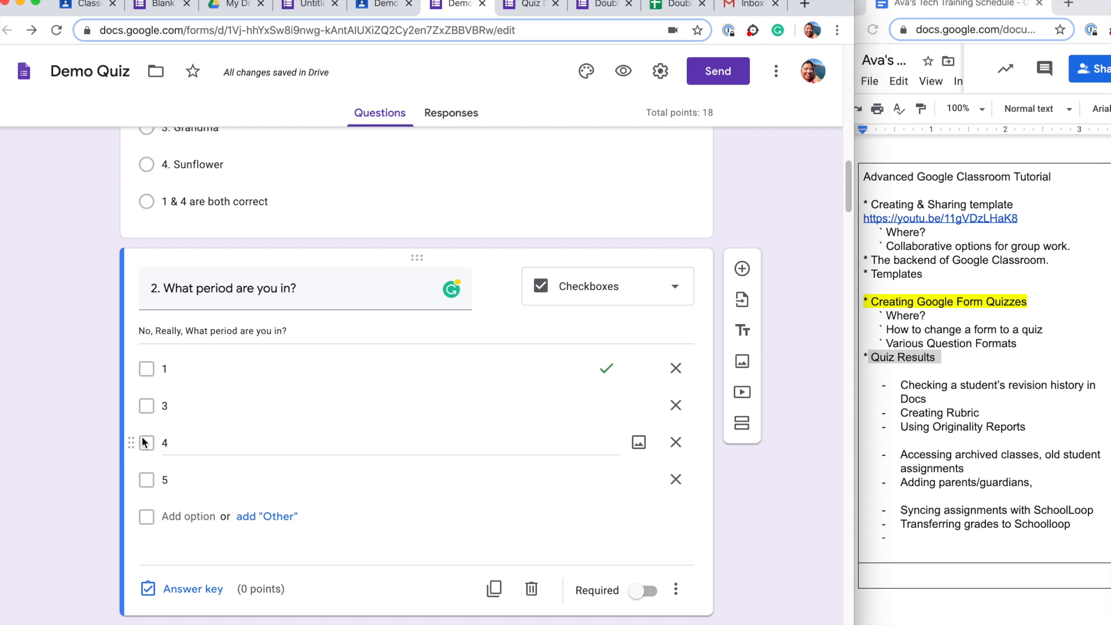
Step: Mark answer 4 as an additional correct answer in question 2's answer key
click(190, 590)
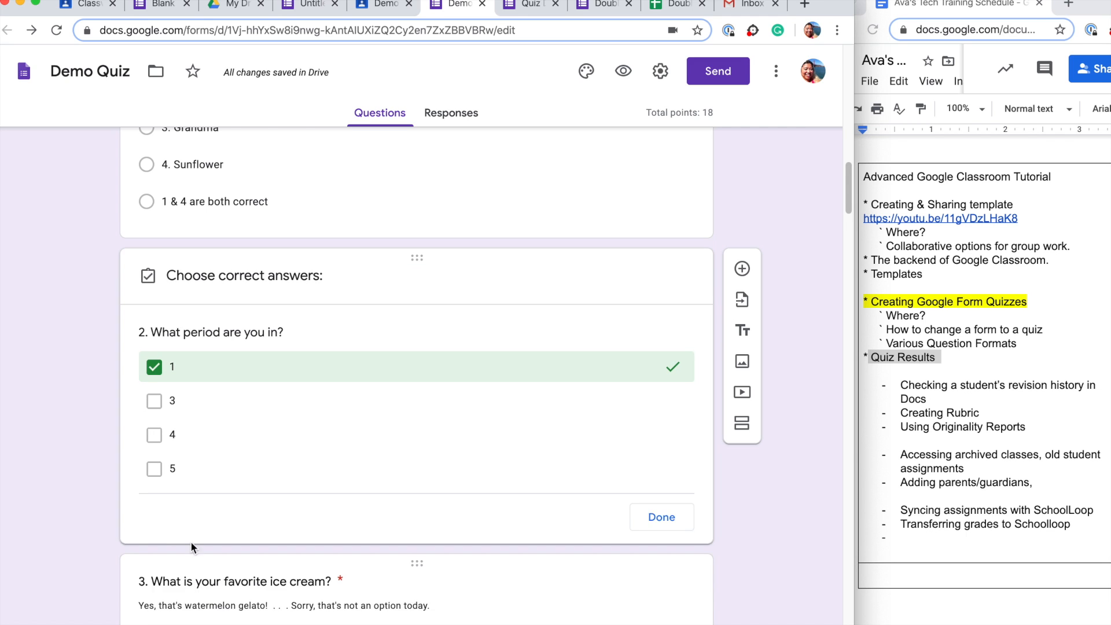
click(153, 439)
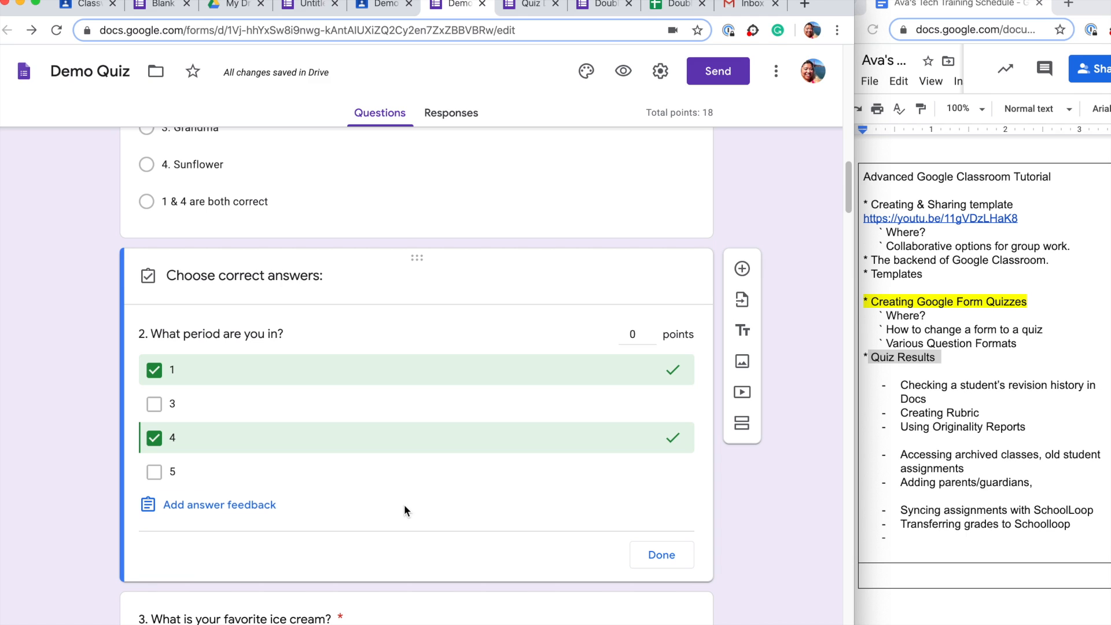
click(662, 555)
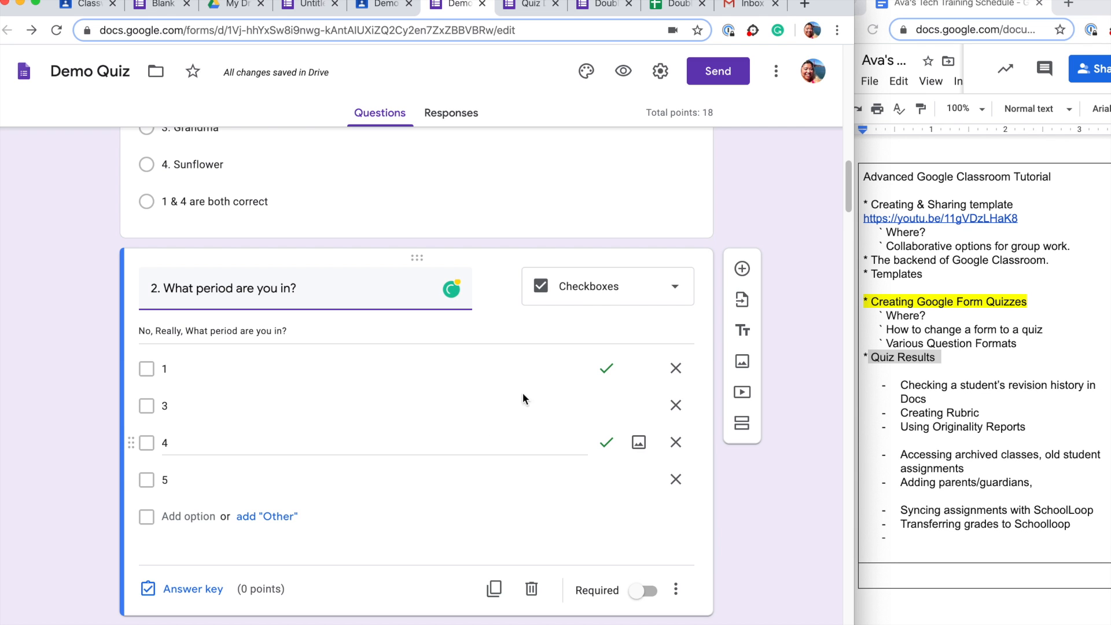
Step: Switch to the live Quiz Demo Galore form, reload it and check how questions 1 and 2 appear to students
click(528, 5)
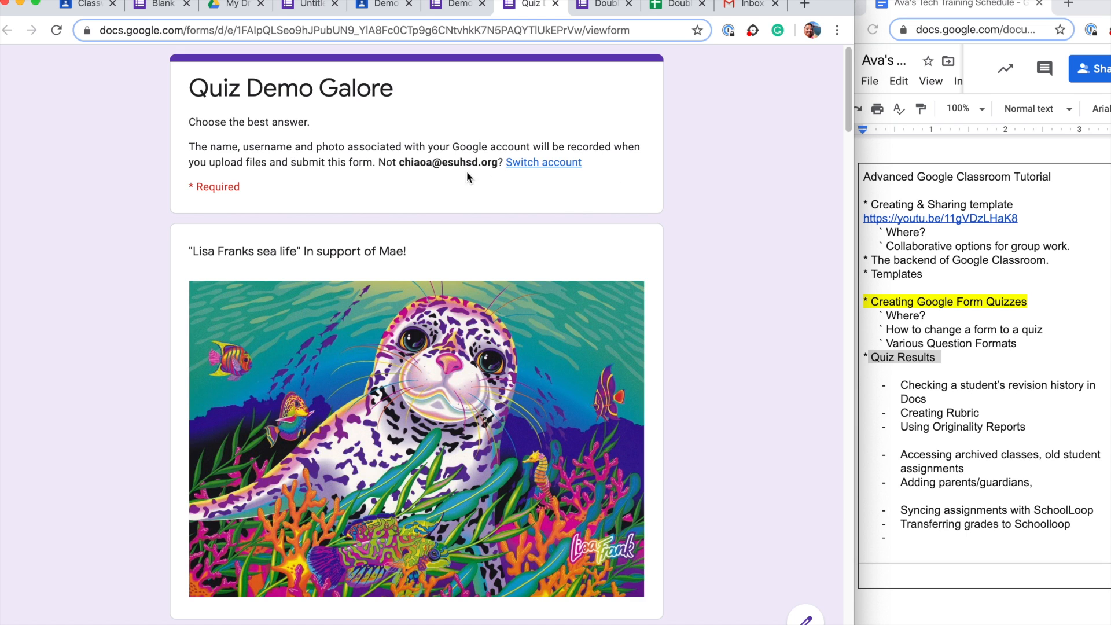
scroll(579, 255, down, 9)
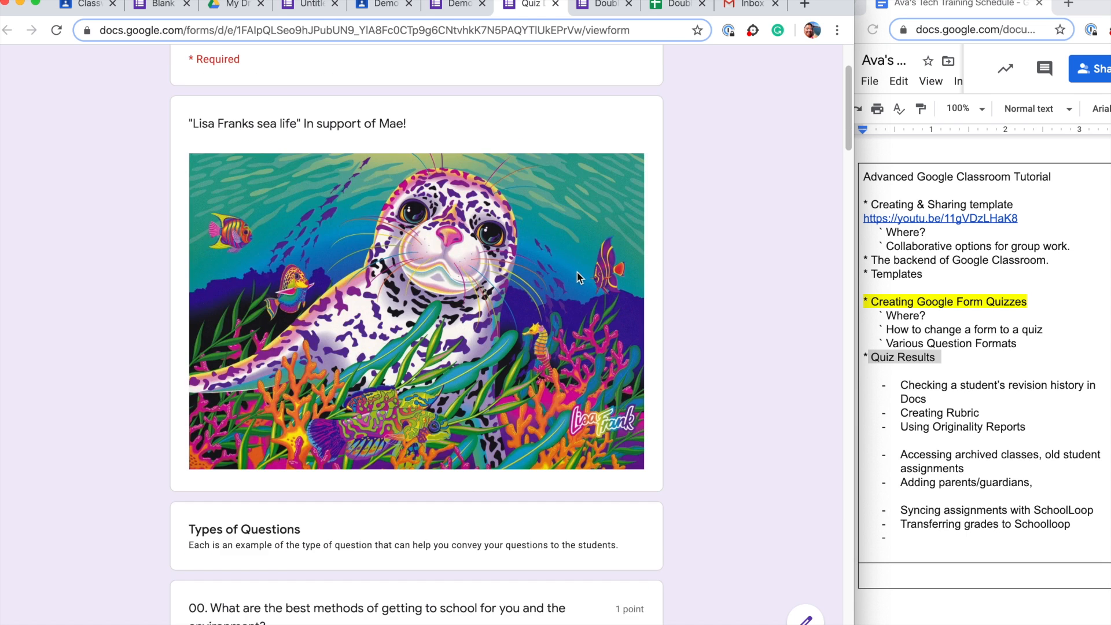
scroll(562, 271, down, 2)
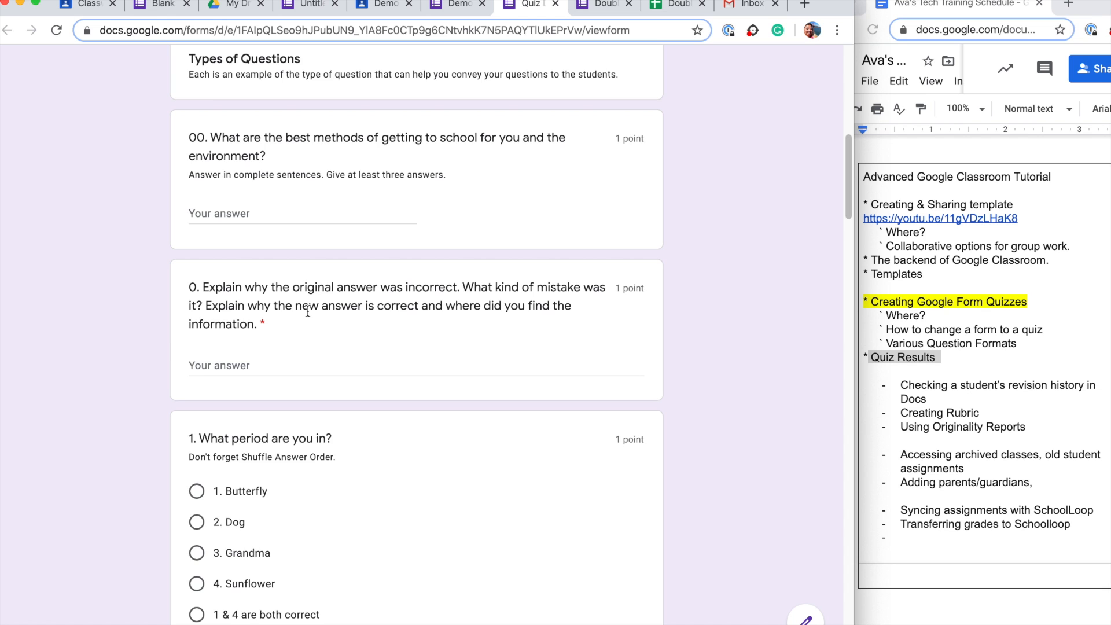
scroll(307, 312, down, 6)
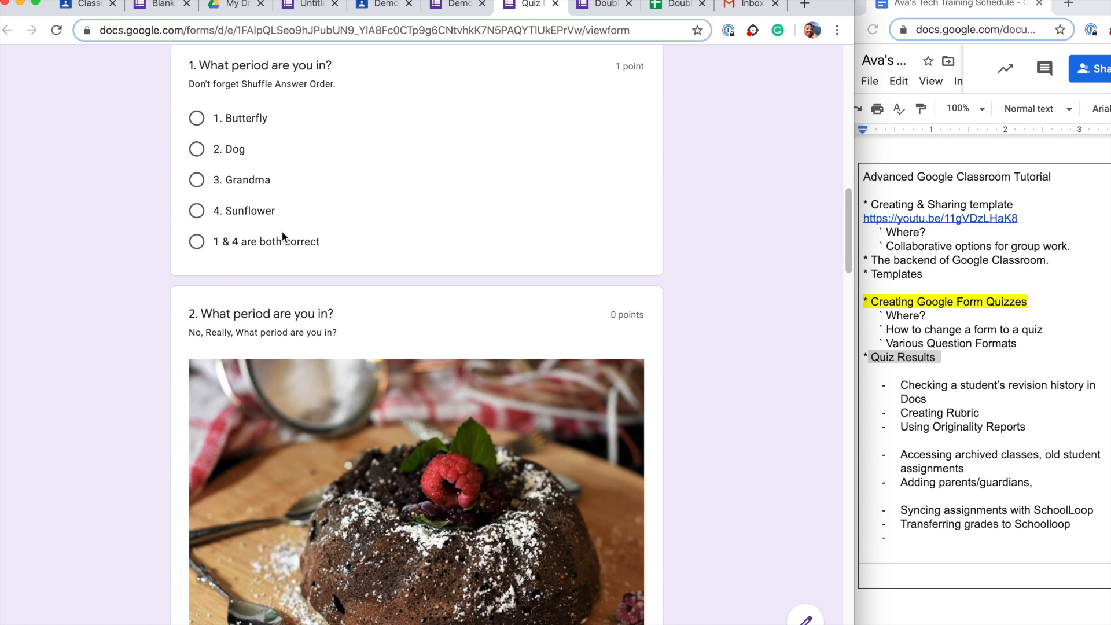
click(57, 31)
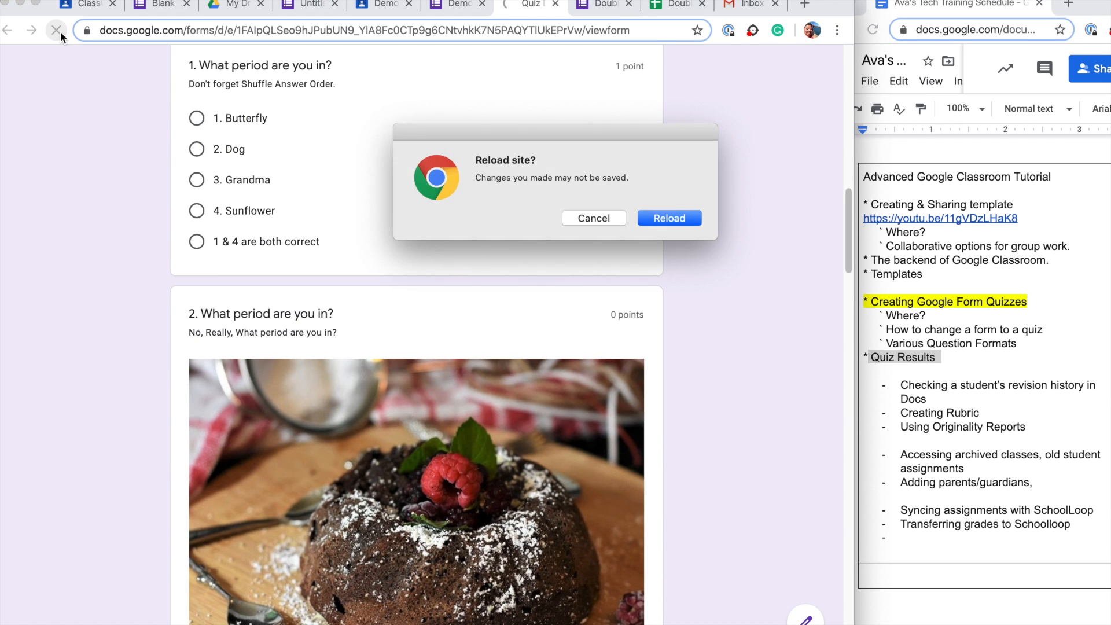
click(688, 218)
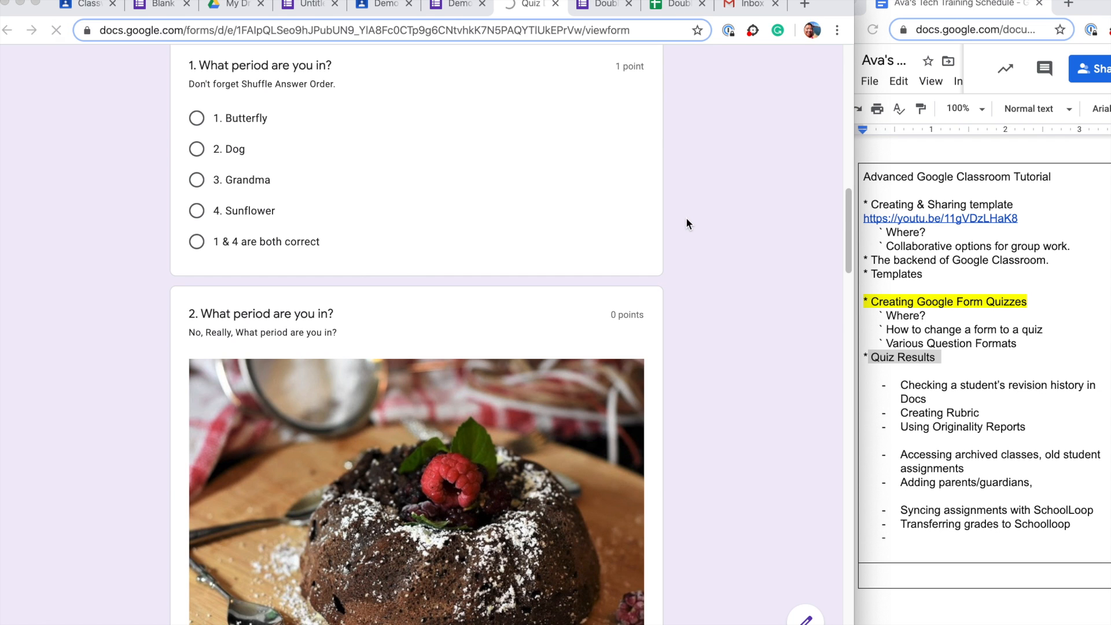
scroll(602, 237, up, 5)
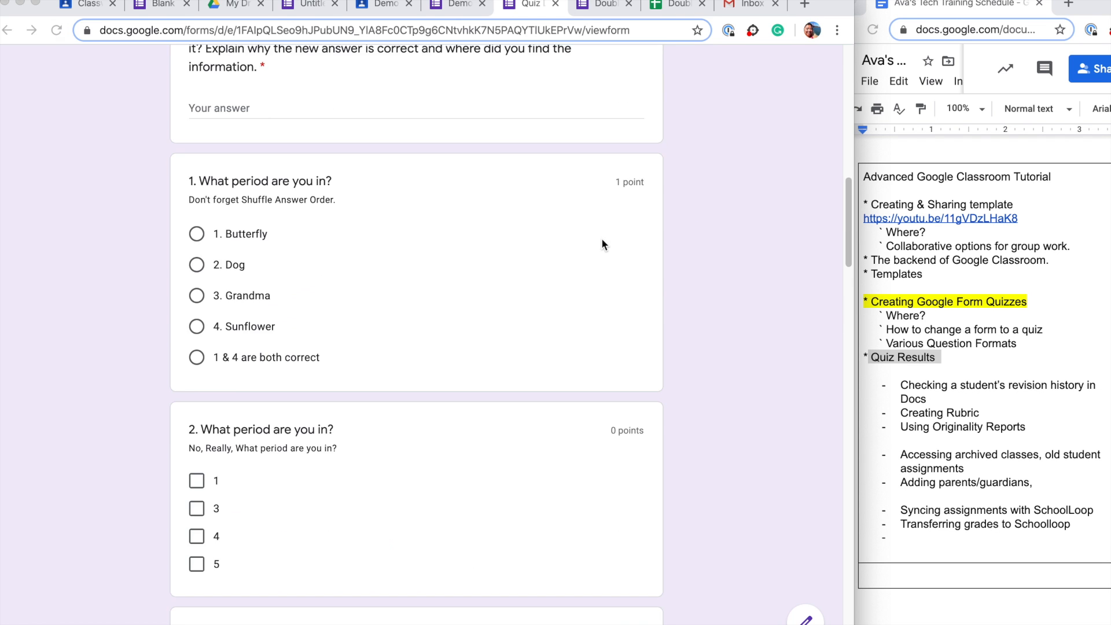
scroll(602, 238, down, 5)
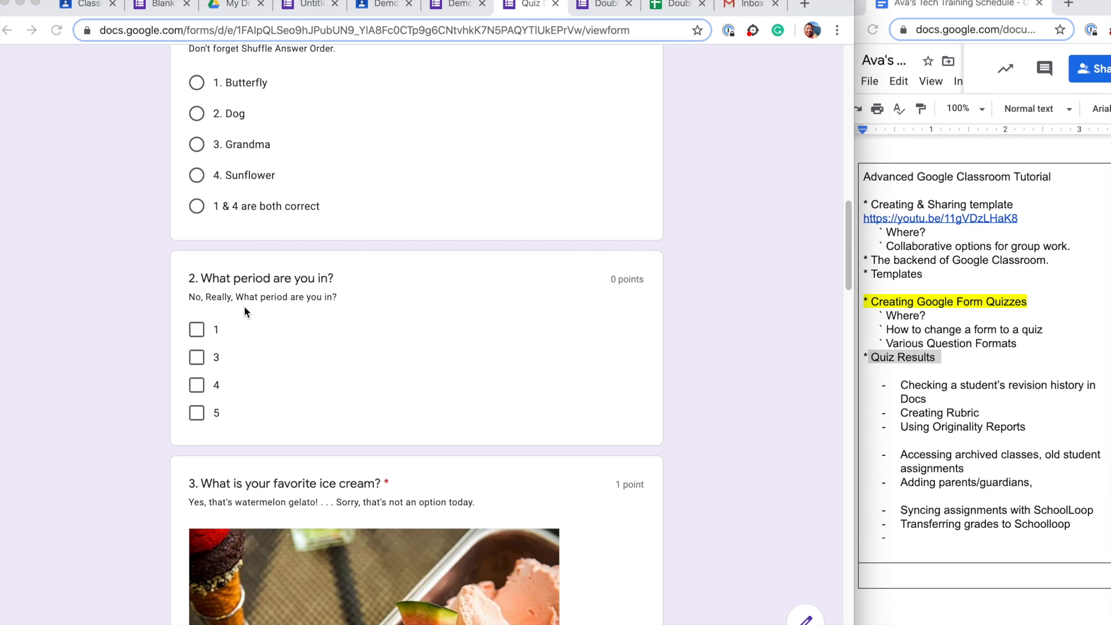
scroll(407, 285, up, 4)
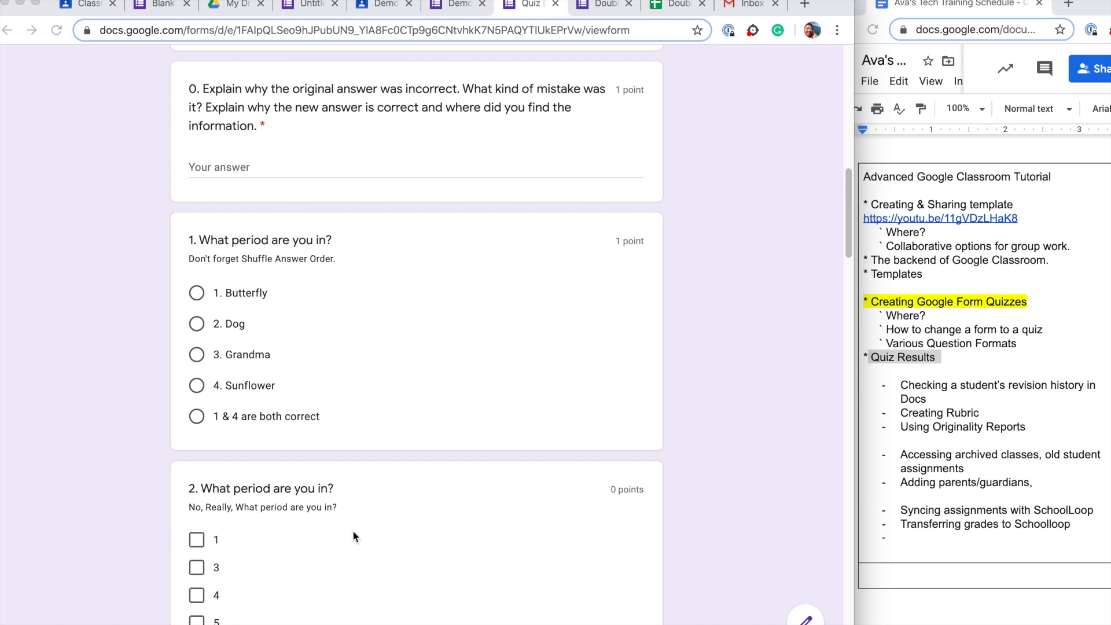
scroll(354, 536, down, 2)
Step: Return to the Demo Quiz editor and examine question 3's Dropdown type choices, description and image
click(456, 5)
scroll(571, 278, down, 3)
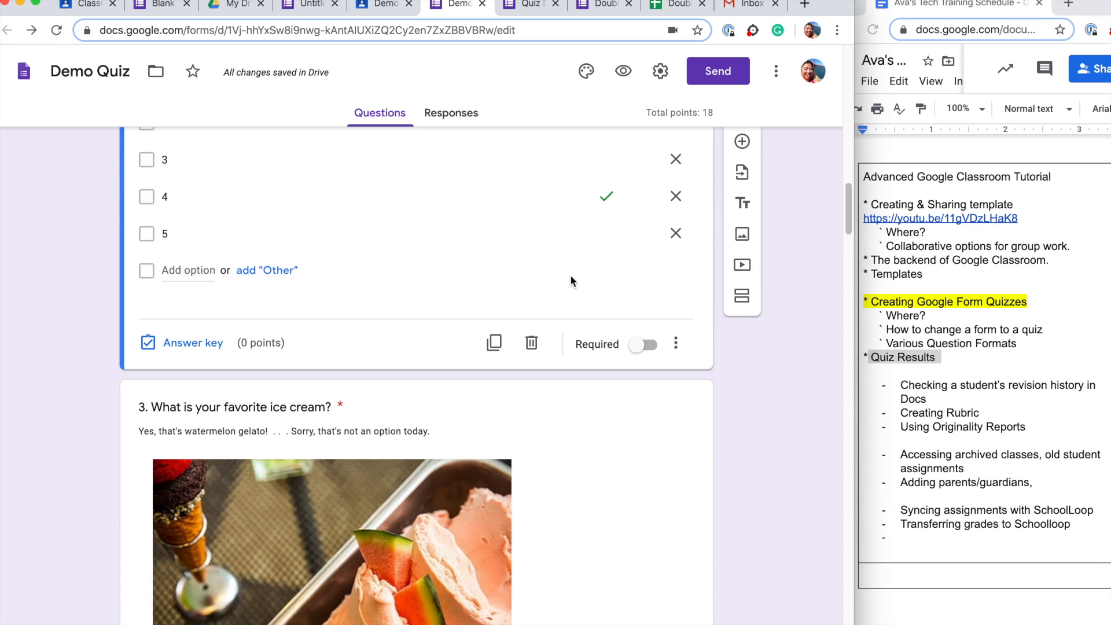
scroll(571, 278, down, 2)
click(573, 280)
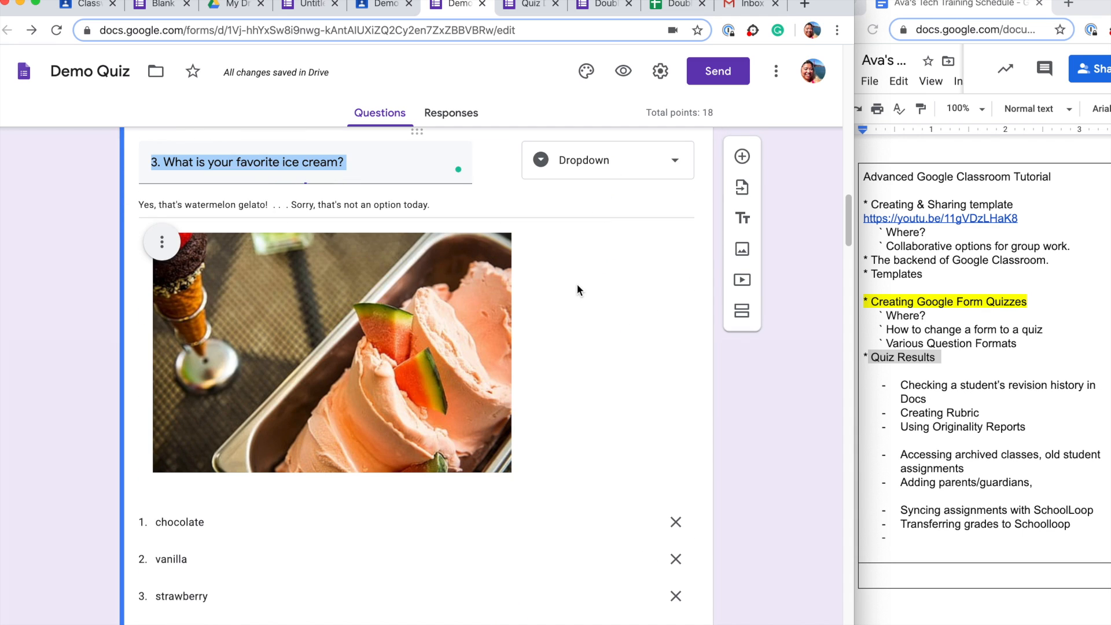
click(616, 162)
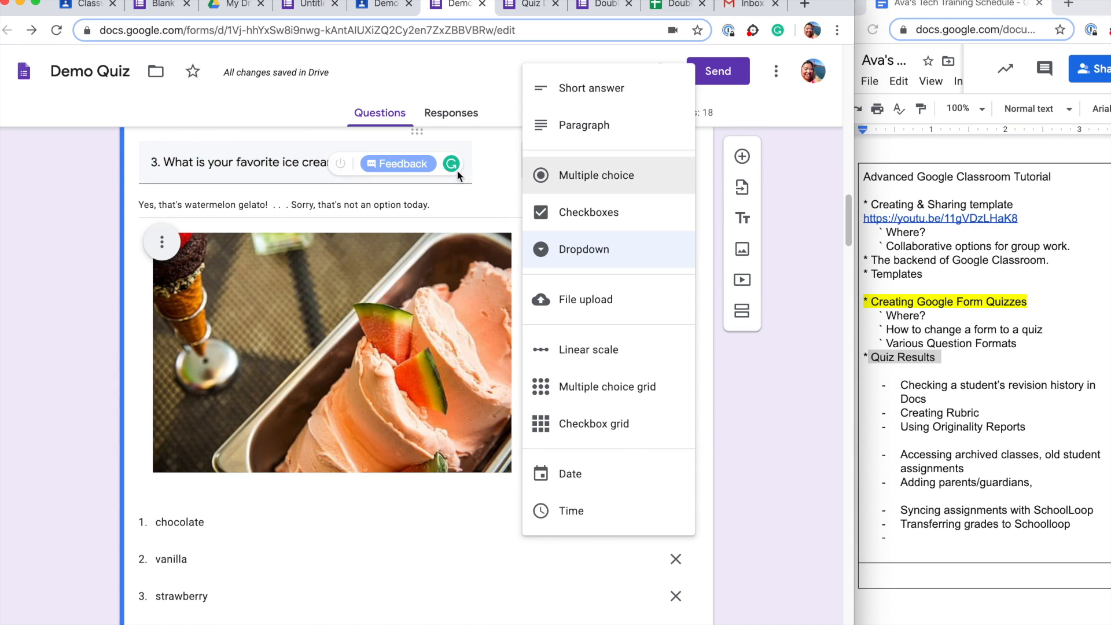
click(484, 181)
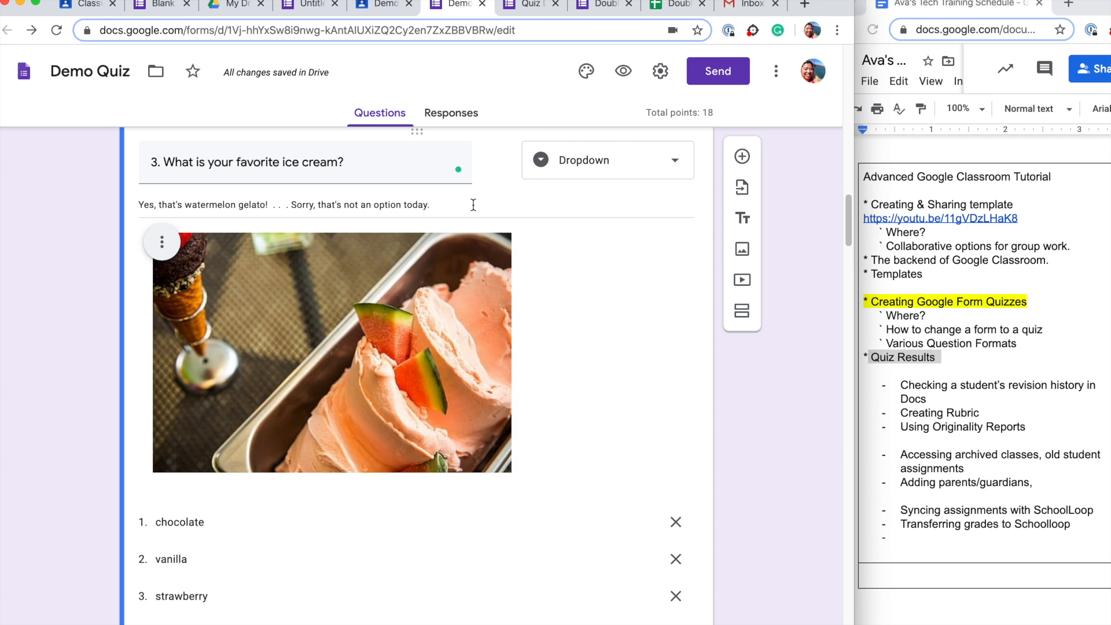
scroll(573, 300, up, 1)
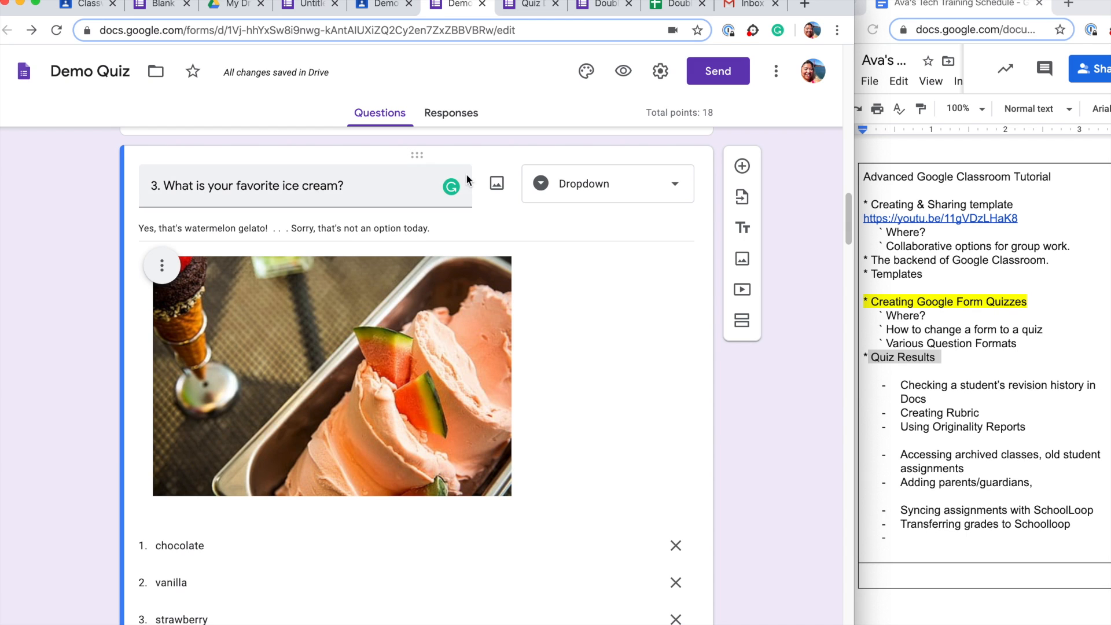
Step: Look through the earlier questions, opening questions 2 and 1, and return to question 3's description and image option
mouse_move(500, 191)
scroll(585, 234, up, 5)
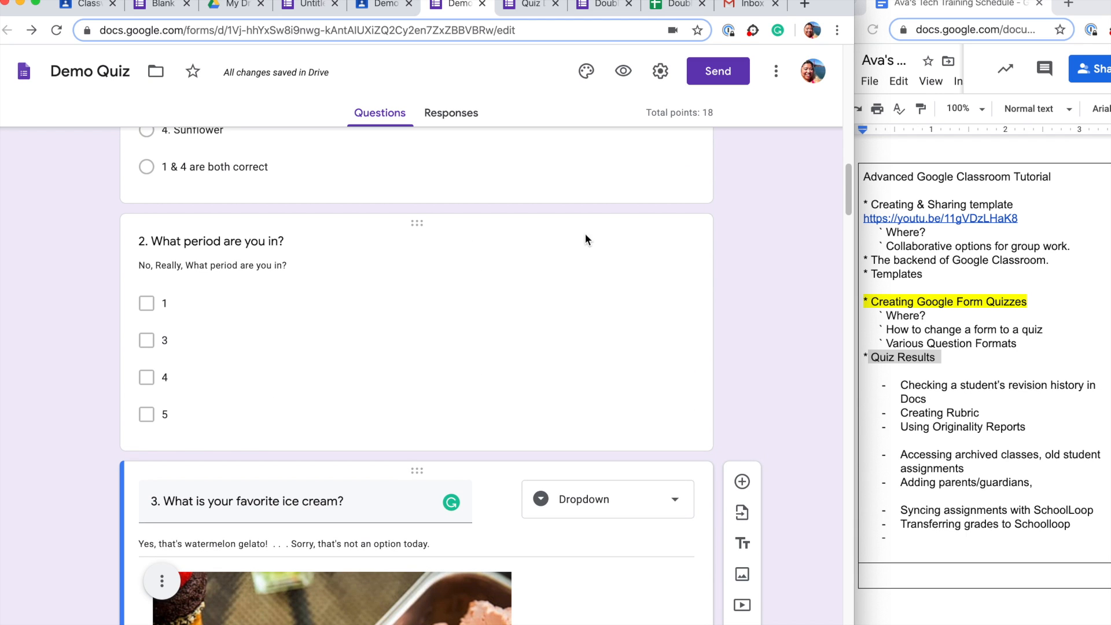
click(497, 255)
scroll(498, 255, up, 5)
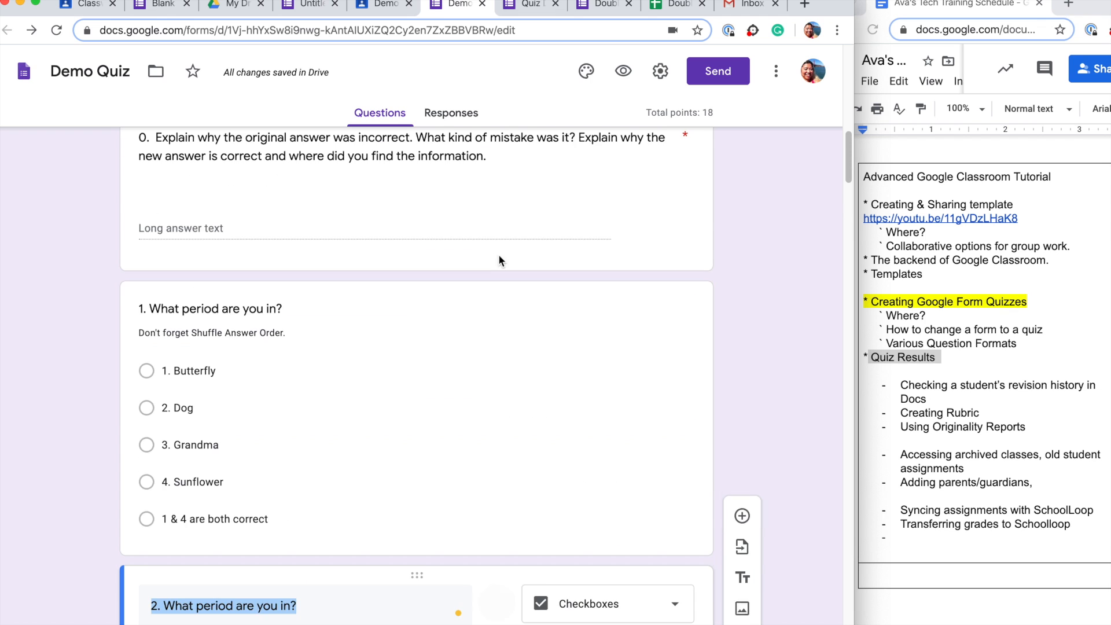
click(498, 310)
scroll(498, 298, up, 6)
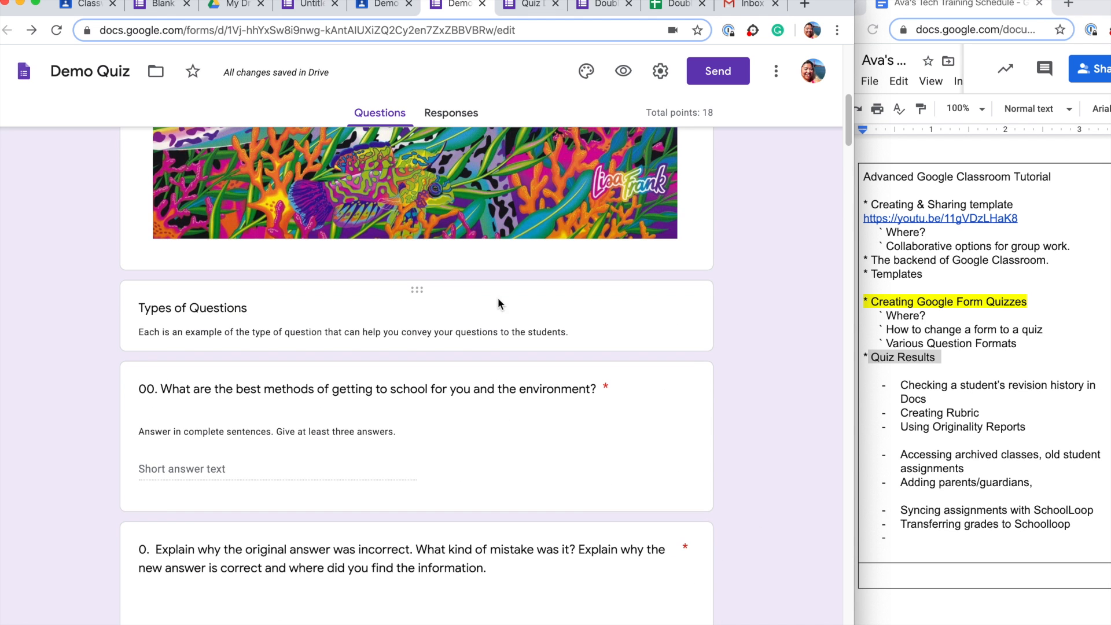
scroll(498, 298, down, 3)
scroll(498, 300, down, 4)
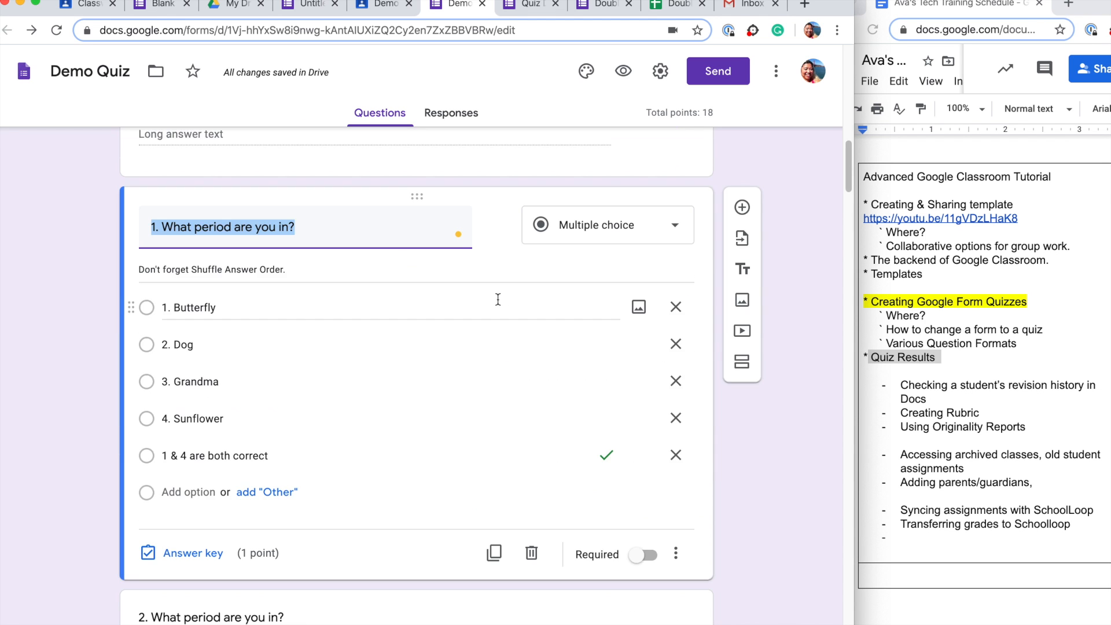
scroll(497, 299, down, 5)
scroll(498, 298, down, 3)
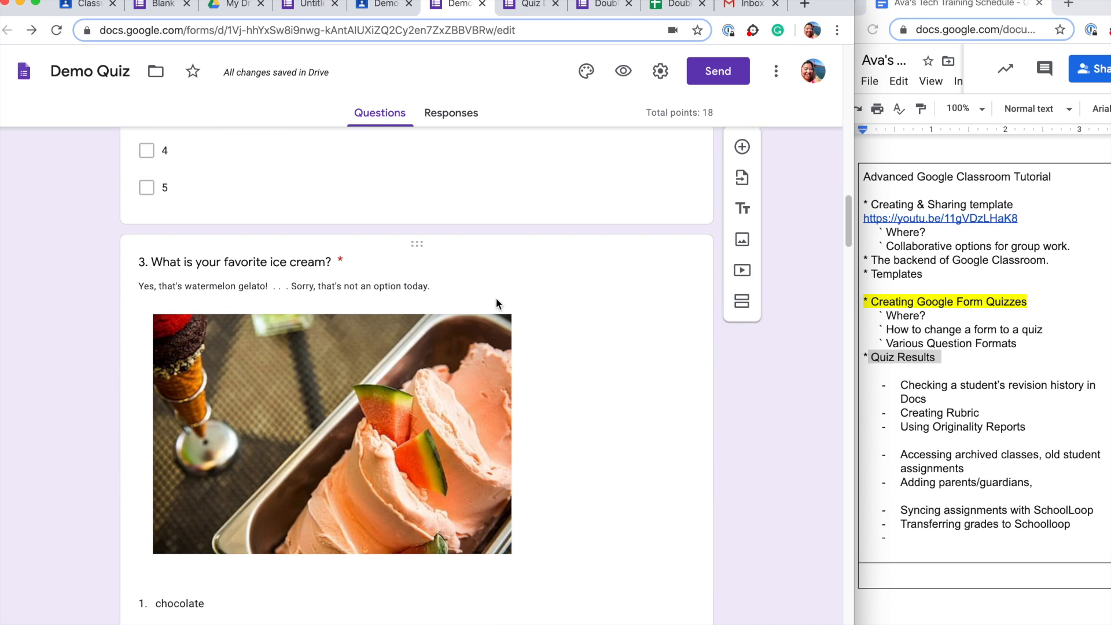
click(486, 284)
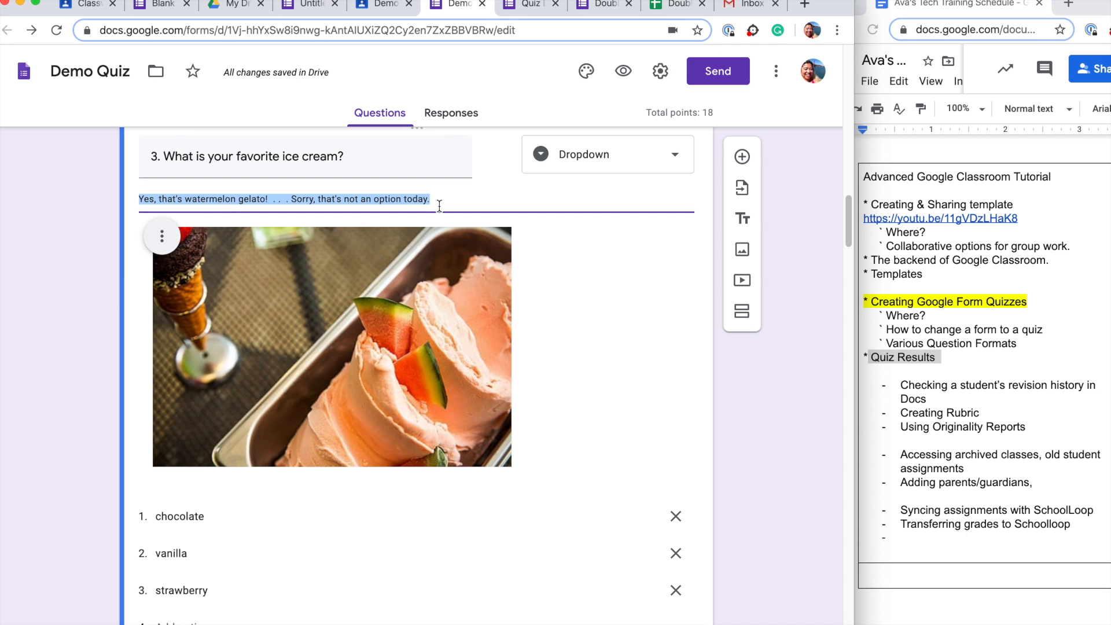
scroll(382, 235, up, 1)
scroll(386, 235, up, 2)
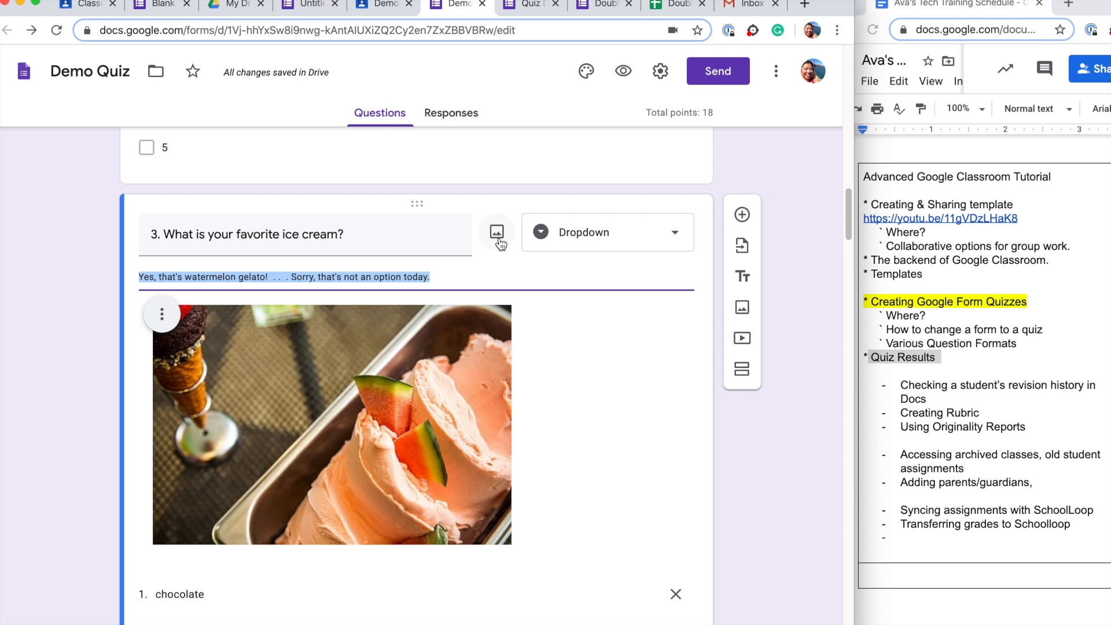
Step: Open the image insertion options for question 2 and examine the Camera, By URL, Photos and Google Drive sources
scroll(501, 242, up, 3)
scroll(501, 241, up, 5)
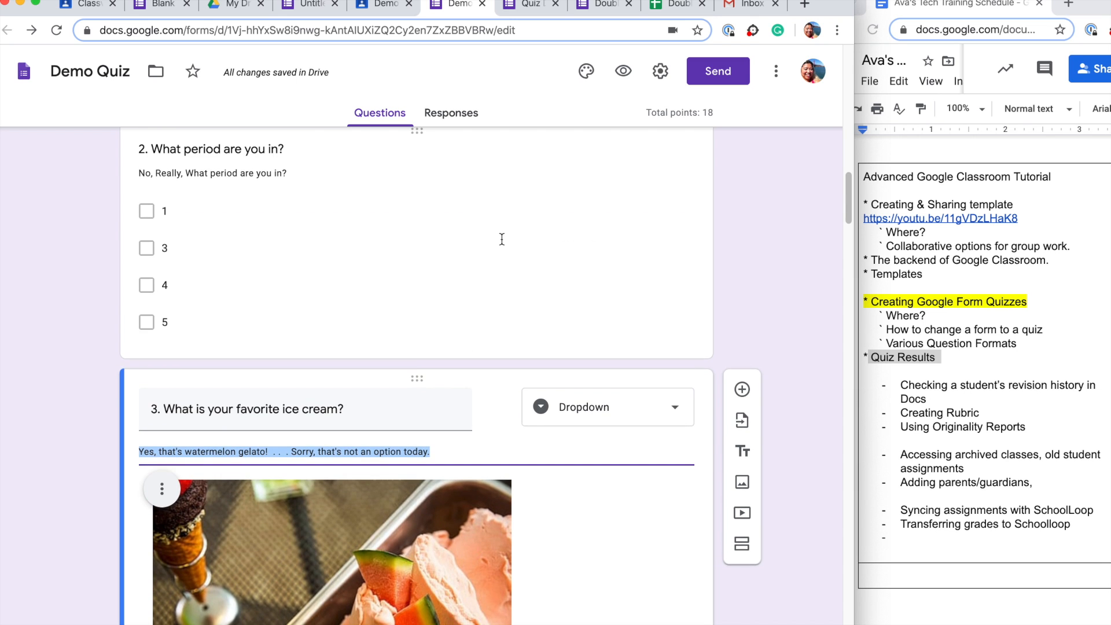
click(462, 208)
click(496, 184)
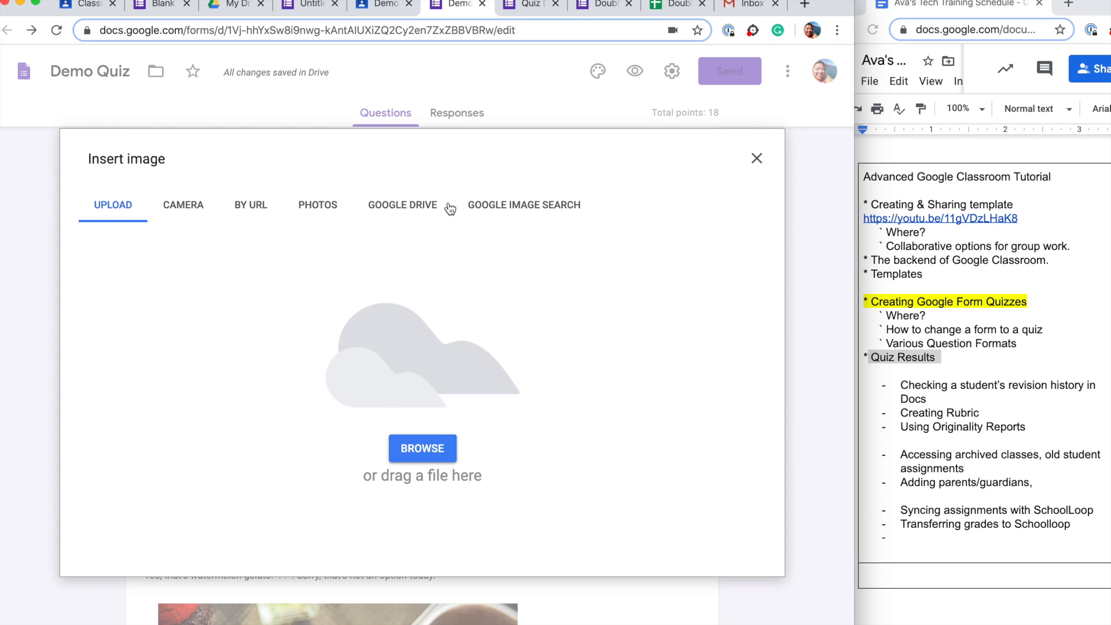
click(184, 211)
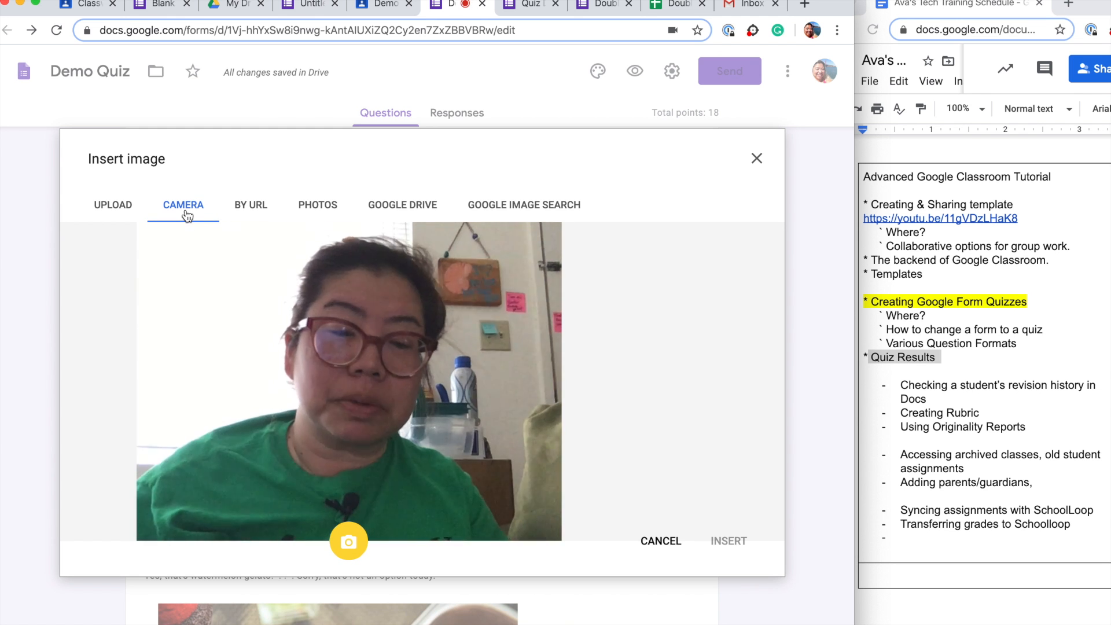
click(255, 210)
click(312, 209)
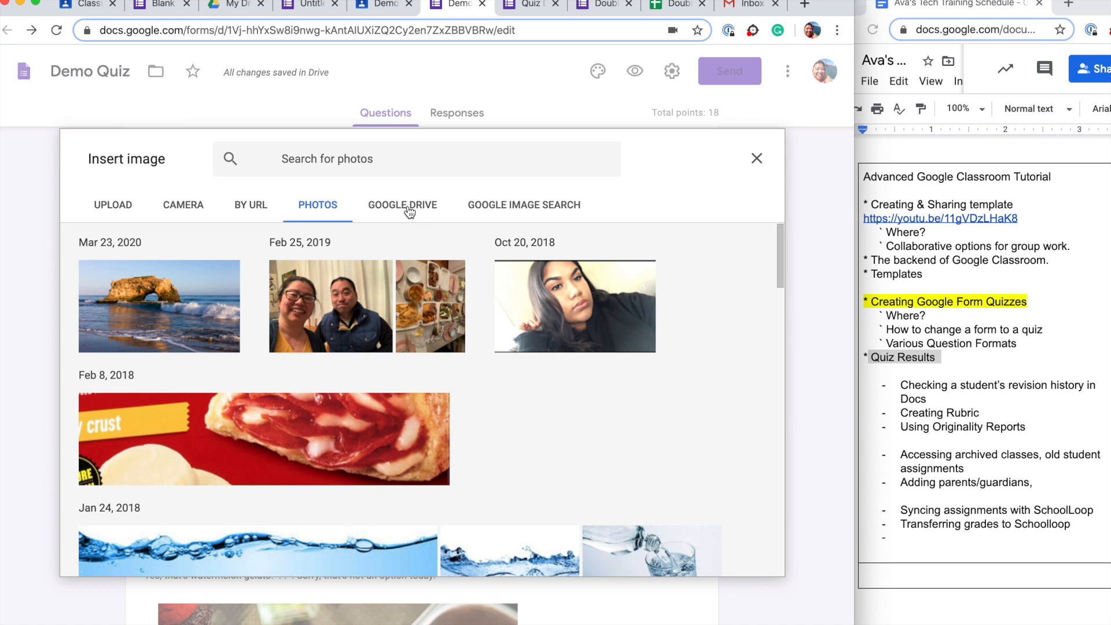
click(410, 212)
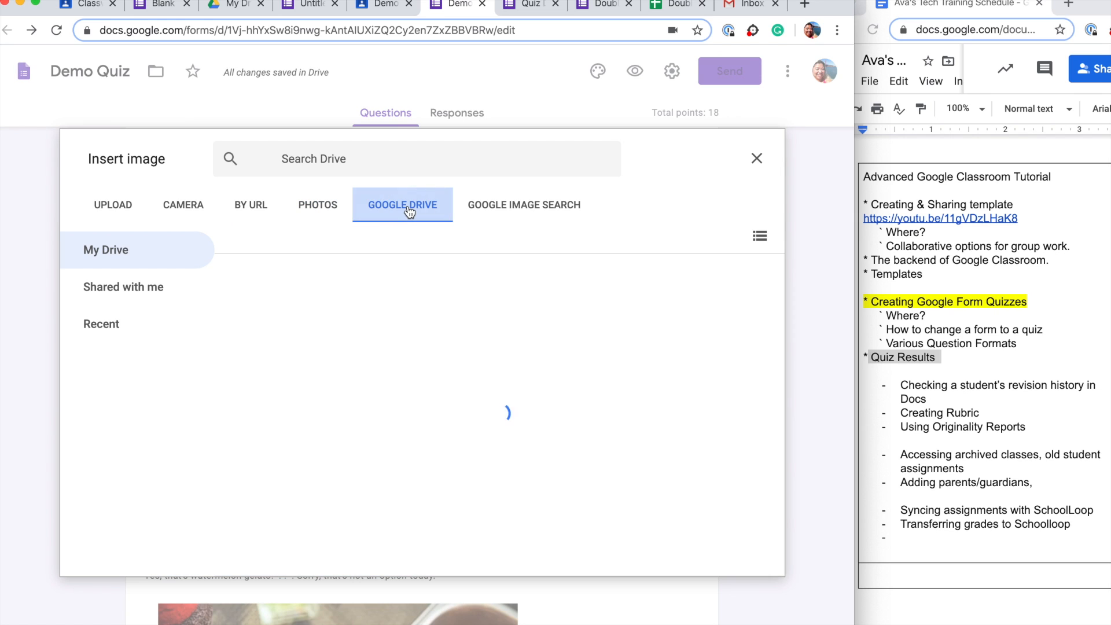
Step: Search Google Images for "watermelon gelato" and close the image dialog without inserting anything
click(502, 215)
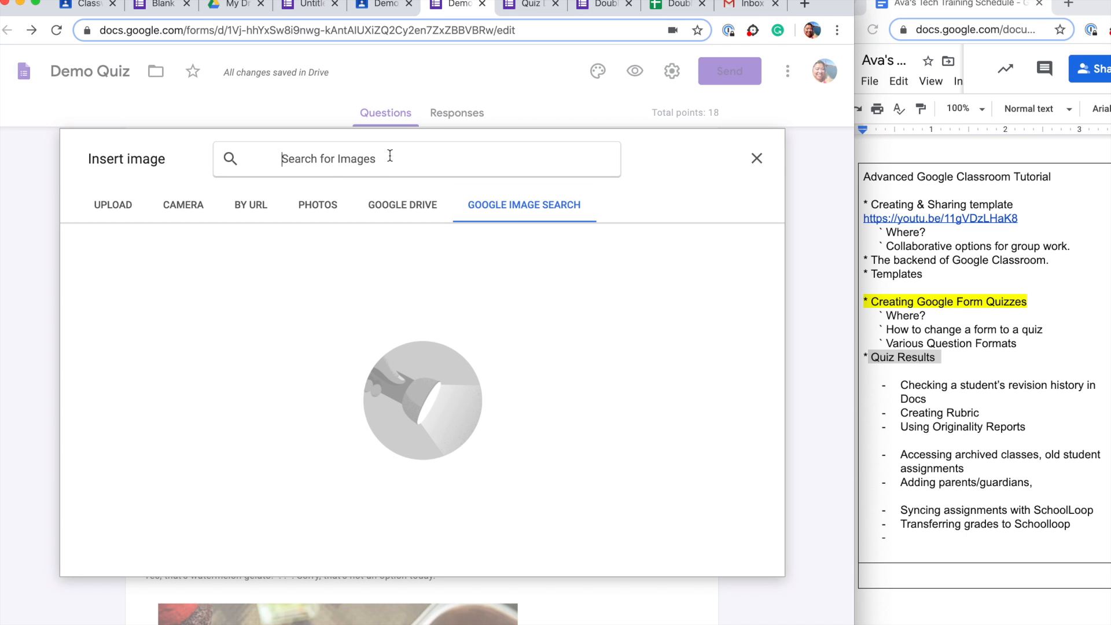
text(water)
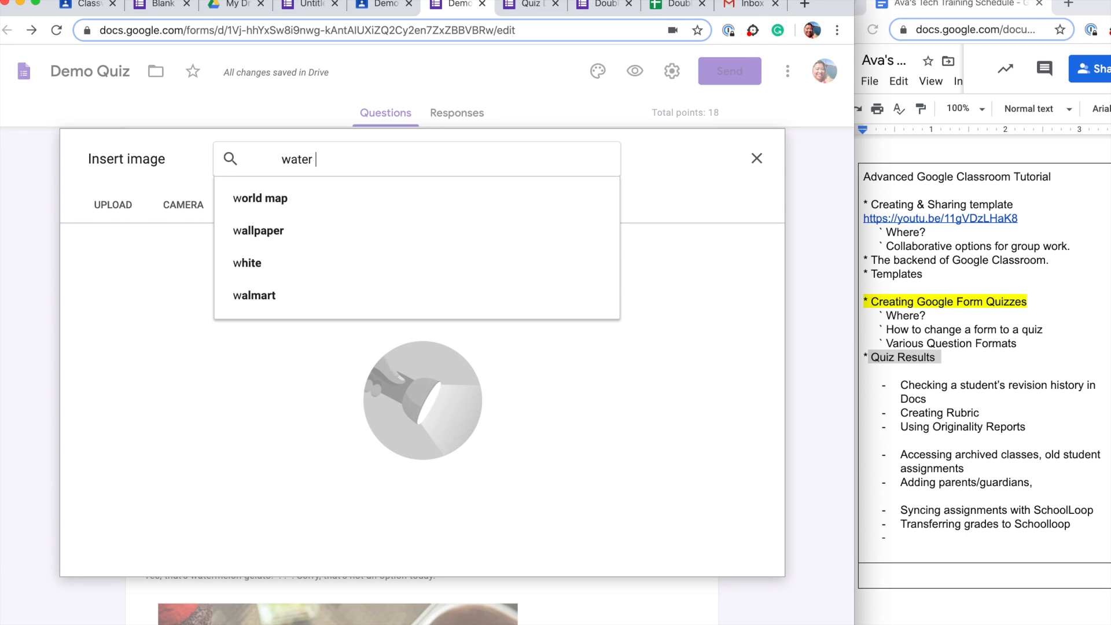
text(melon gelato)
key(Return)
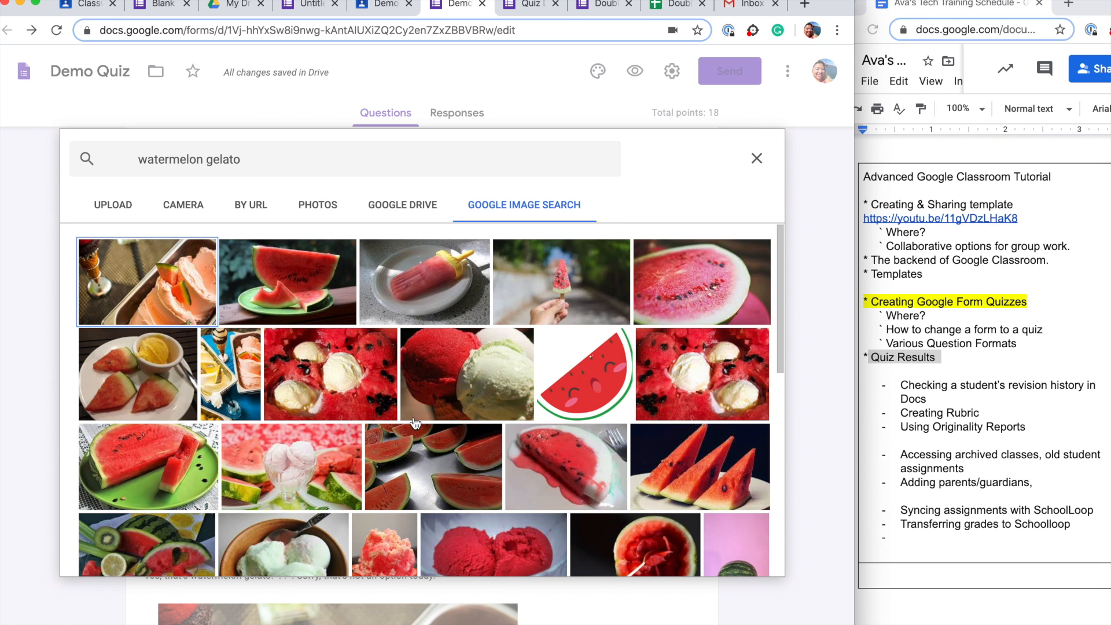
click(756, 159)
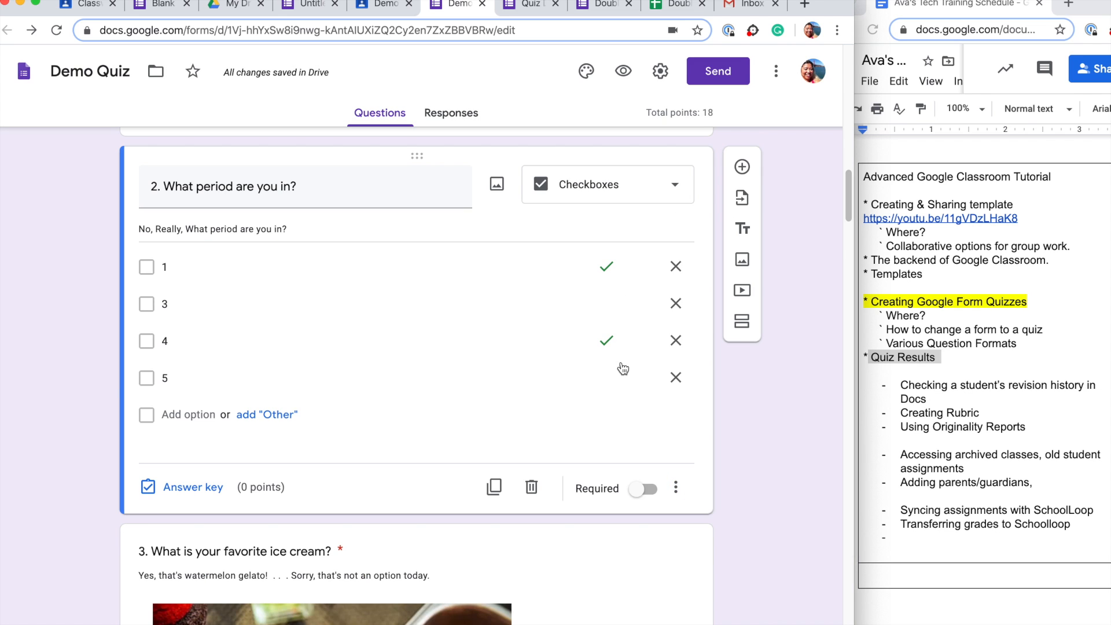
Step: Add the caption "Watermelon Gelato. Have you tasted it yet?" to the ice cream image in question 3
scroll(621, 370, down, 5)
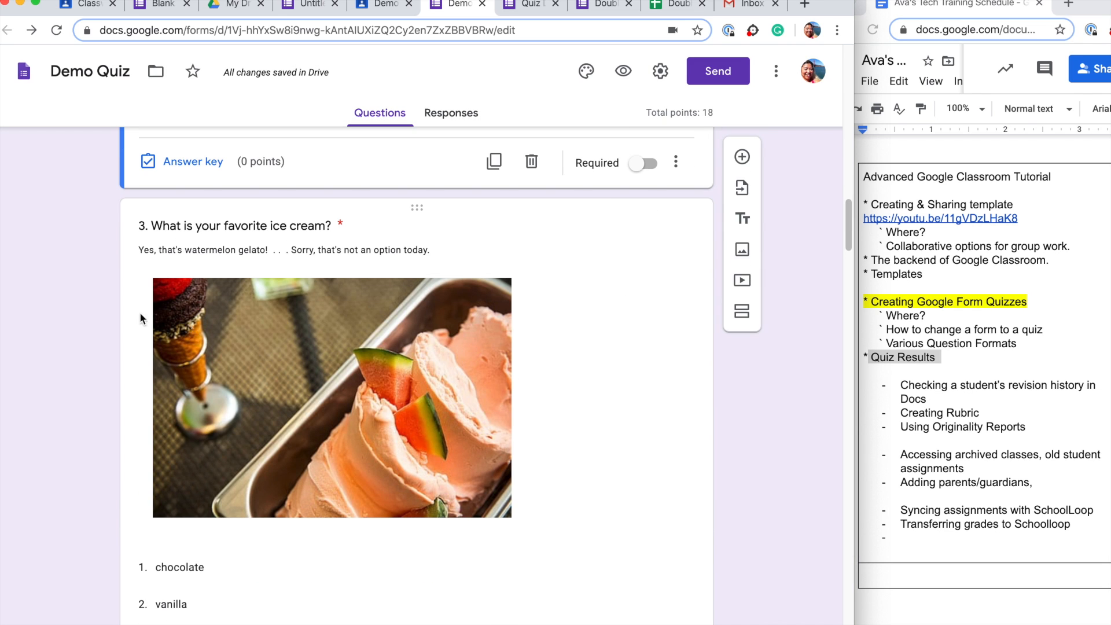
click(138, 277)
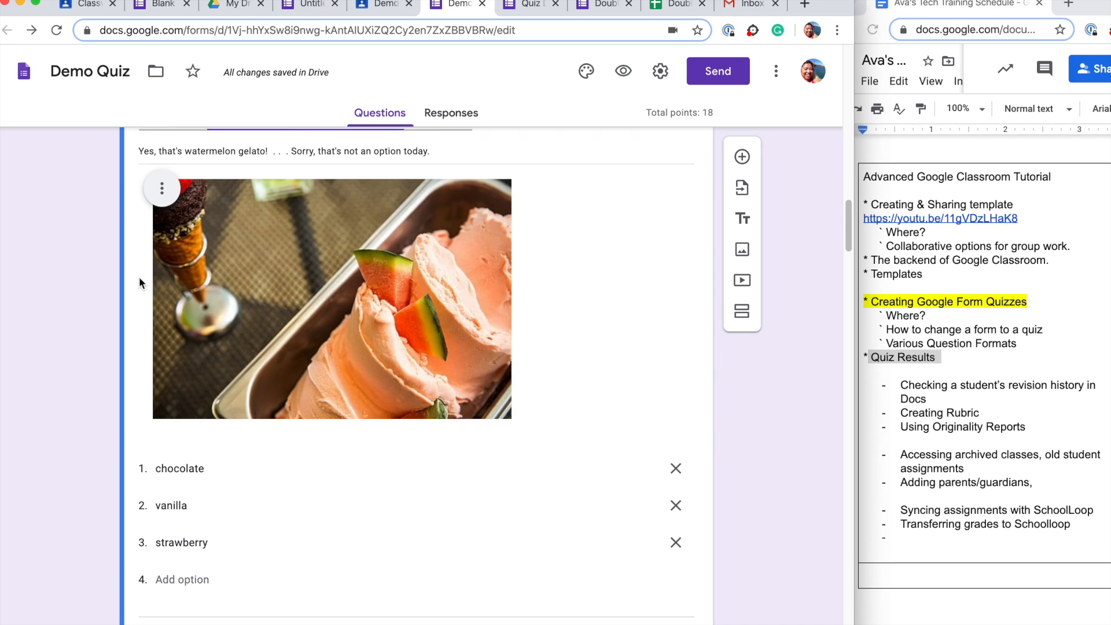
click(172, 189)
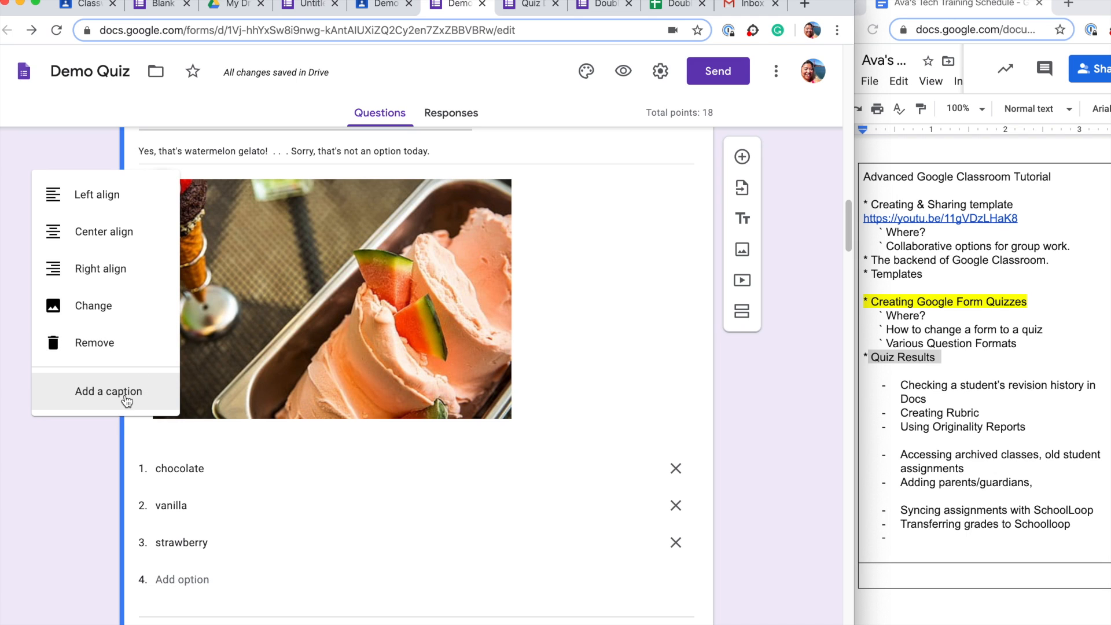
click(125, 398)
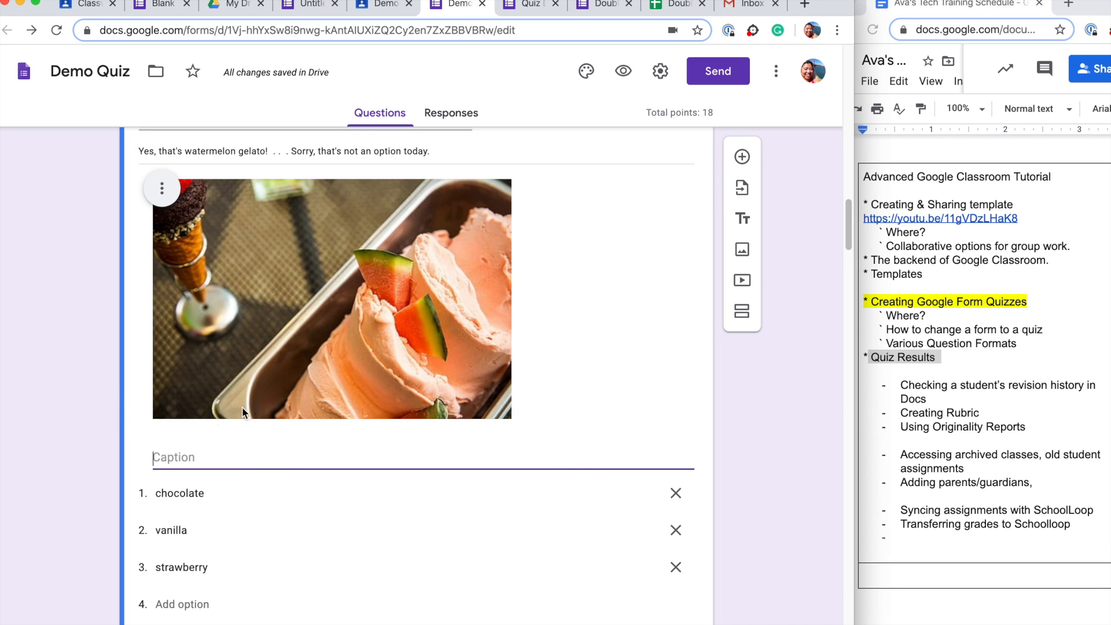
text(Watermelong)
key(BackSpace)
key(BackSpace)
text(G)
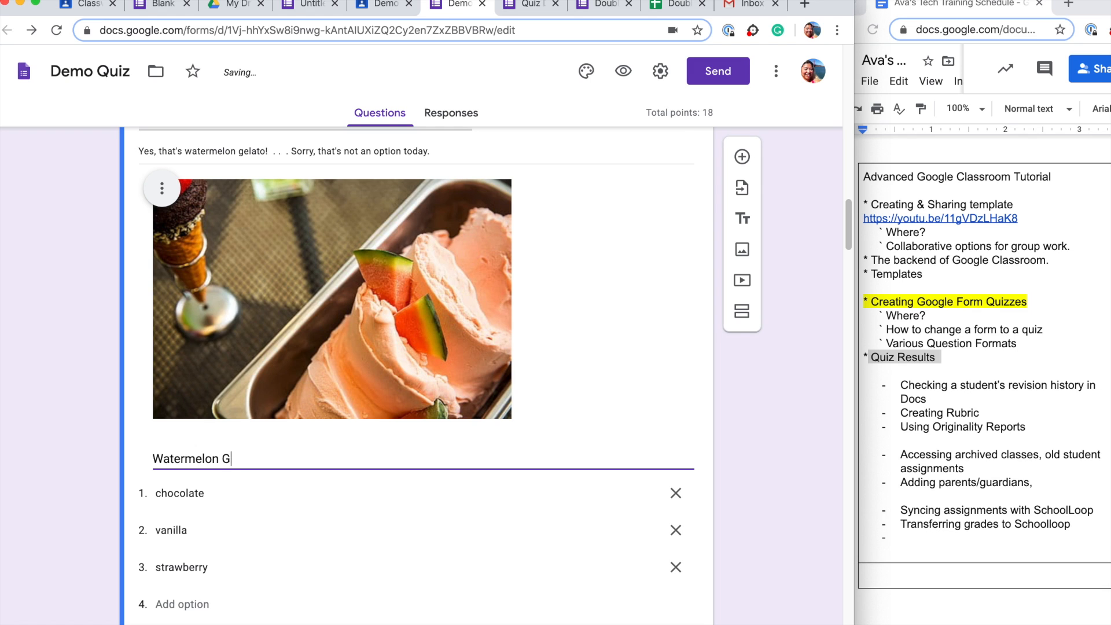
text(elato. Have you tasted it yet?)
click(533, 304)
Step: Review the captioned question 3, switch to the live quiz form and check the dropdown choices students get
scroll(545, 295, up, 2)
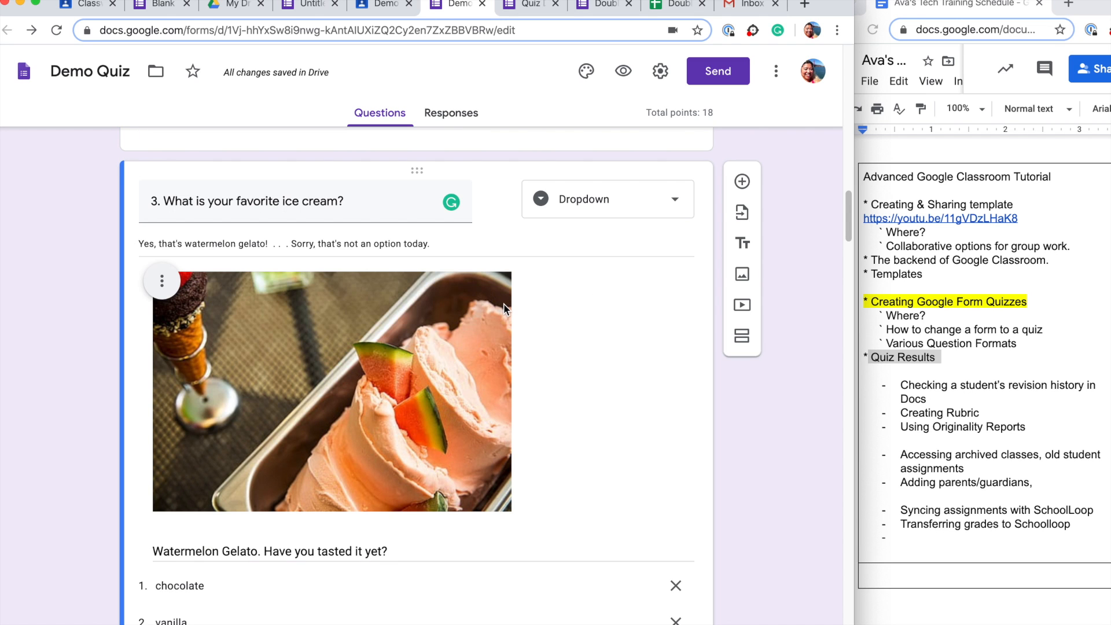
scroll(504, 307, down, 2)
scroll(504, 308, down, 2)
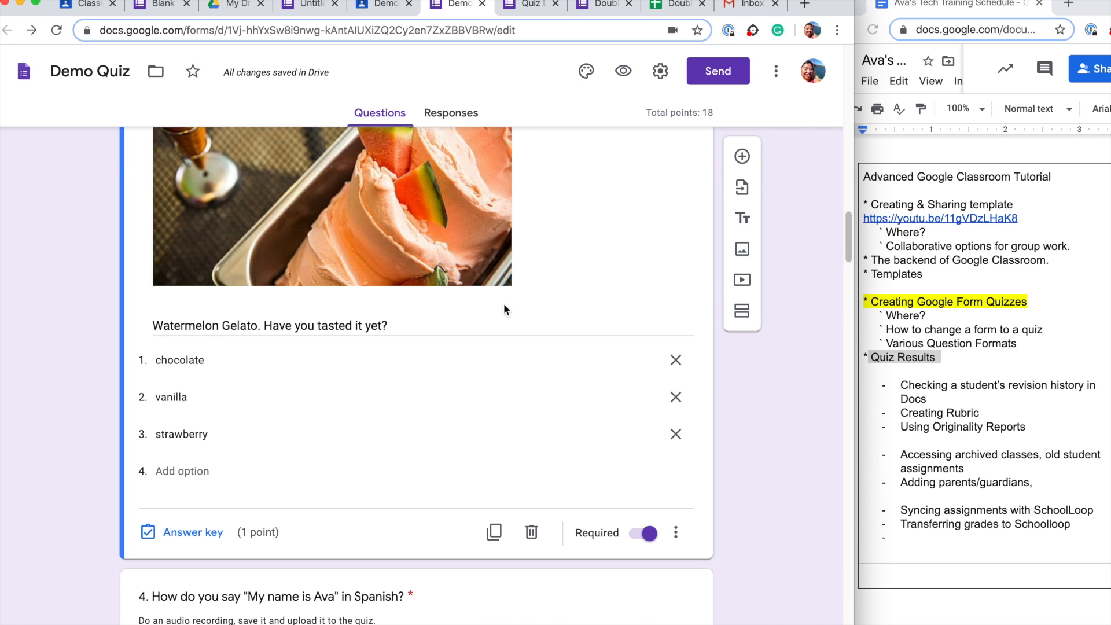
scroll(504, 308, up, 1)
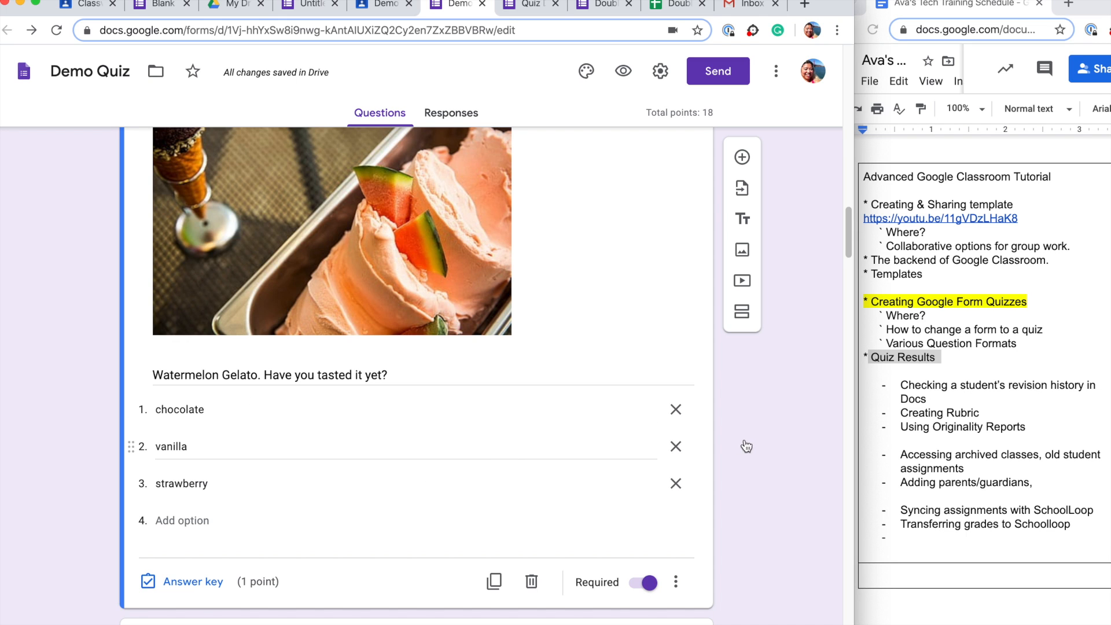
scroll(703, 441, up, 5)
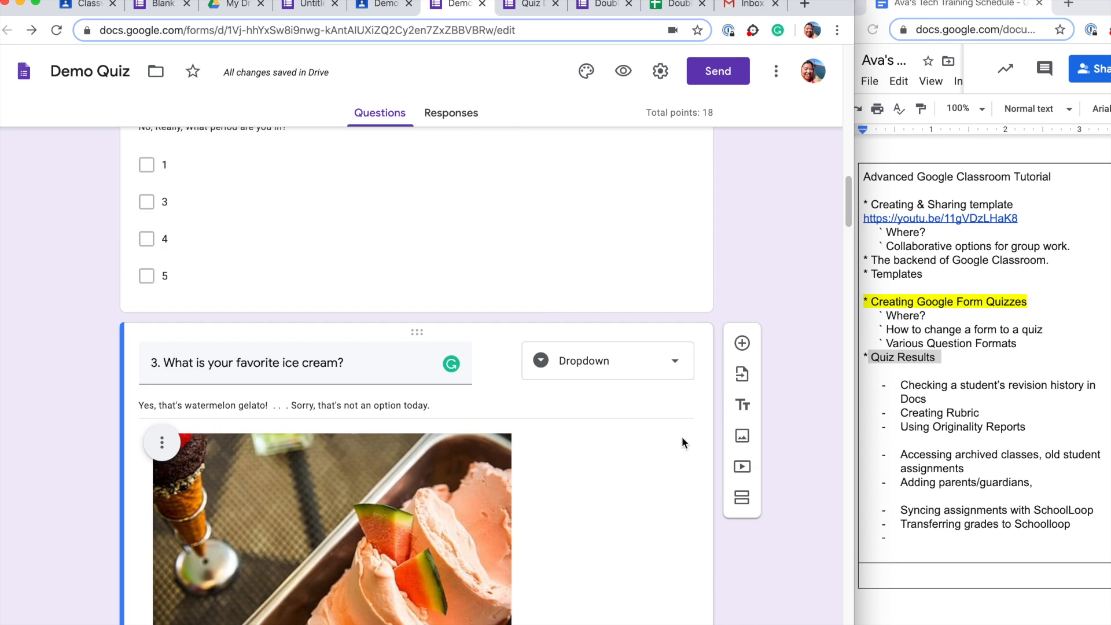
click(485, 299)
click(527, 4)
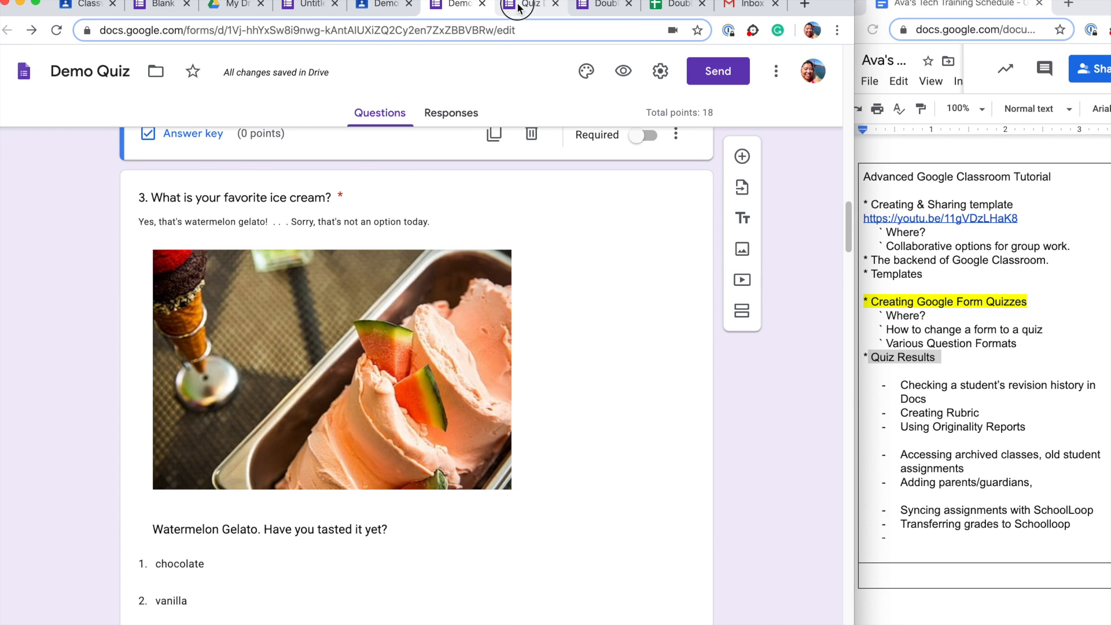
scroll(400, 287, down, 9)
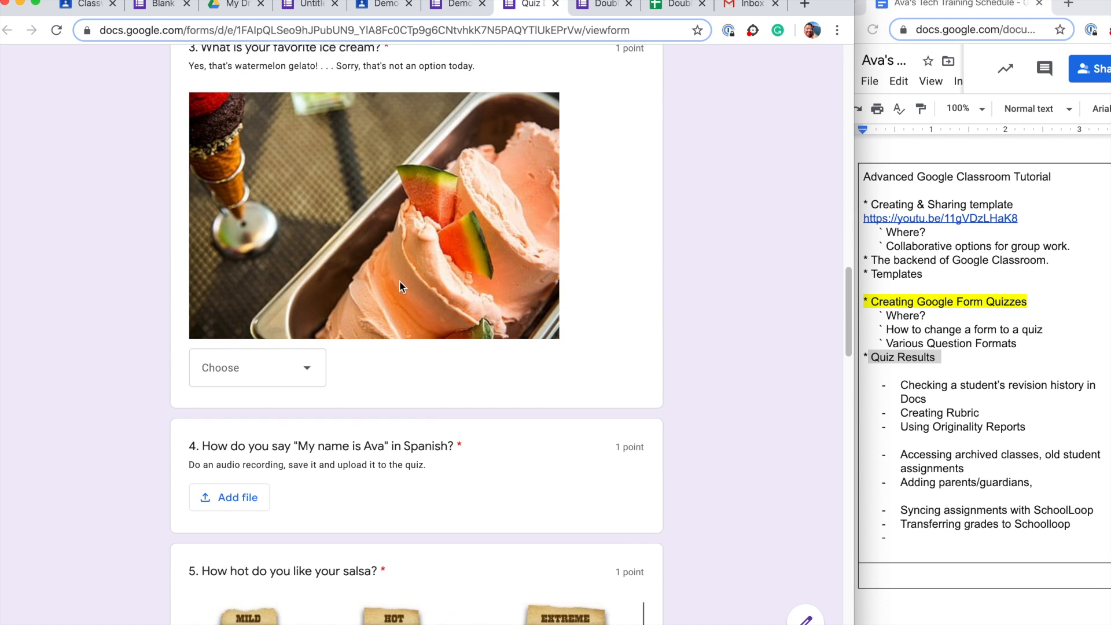
click(307, 368)
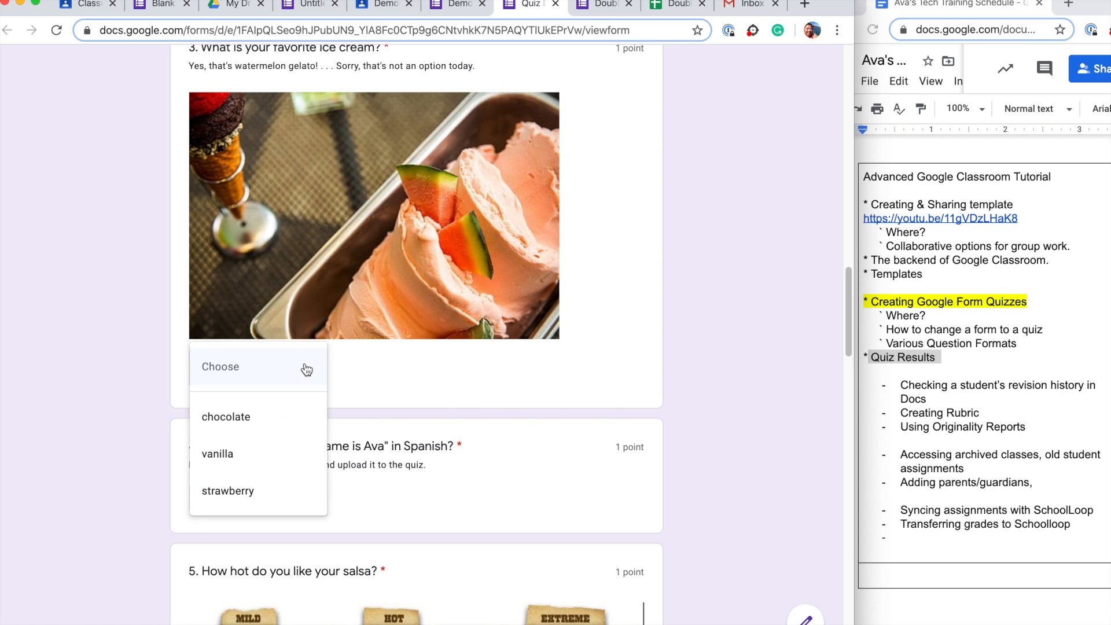
click(363, 364)
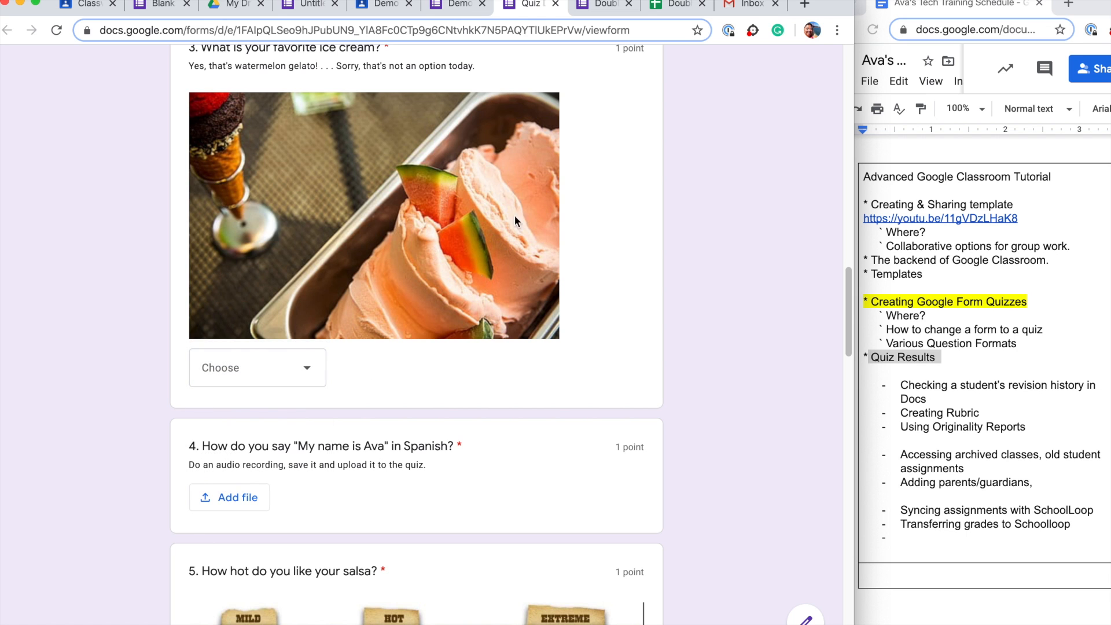
Step: Return to the Demo Quiz editor and look through questions 1 to 3 to compare their answer formats
click(446, 3)
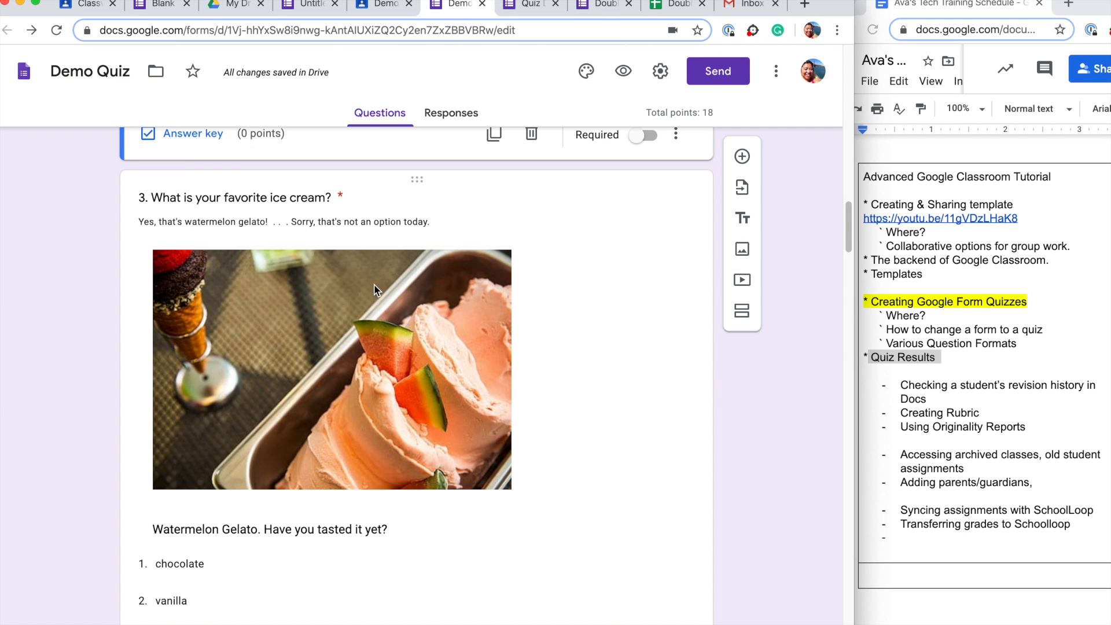
scroll(373, 284, up, 2)
scroll(373, 280, up, 2)
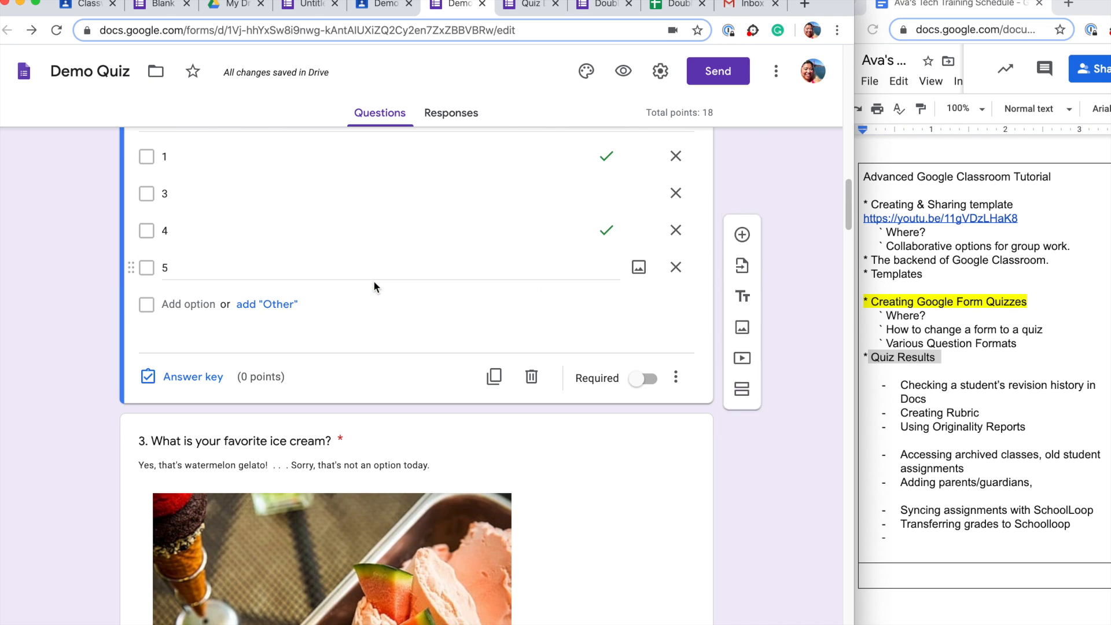
scroll(374, 280, down, 2)
scroll(373, 284, up, 5)
click(401, 205)
scroll(404, 232, down, 8)
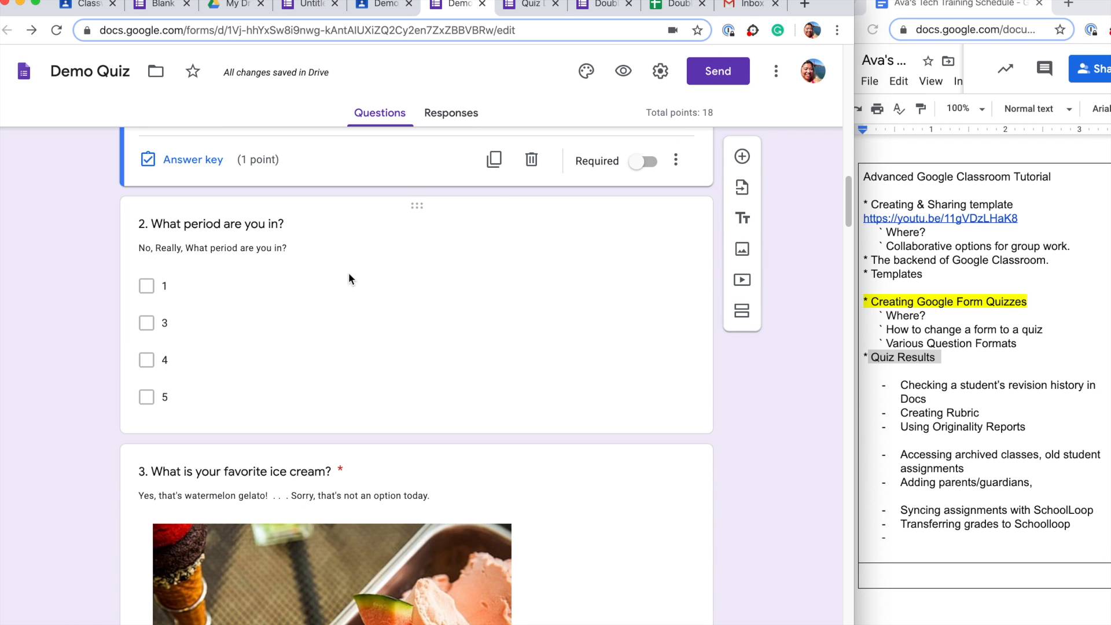
scroll(349, 273, down, 7)
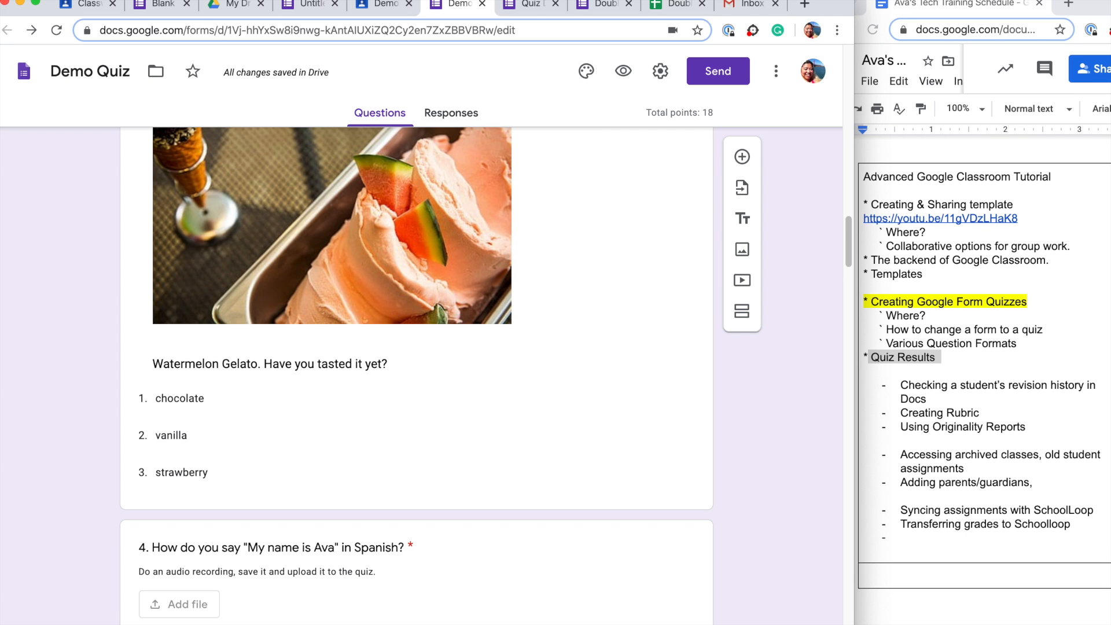
Step: Switch to the live quiz form again and view question 3's dropdown without choosing an answer
click(528, 4)
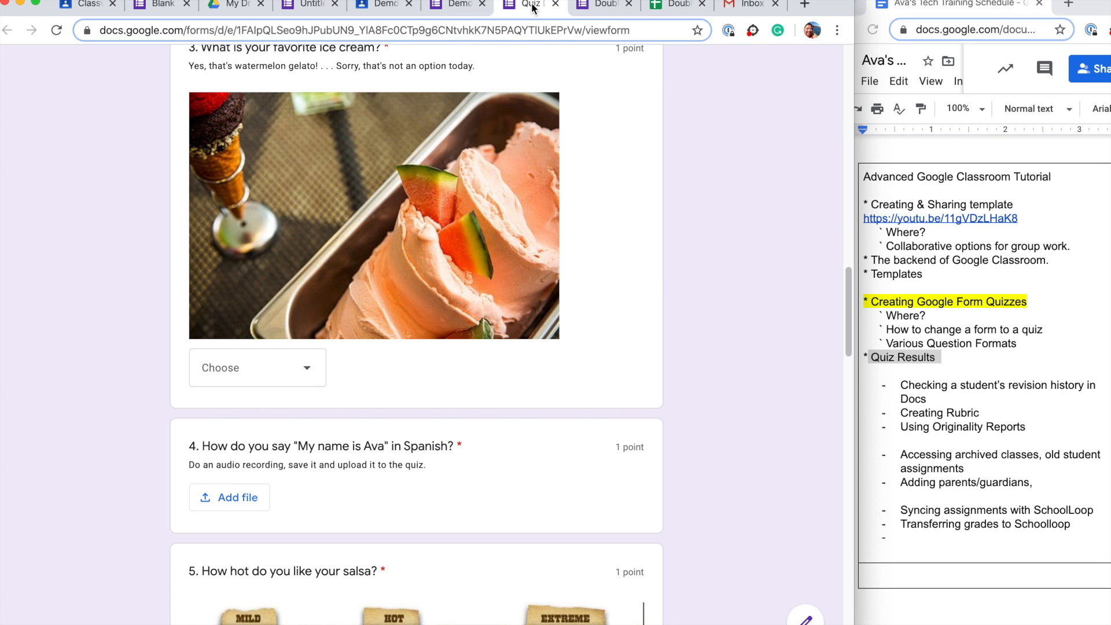
click(308, 377)
click(599, 221)
Step: Return to the Demo Quiz editor, open question 4 and examine its File upload type, description and question text
click(460, 5)
scroll(544, 342, down, 2)
scroll(537, 367, down, 2)
click(549, 338)
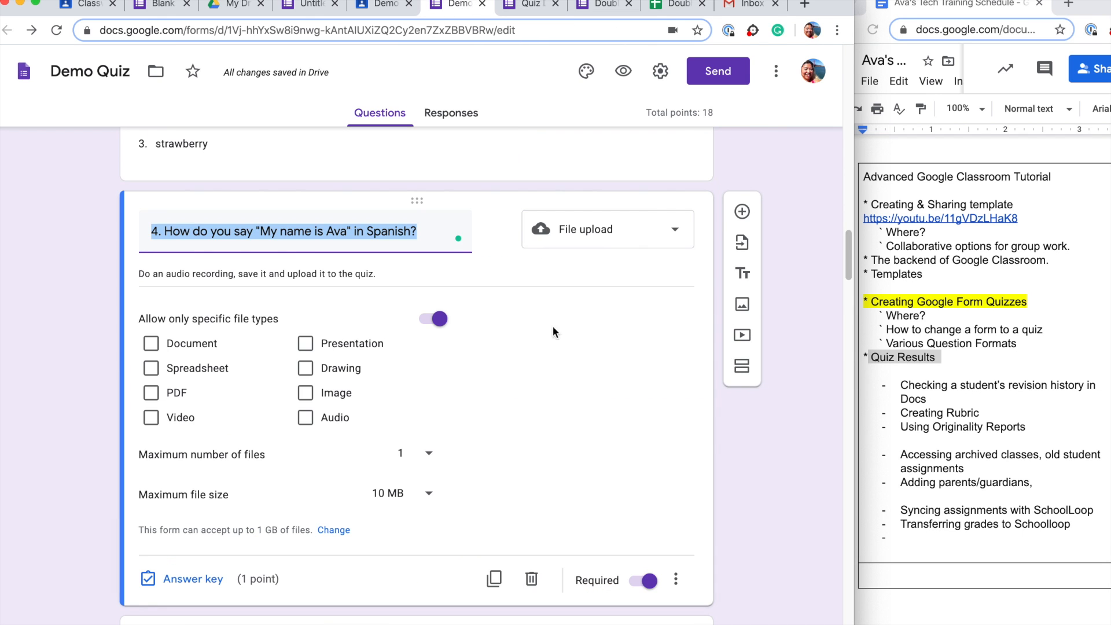
click(624, 236)
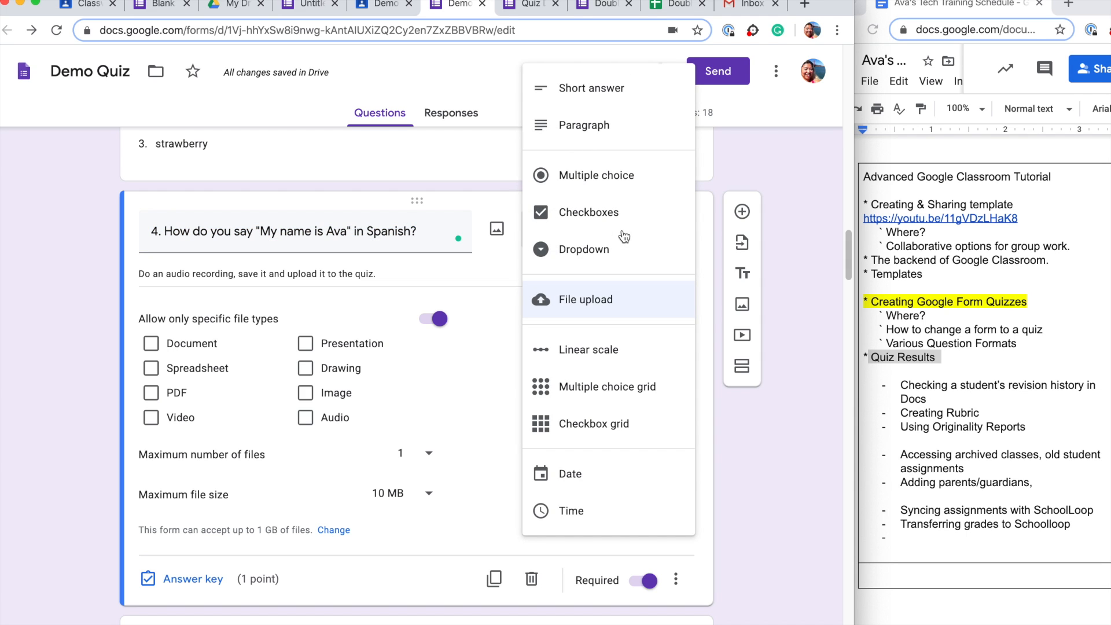
triple_click(503, 279)
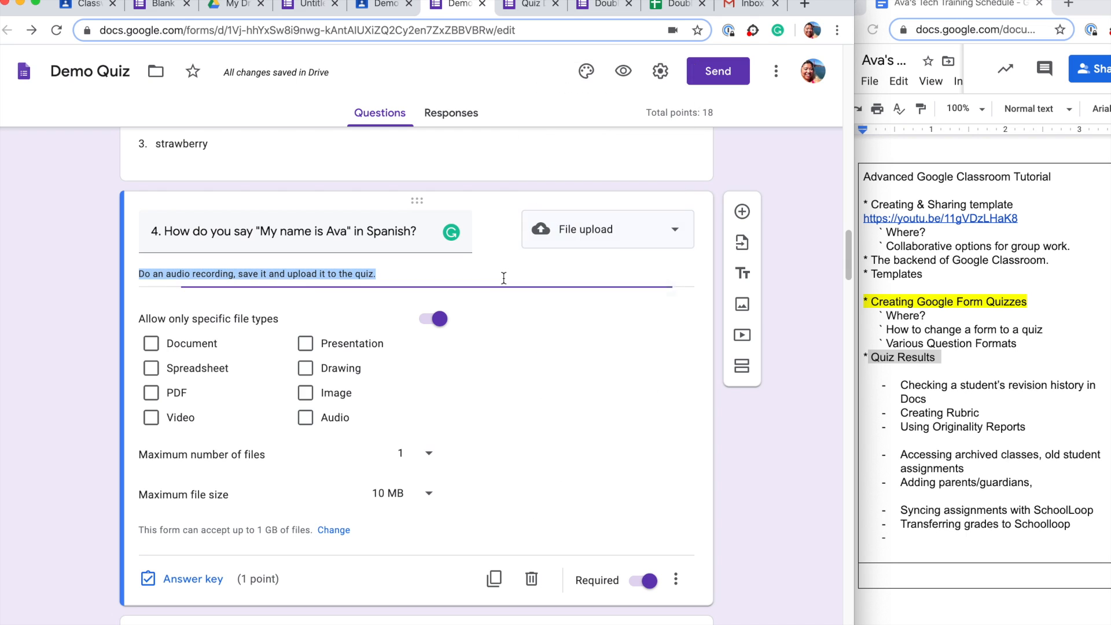
triple_click(176, 252)
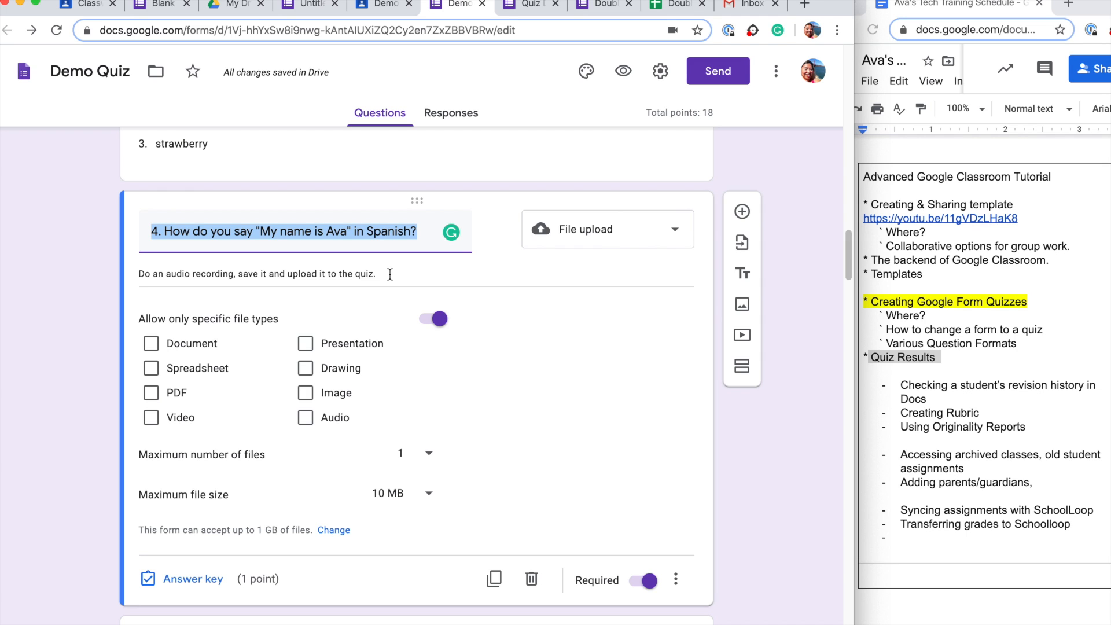
Step: Switch question 4's specific file types restriction off and on again, and allow only Audio and Video uploads
click(429, 326)
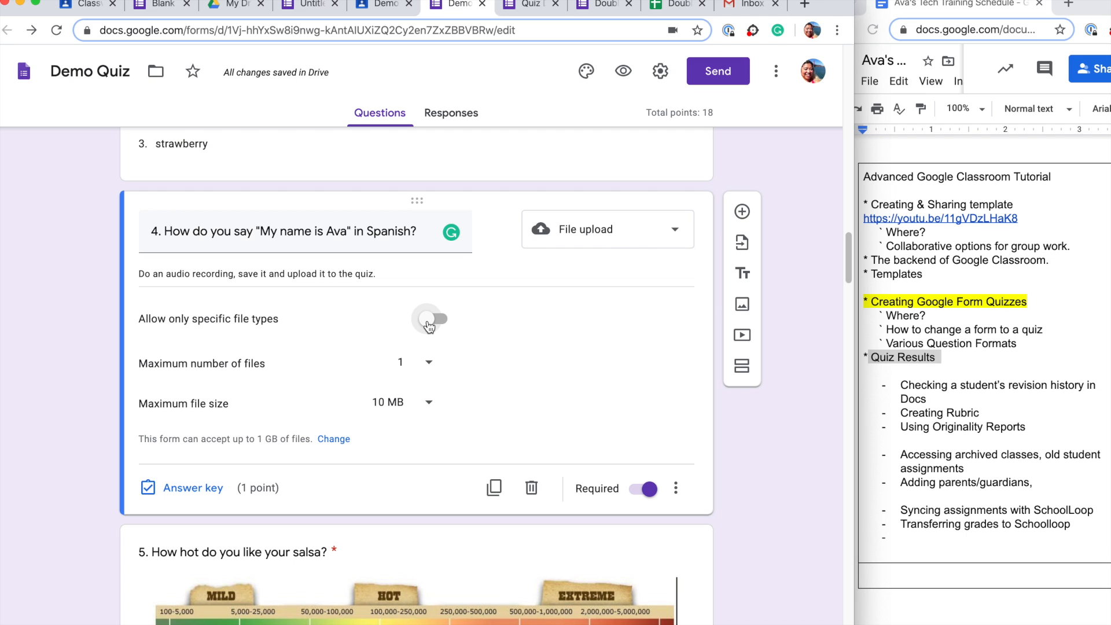
click(429, 322)
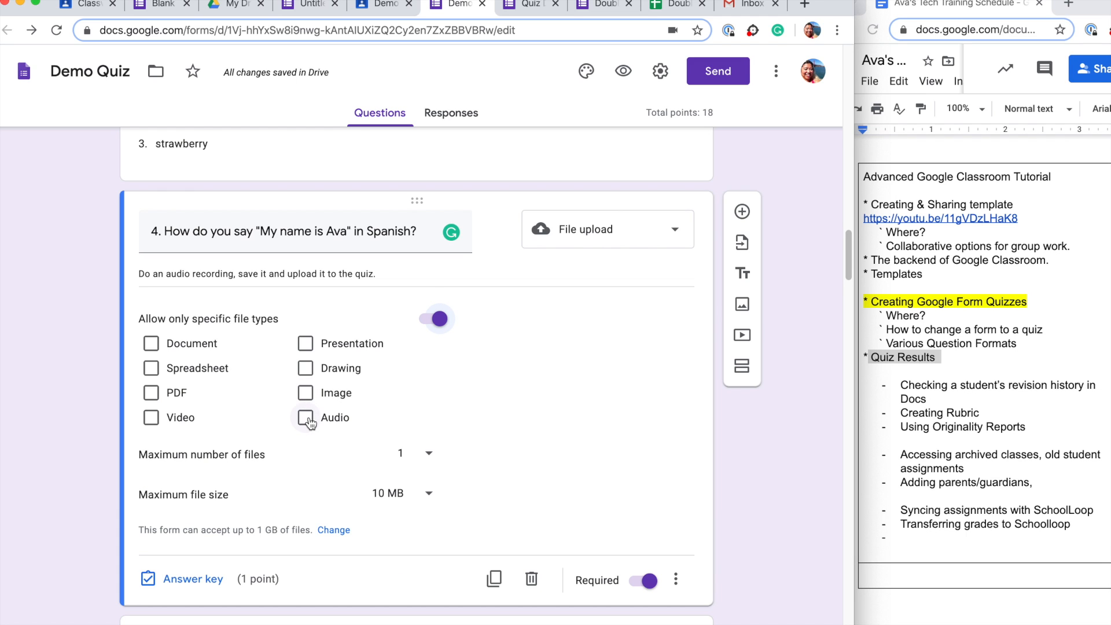
click(307, 420)
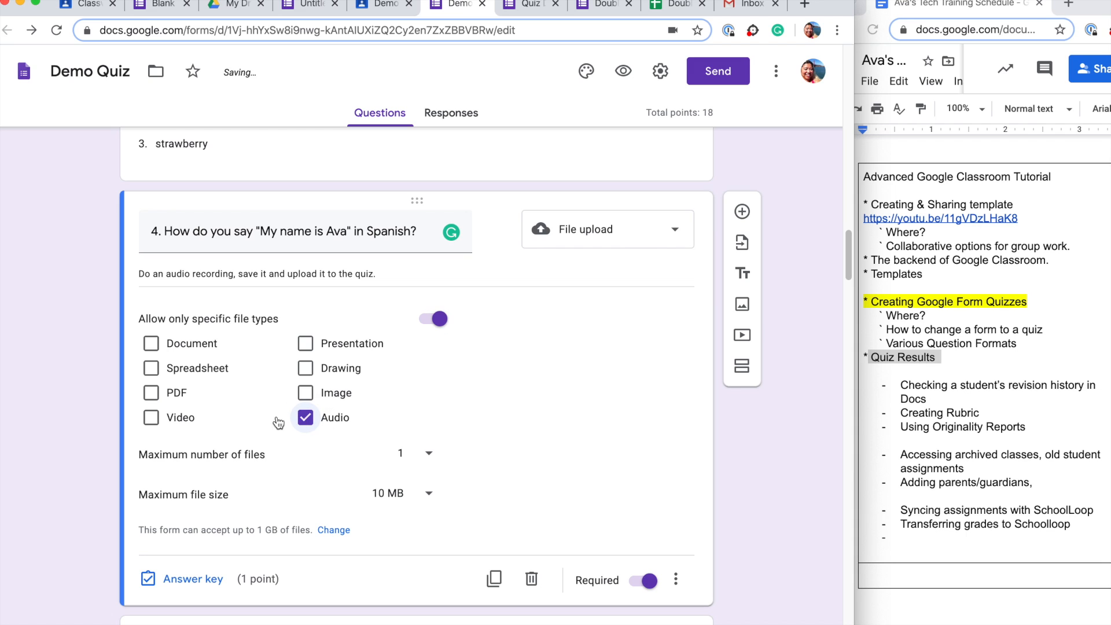
click(151, 422)
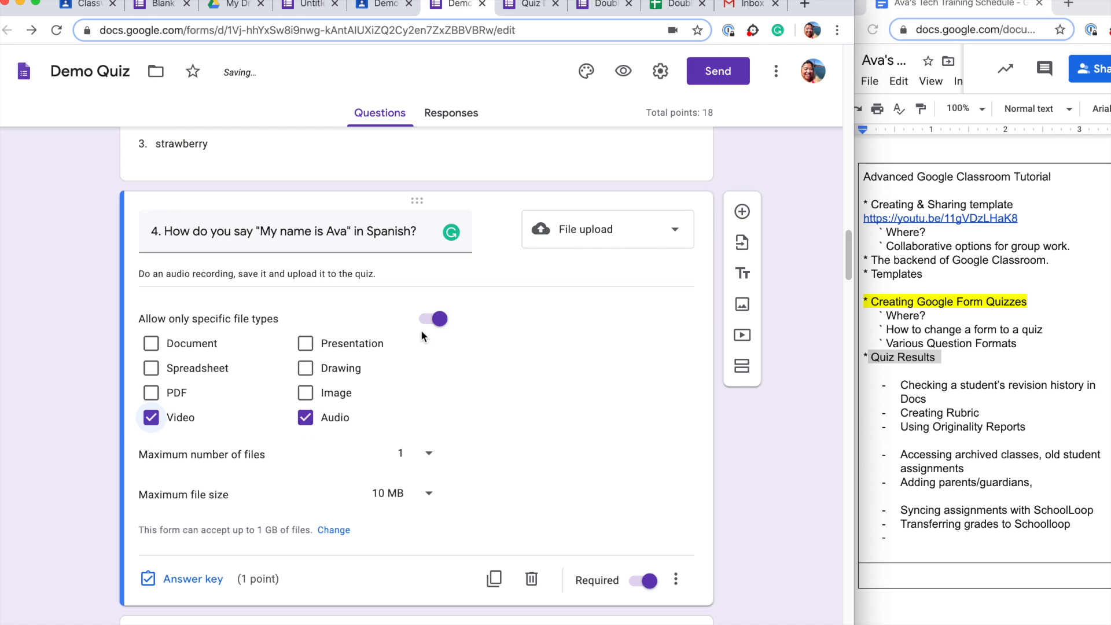
Step: Review question 4's maximum number of files and maximum file size options without changing either limit
click(427, 458)
click(428, 458)
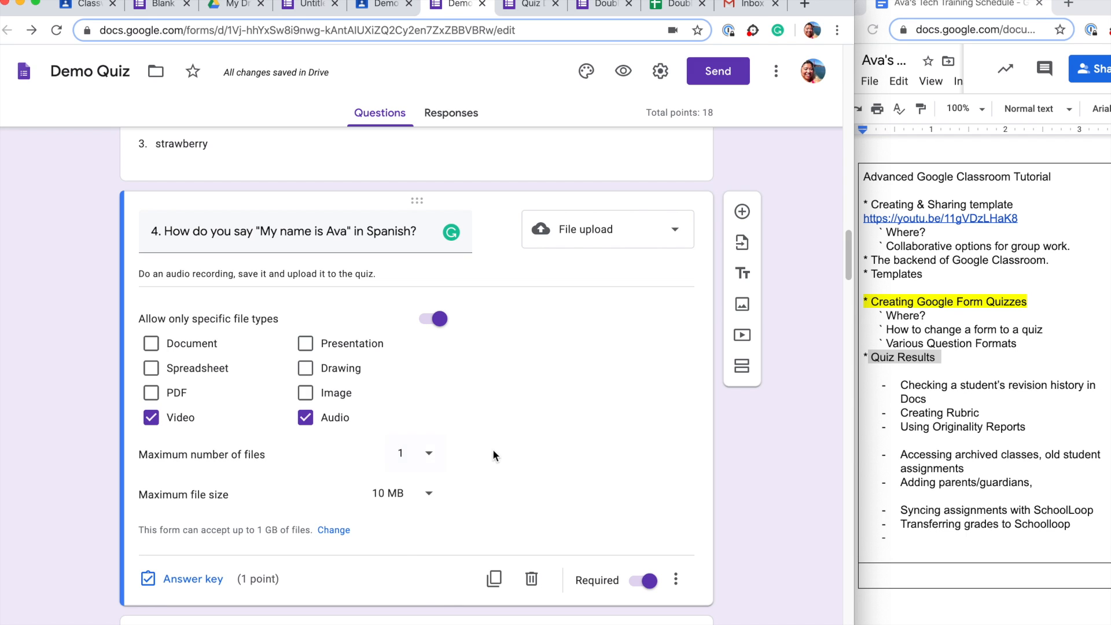
click(429, 498)
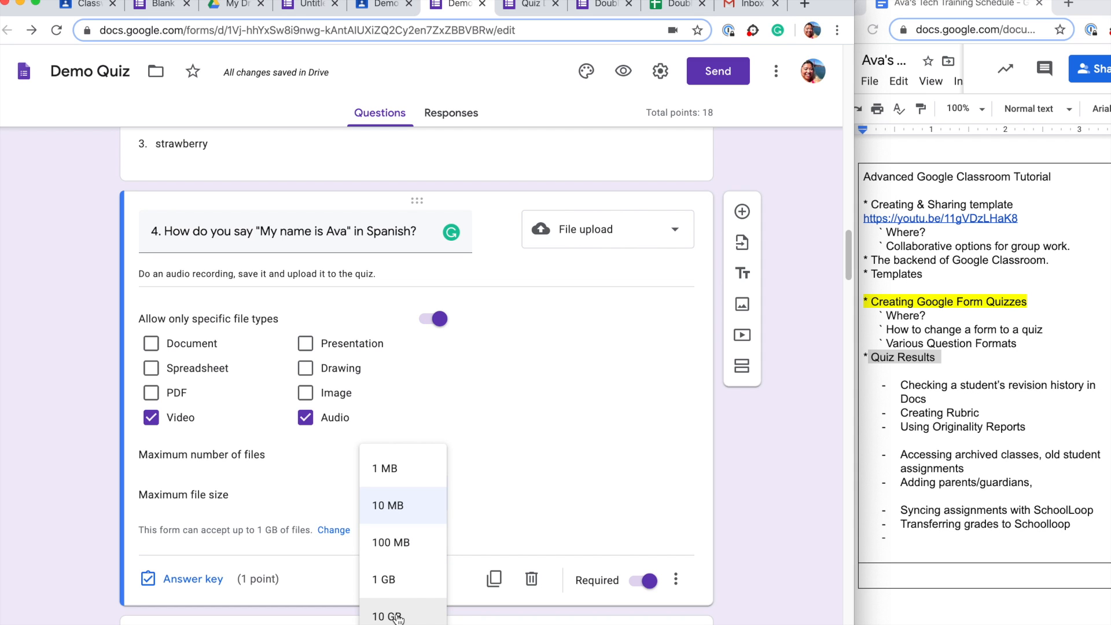
click(451, 509)
Step: Open the form's total upload size setting, view the available limits and leave the settings without saving
click(327, 533)
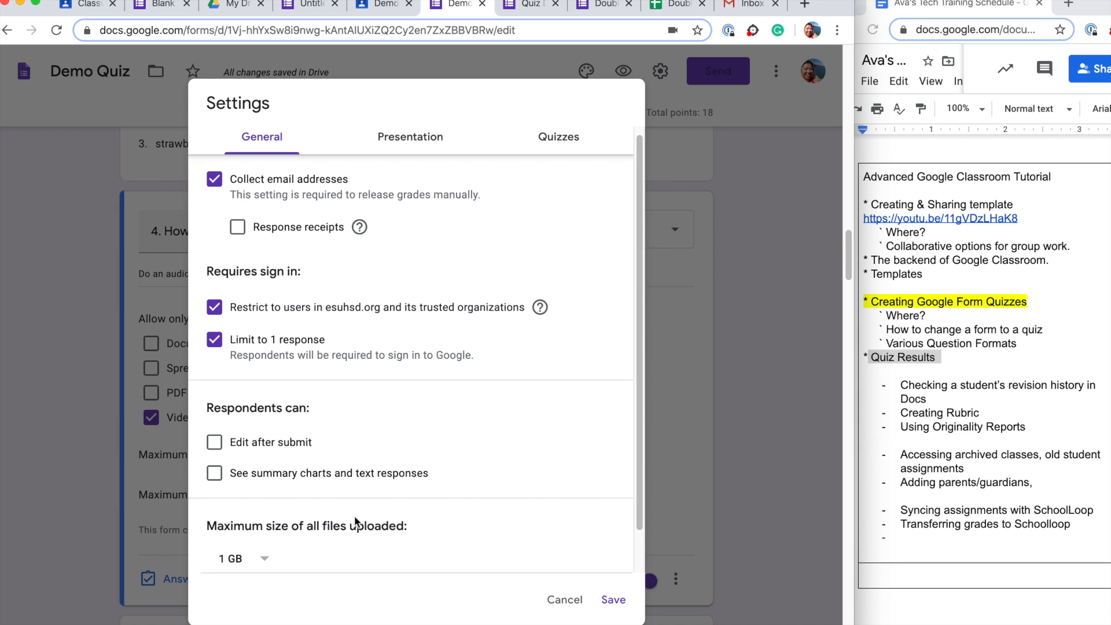
scroll(334, 492, down, 1)
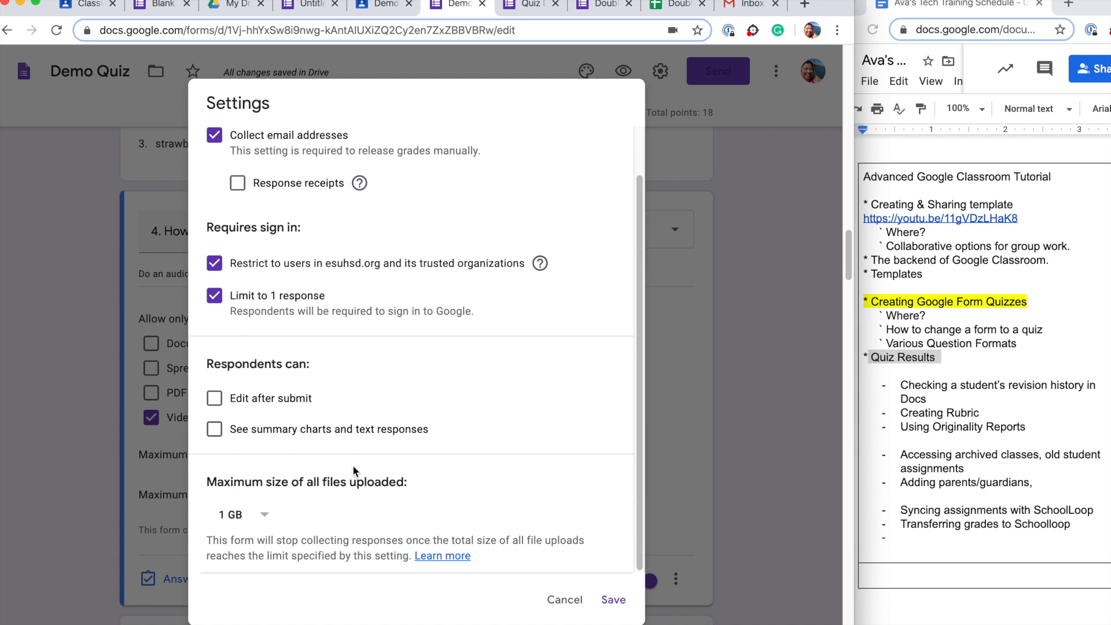
click(263, 516)
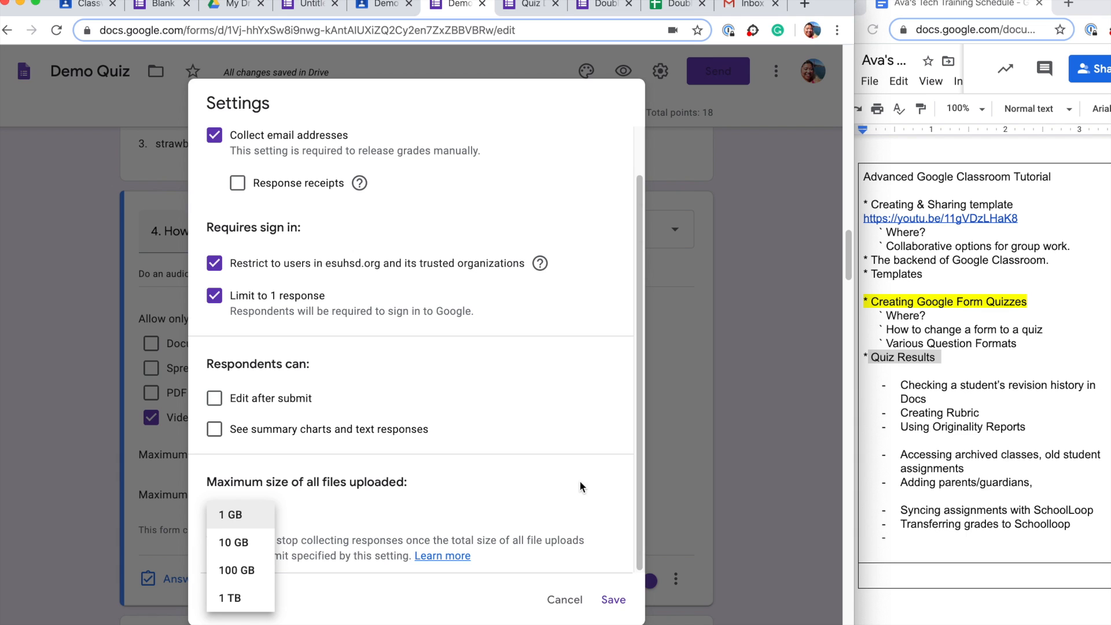
click(564, 599)
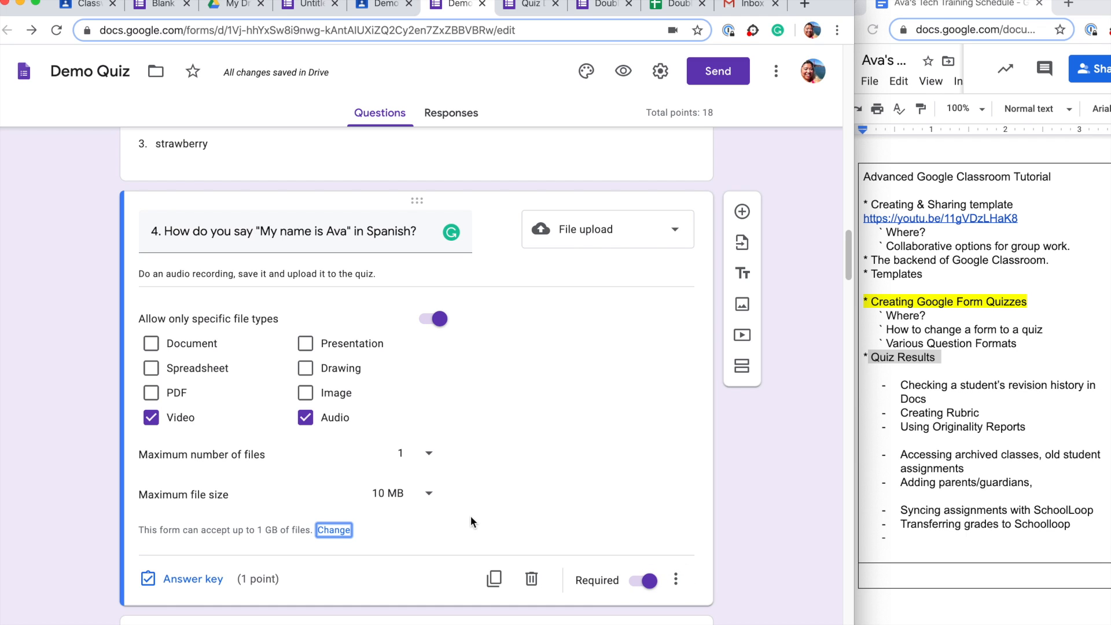
Step: Open question 4's answer key, set its points to 0 and back to 1, and review the feedback for all answers
click(196, 579)
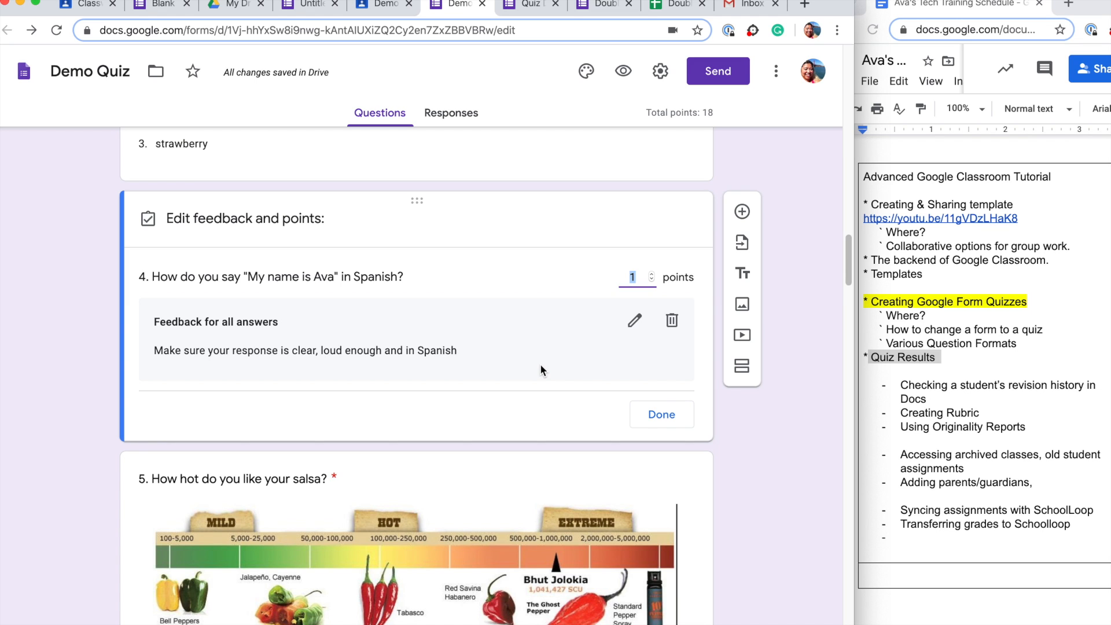
click(652, 282)
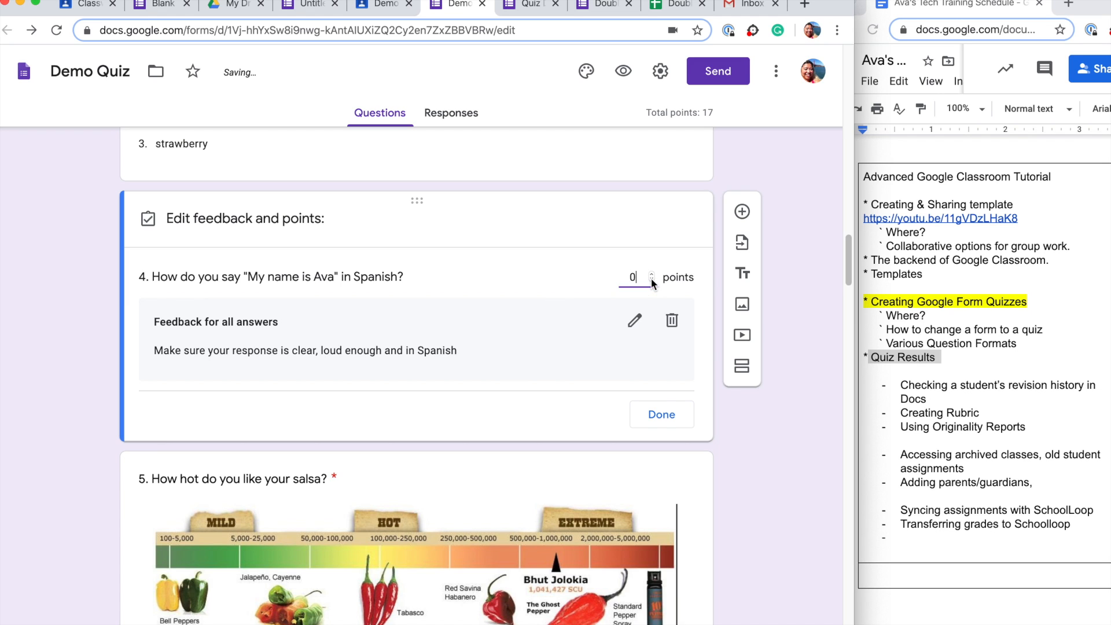
click(652, 276)
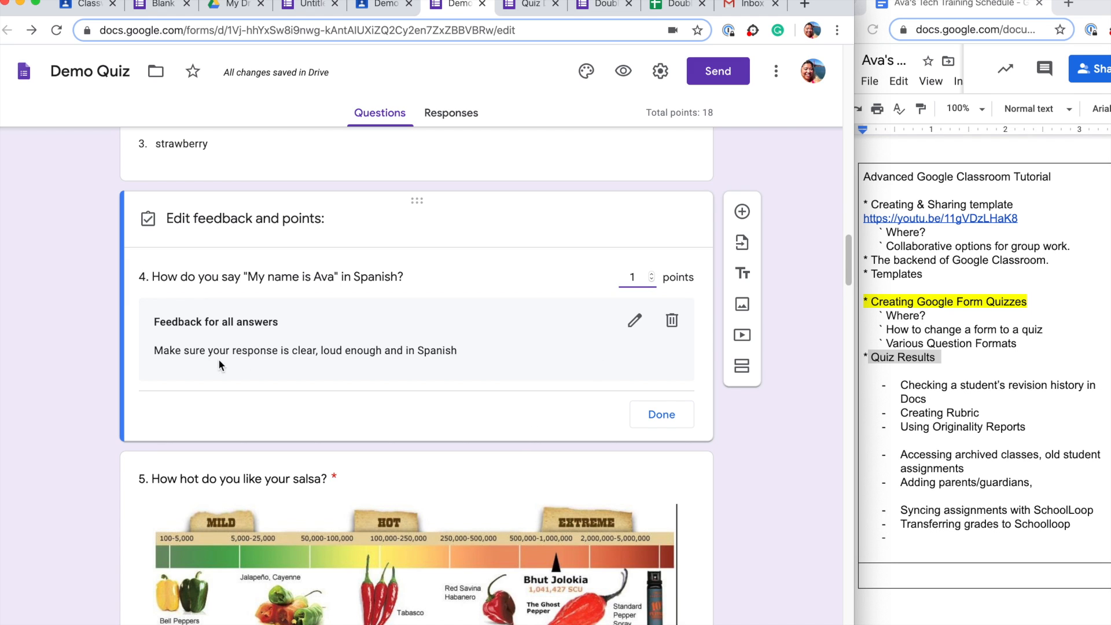
click(232, 327)
click(658, 416)
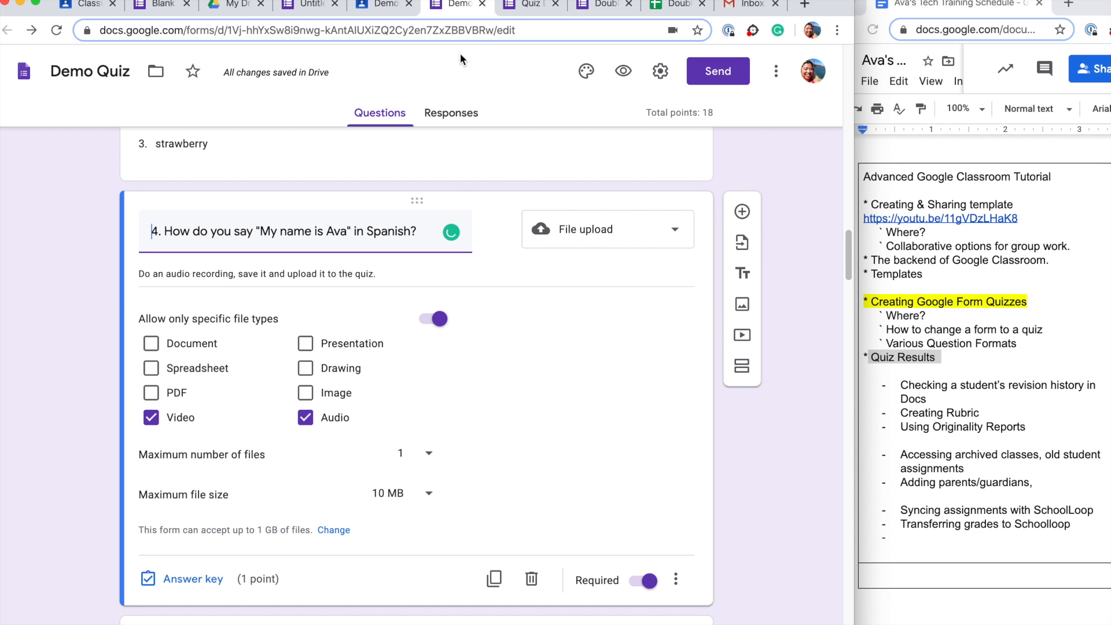
Step: Switch to the live quiz form, view question 4's file upload and My Drive options, and cancel without adding a file
click(517, 11)
scroll(455, 196, down, 4)
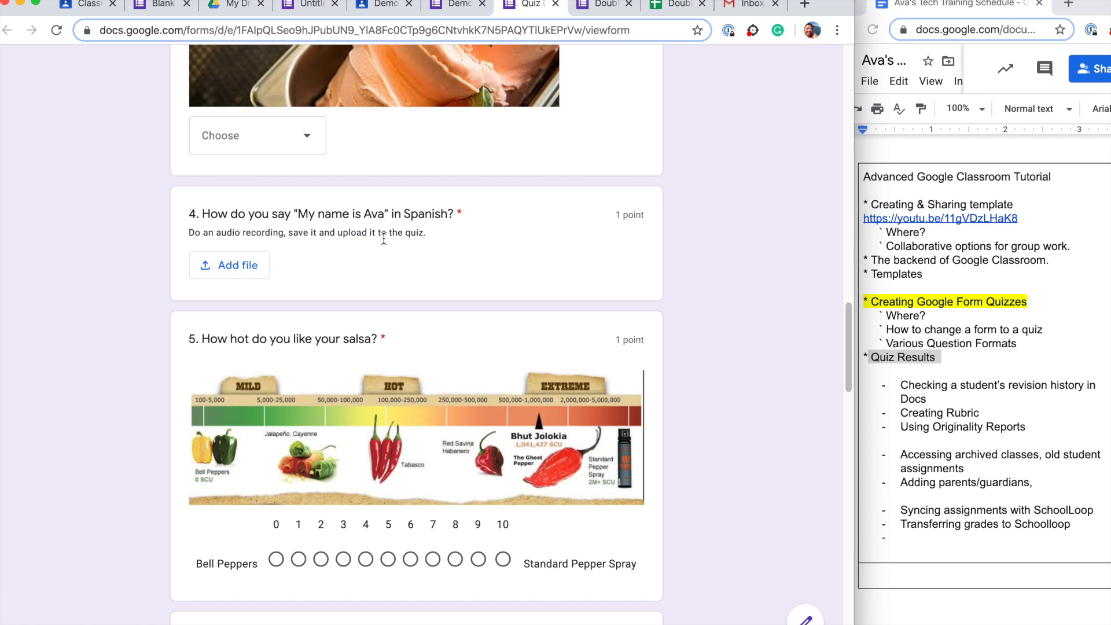
click(227, 274)
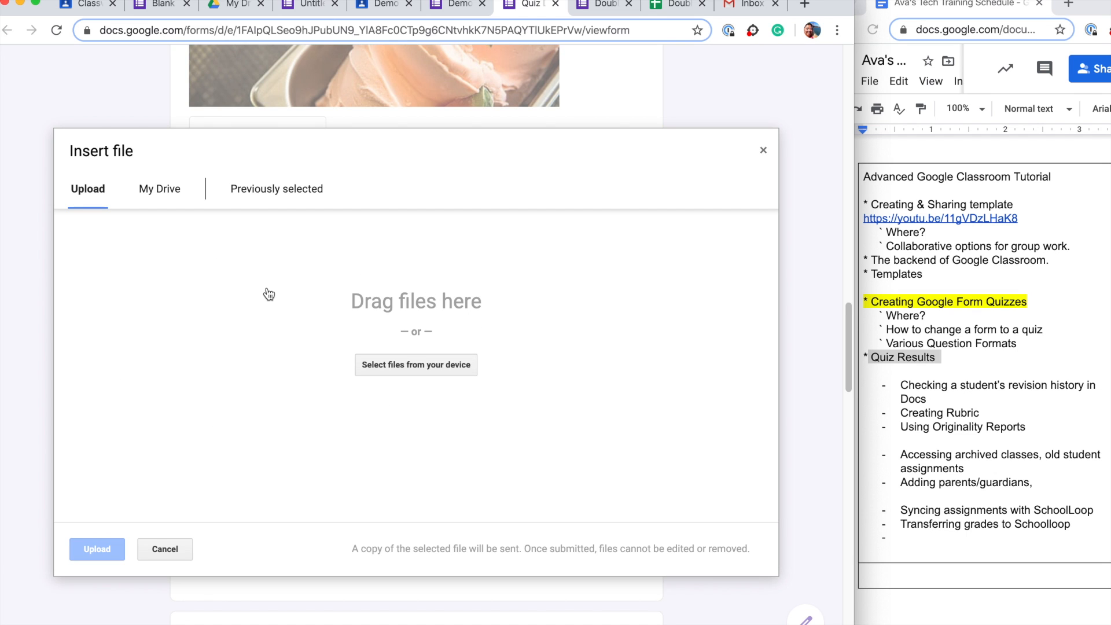
click(163, 189)
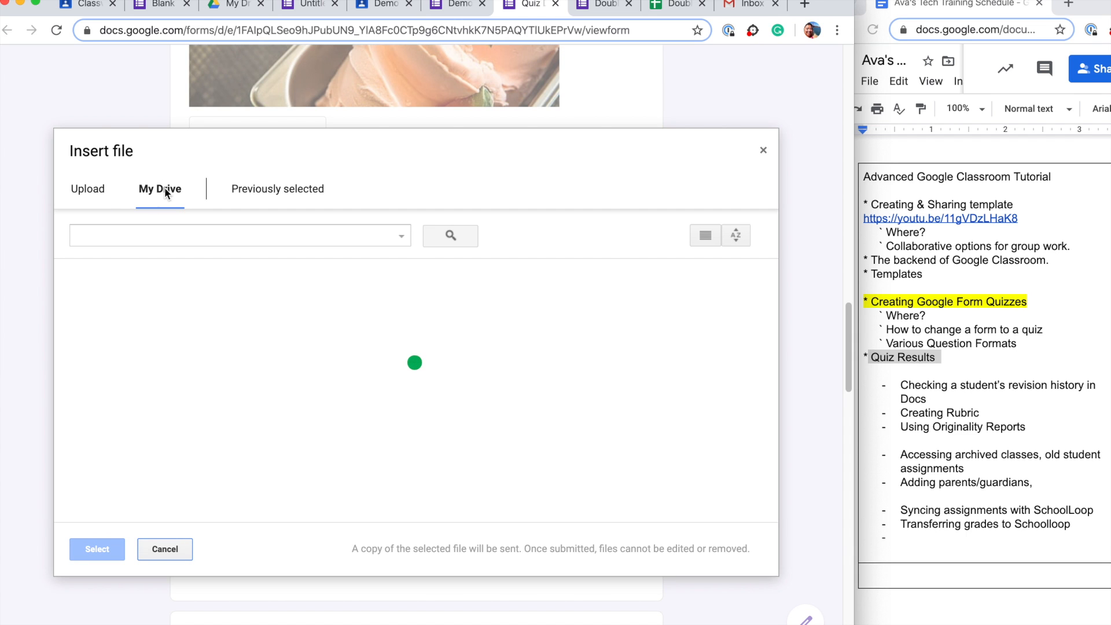
click(165, 550)
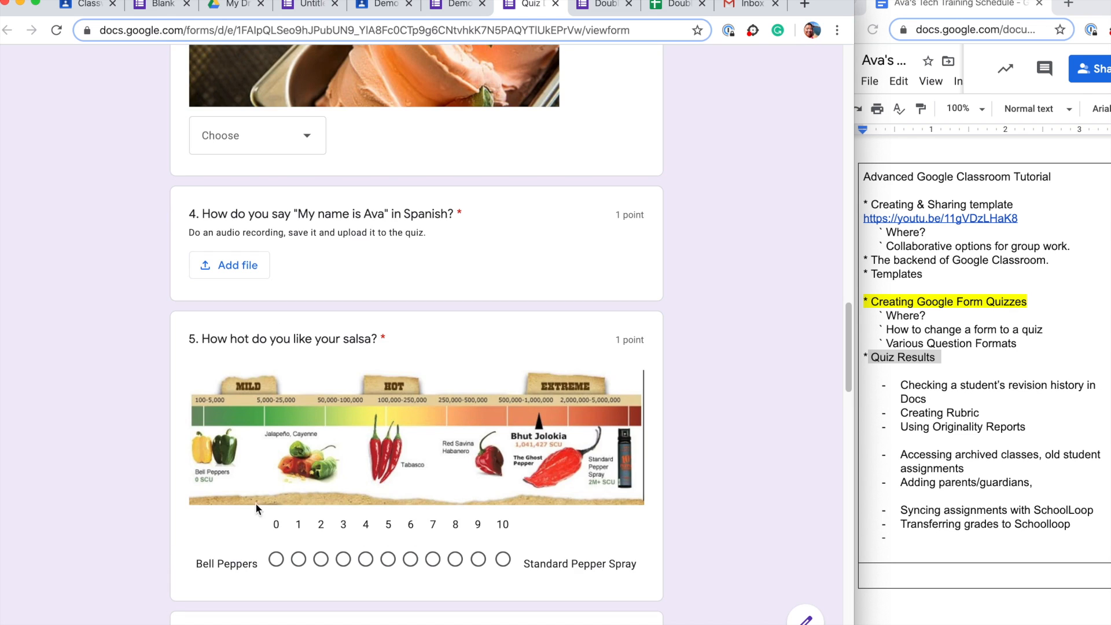
Step: Return to the Demo Quiz editor, open question 5 and view the question type choices, keeping Linear scale
click(449, 6)
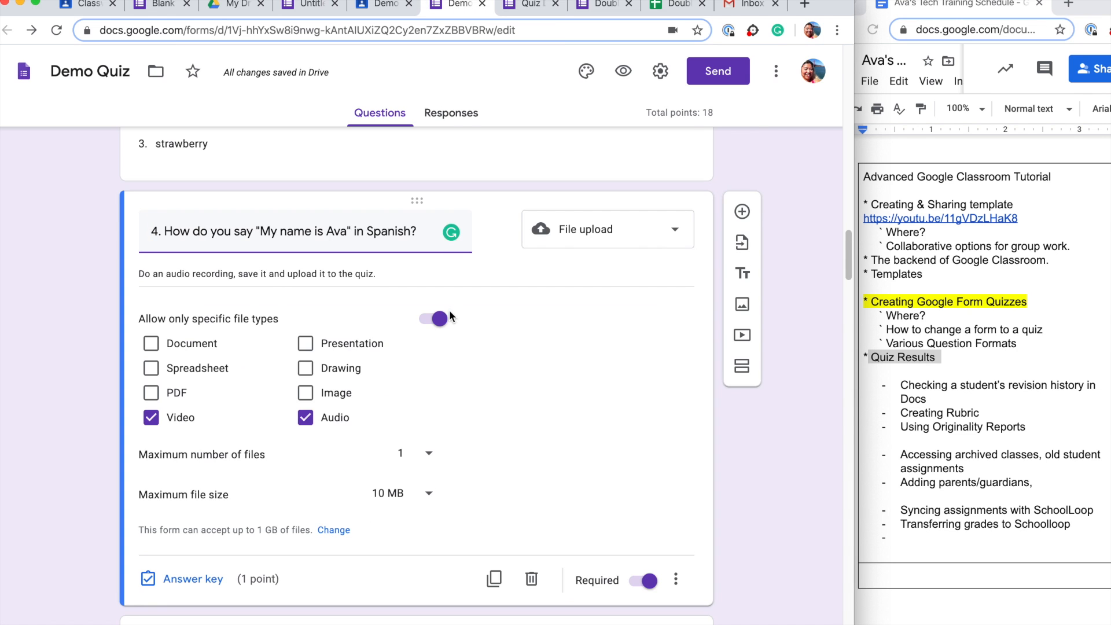
scroll(447, 314, down, 5)
scroll(446, 330, down, 4)
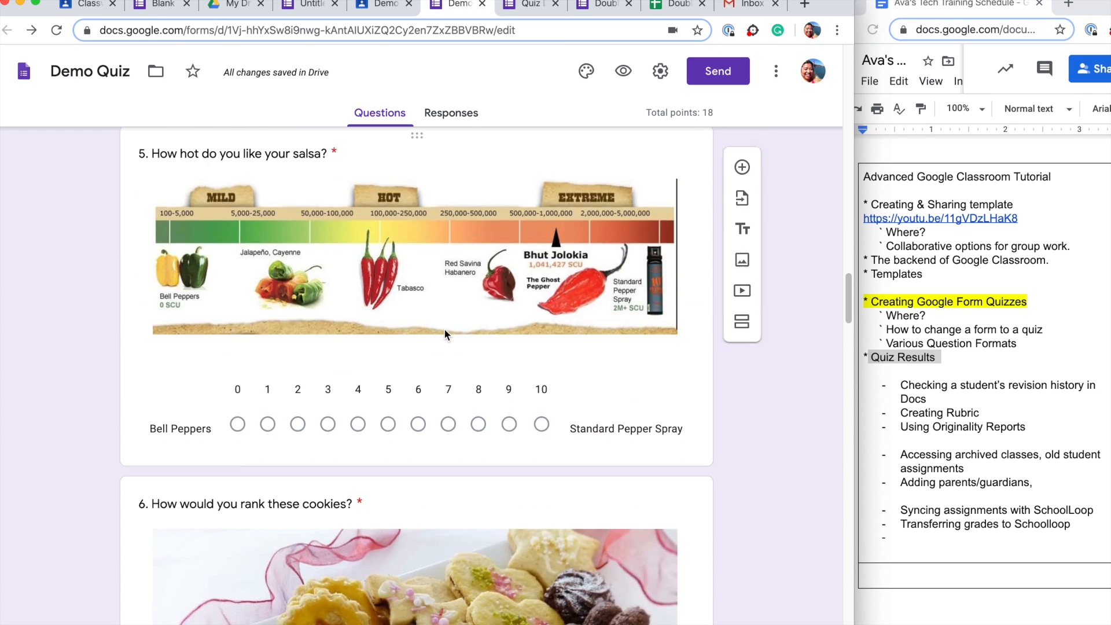
click(444, 324)
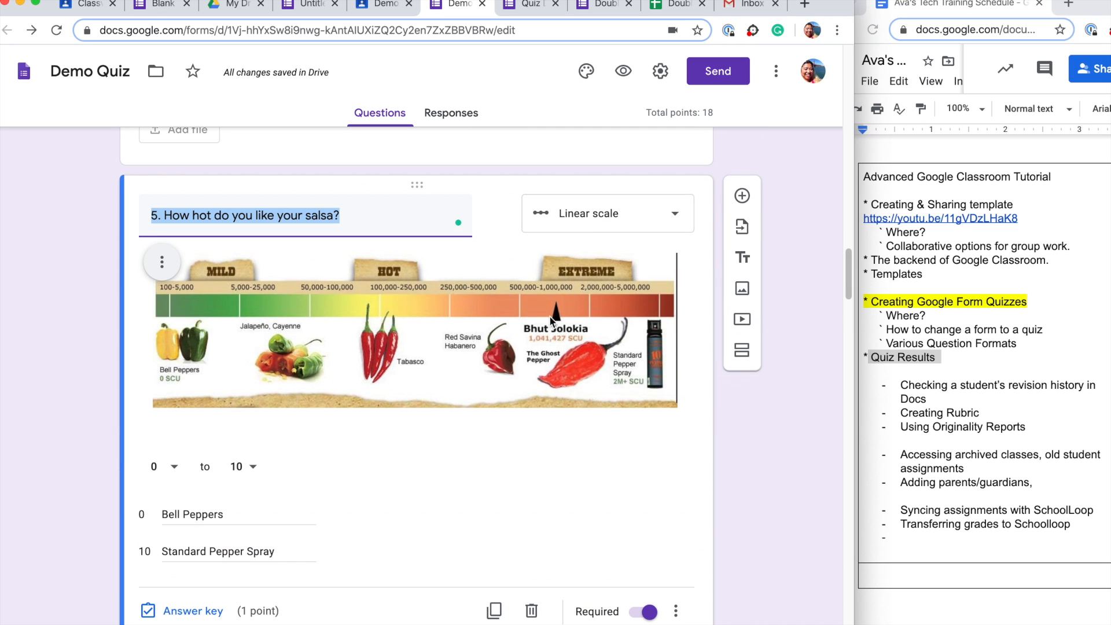
click(668, 222)
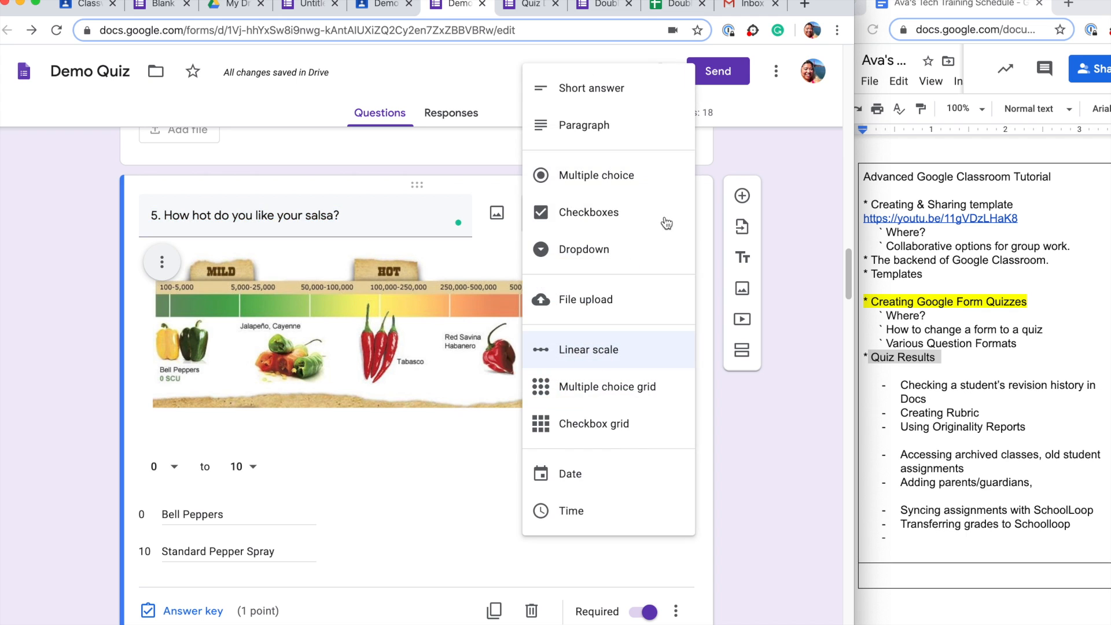
click(457, 252)
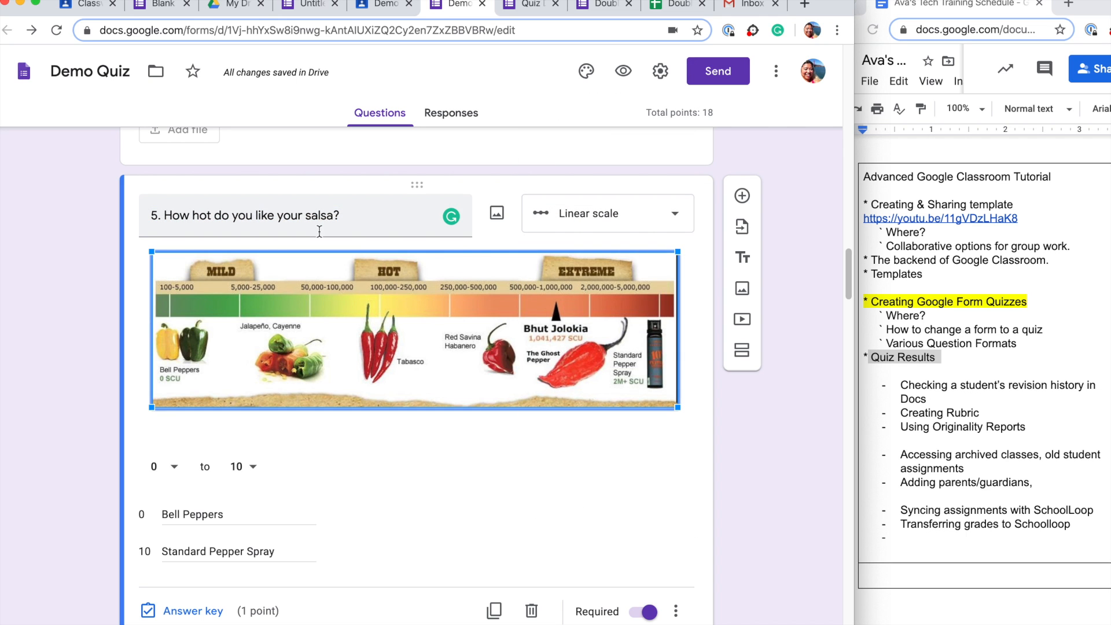
Step: Examine the lower and upper limit options of question 5's scale without changing them, and view the question outside editing mode
click(505, 453)
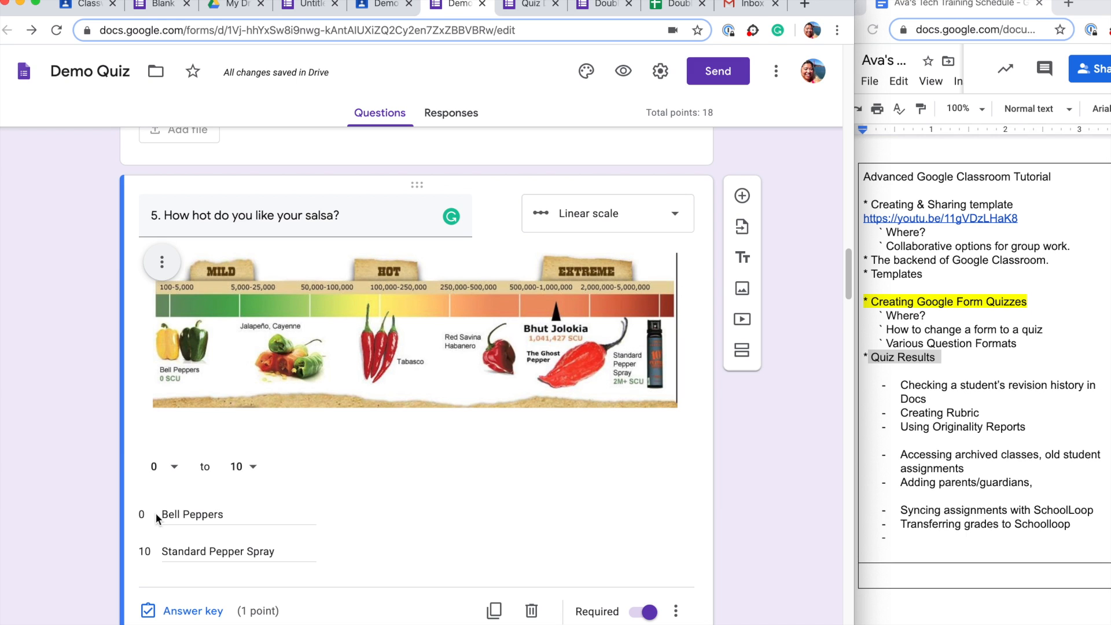
click(251, 471)
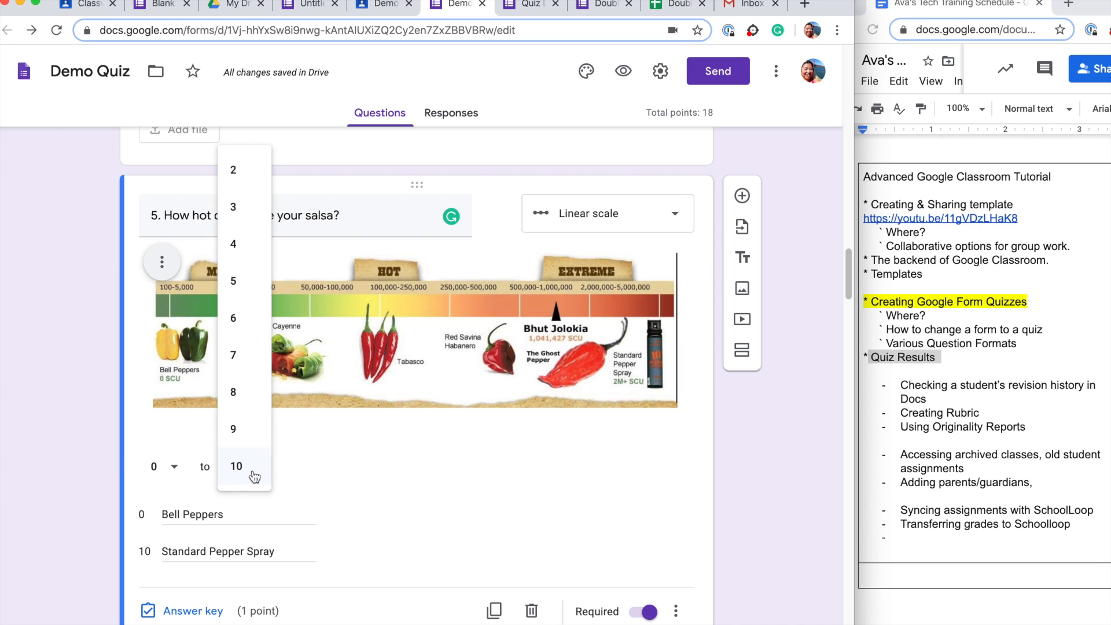
click(307, 466)
click(176, 468)
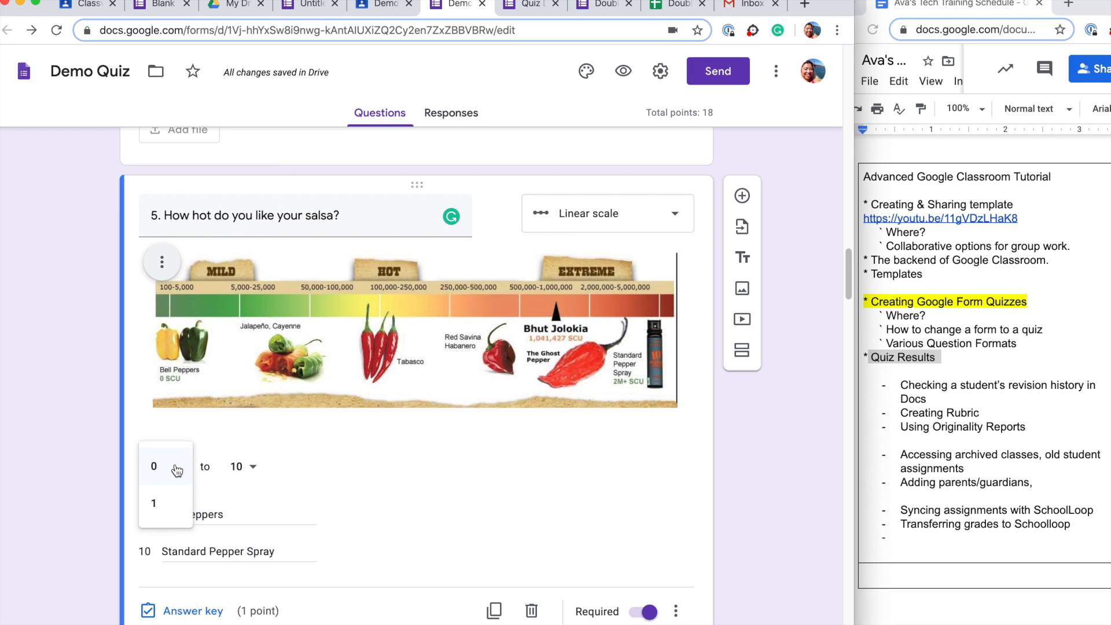
click(322, 486)
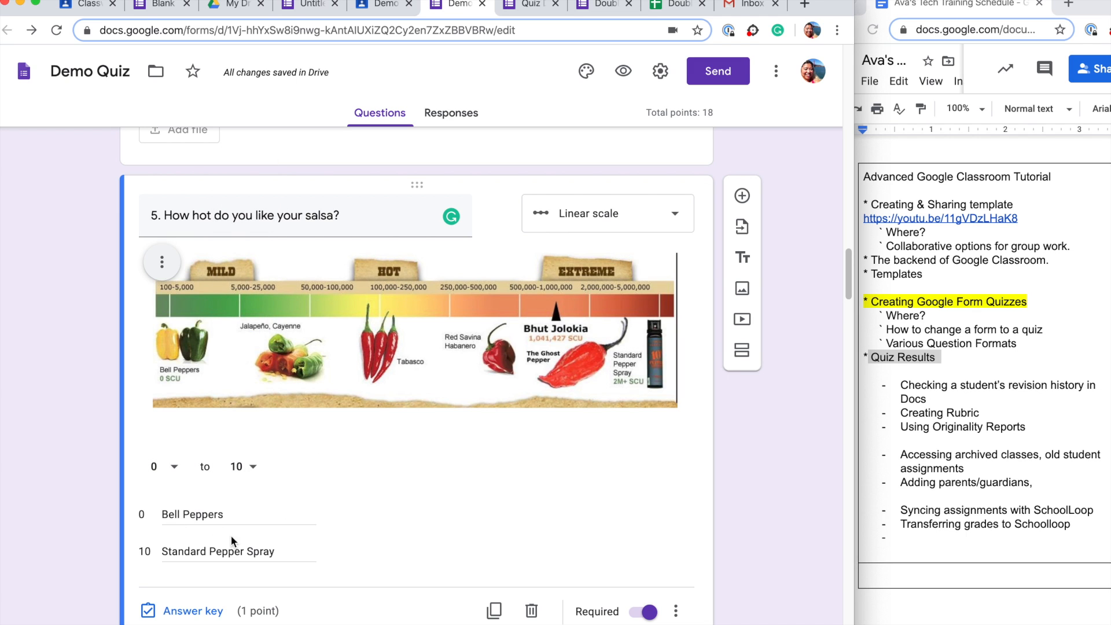
click(409, 155)
scroll(409, 309, down, 5)
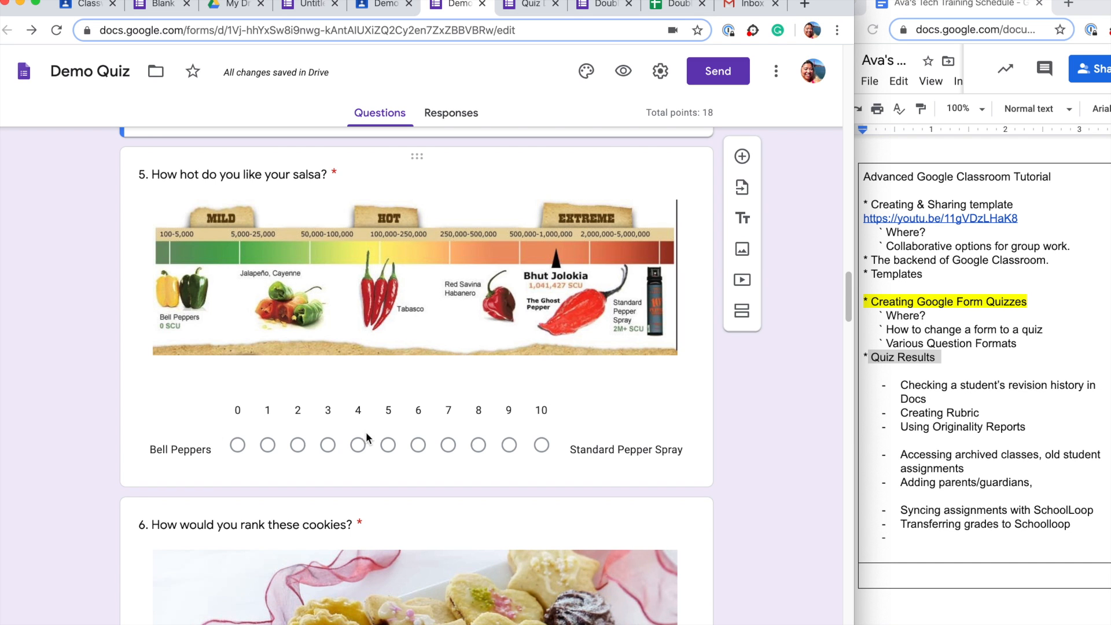
Step: Open question 6, view its question type choices while keeping Multiple choice grid, and examine the grid's rows and columns
scroll(534, 426, down, 5)
click(522, 426)
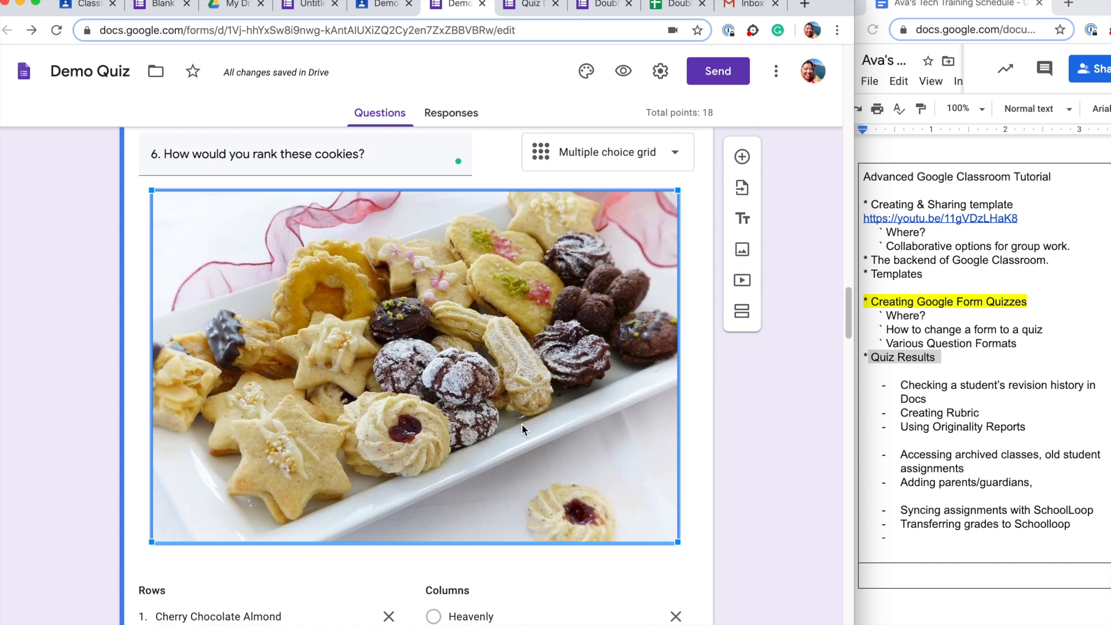
scroll(522, 422, up, 3)
click(583, 382)
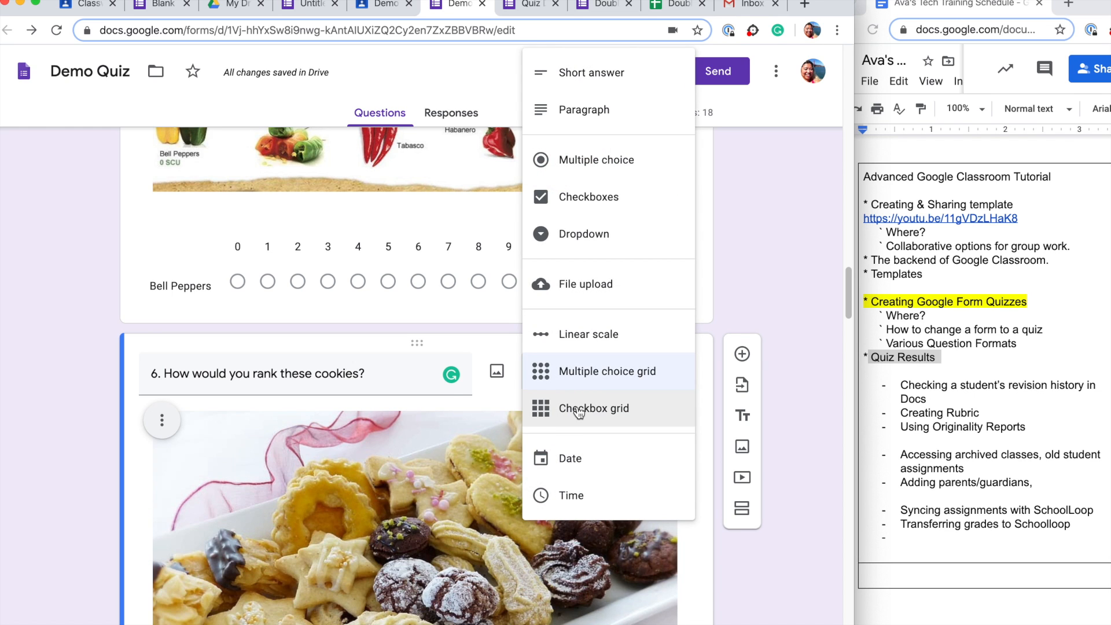
click(498, 394)
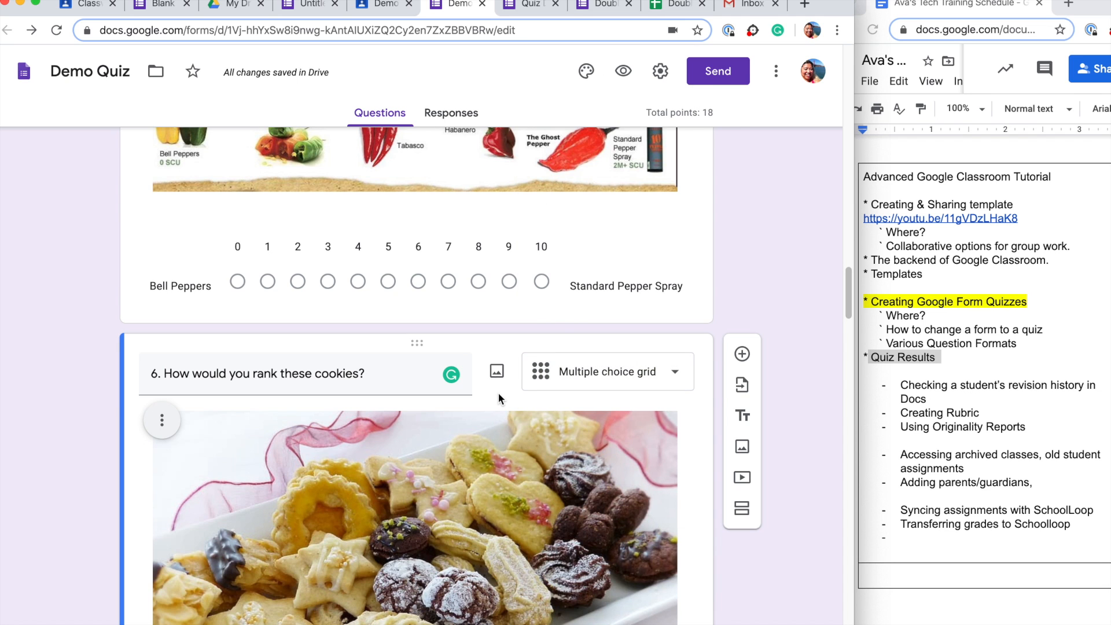
scroll(445, 419, down, 4)
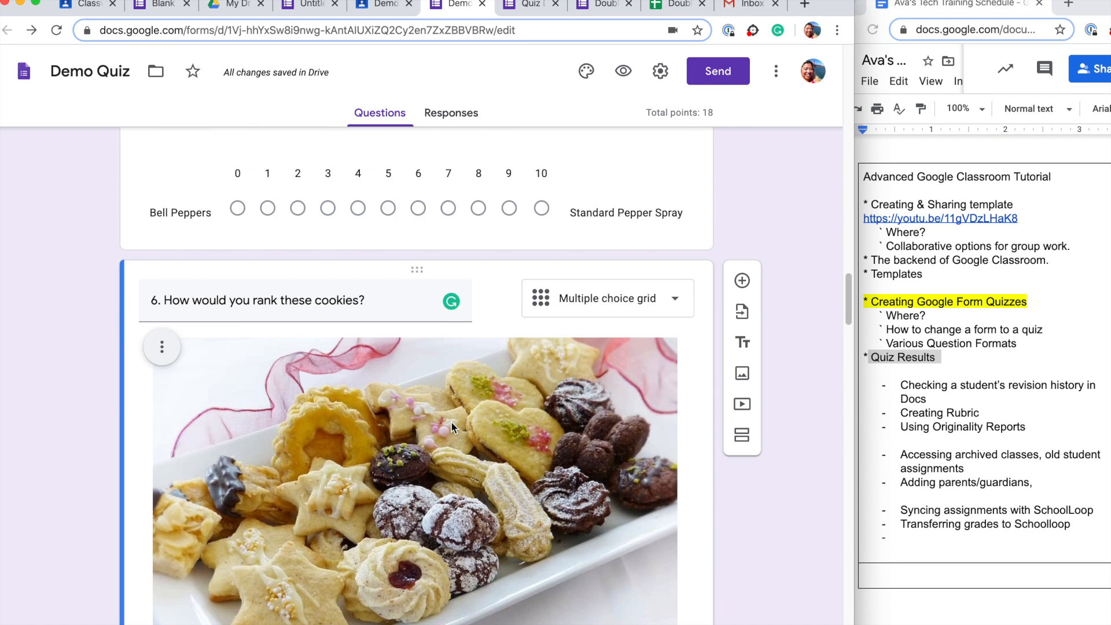
scroll(450, 423, down, 5)
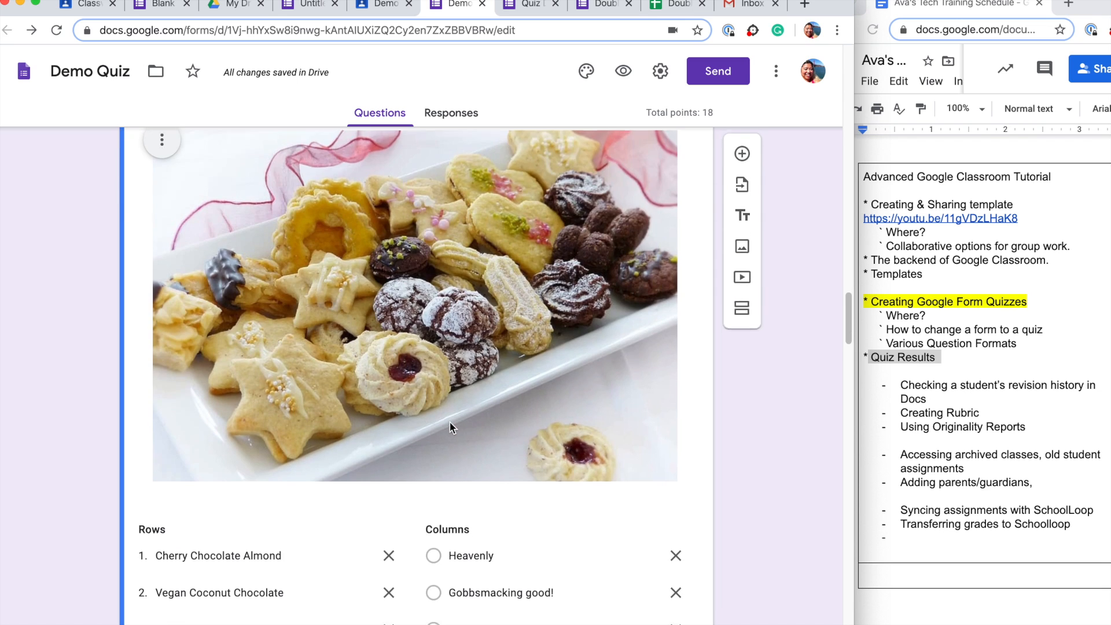
scroll(450, 423, down, 1)
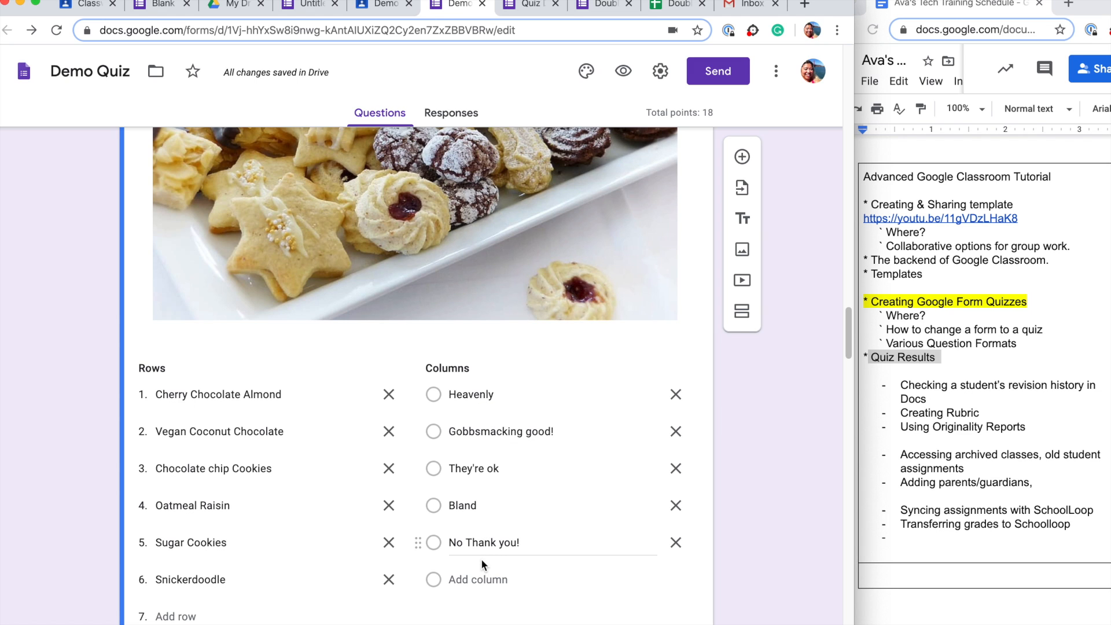
Step: Leave question 6's editing mode and compare its multiple choice grid with question 7's checkbox grid
scroll(481, 558, up, 7)
click(536, 294)
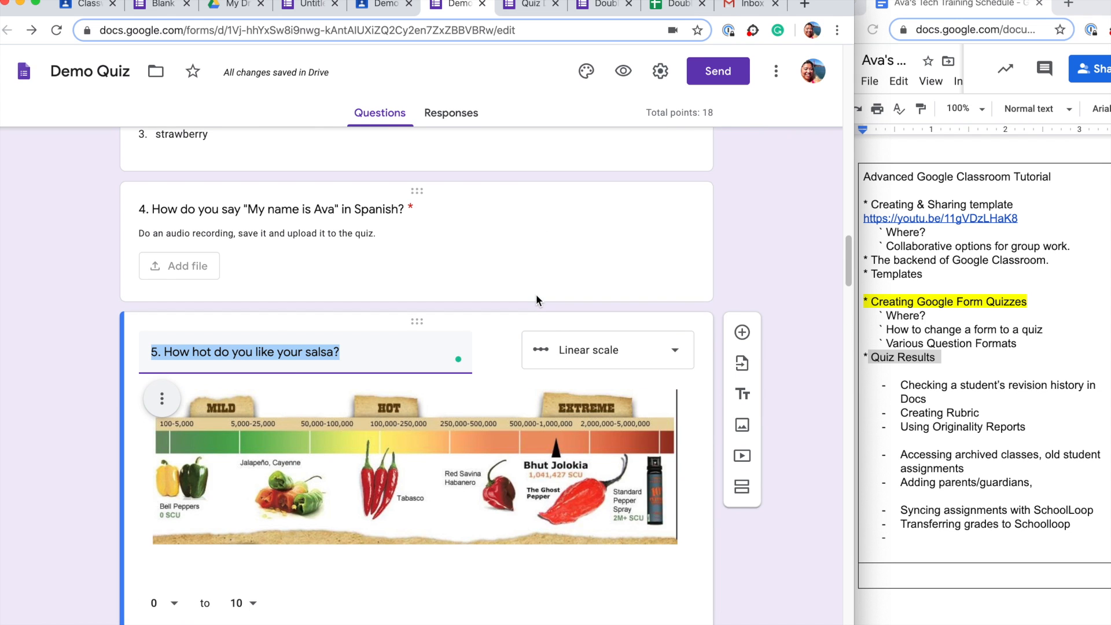
scroll(530, 426, down, 10)
scroll(530, 427, down, 7)
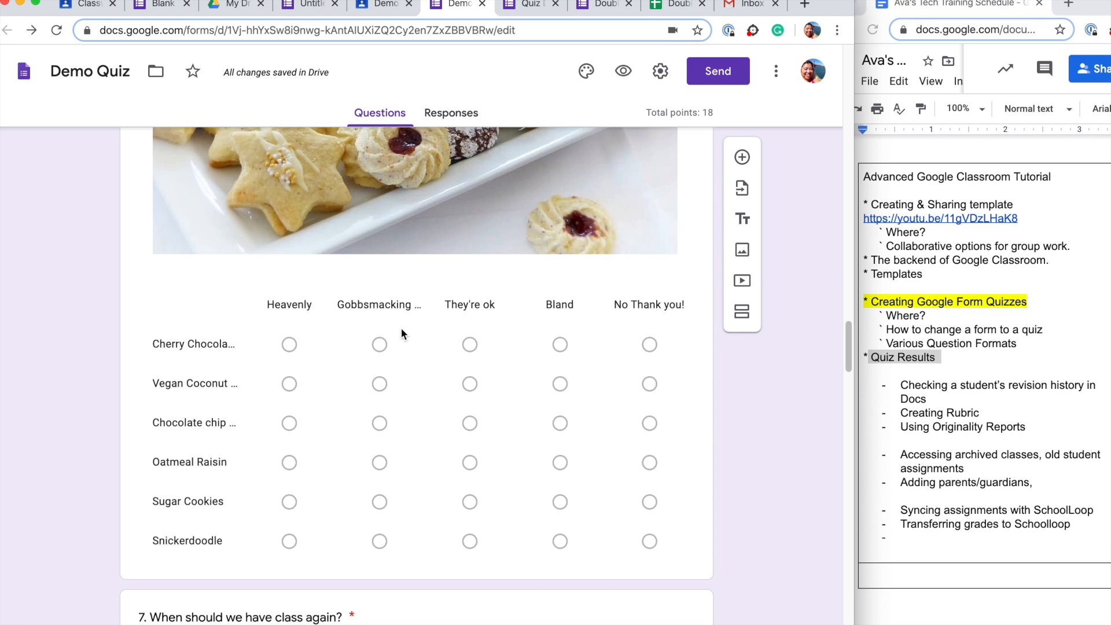
scroll(539, 392, down, 6)
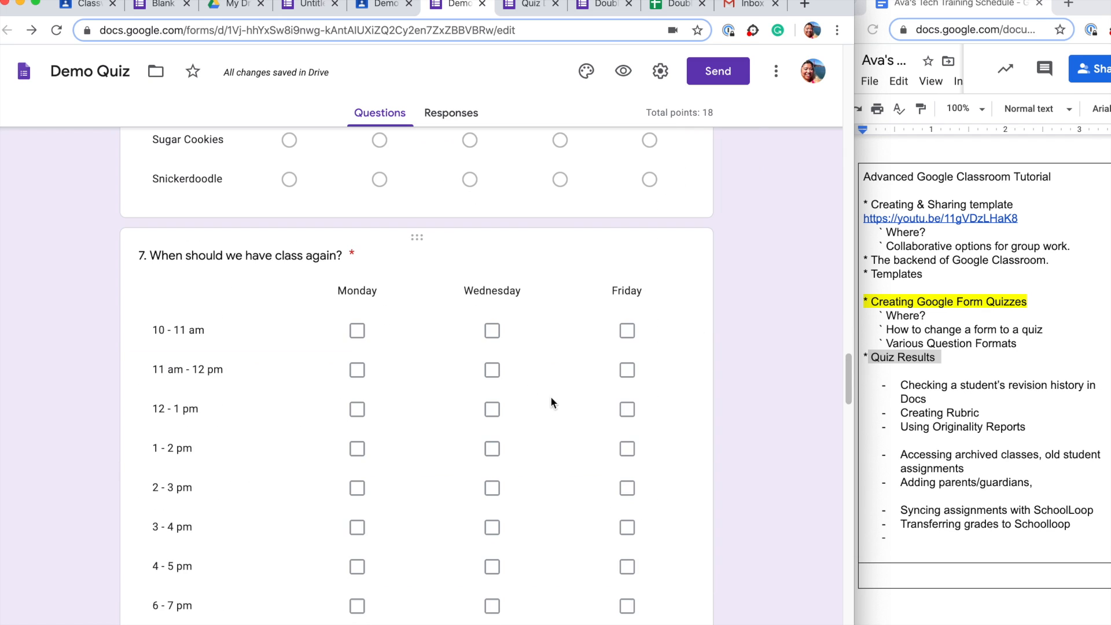
scroll(453, 379, down, 2)
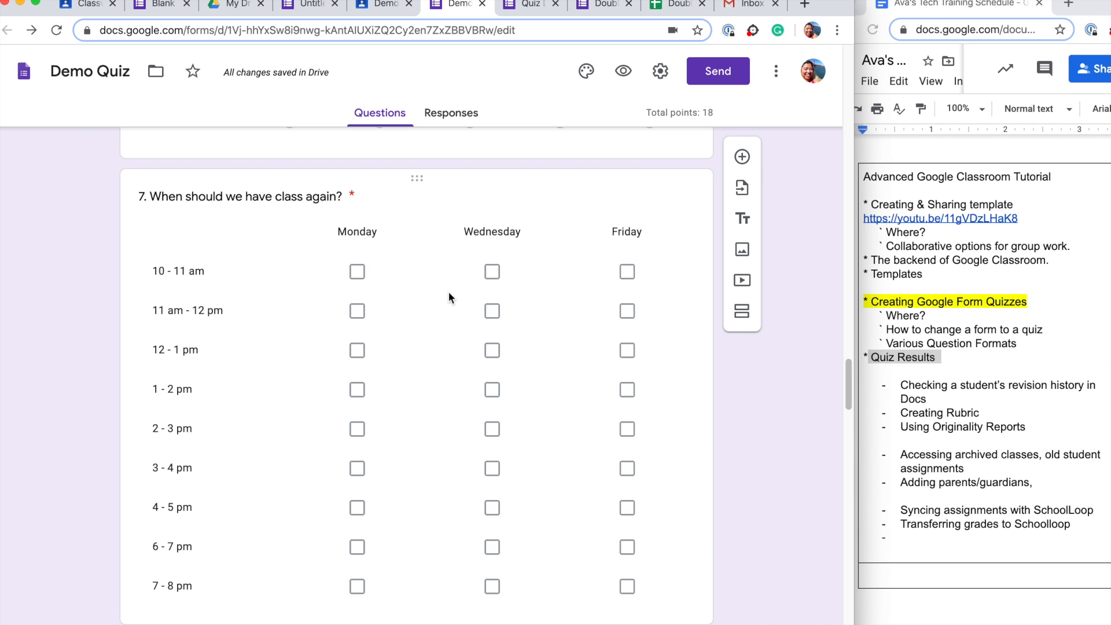
scroll(550, 377, up, 6)
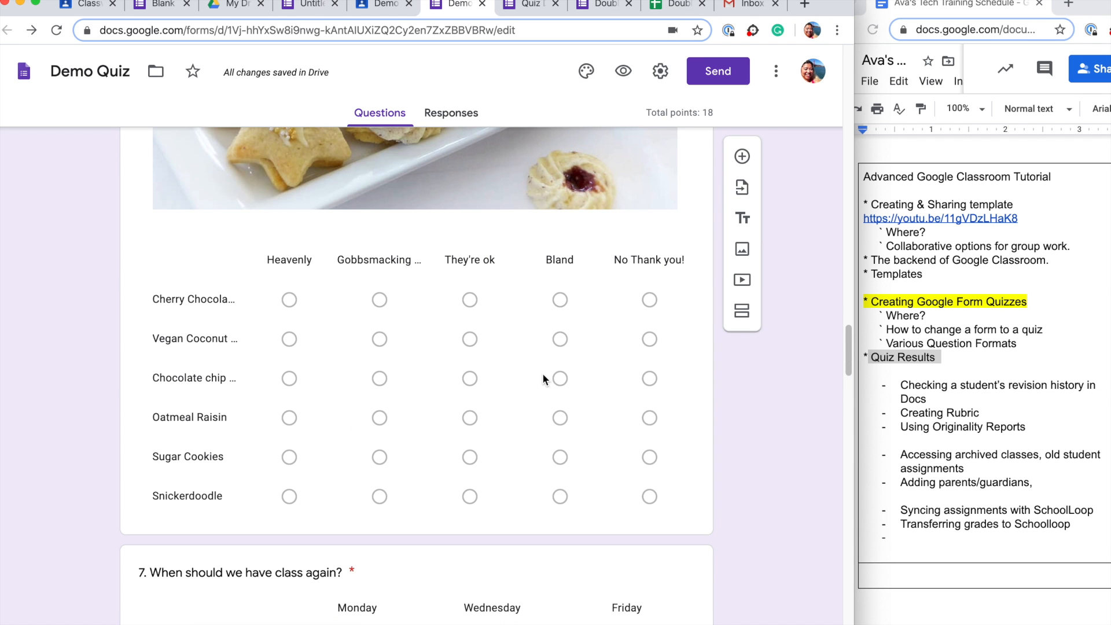
Step: Open question 6's multiple choice grid for editing and turn off the required response in each row
click(485, 426)
scroll(502, 421, down, 9)
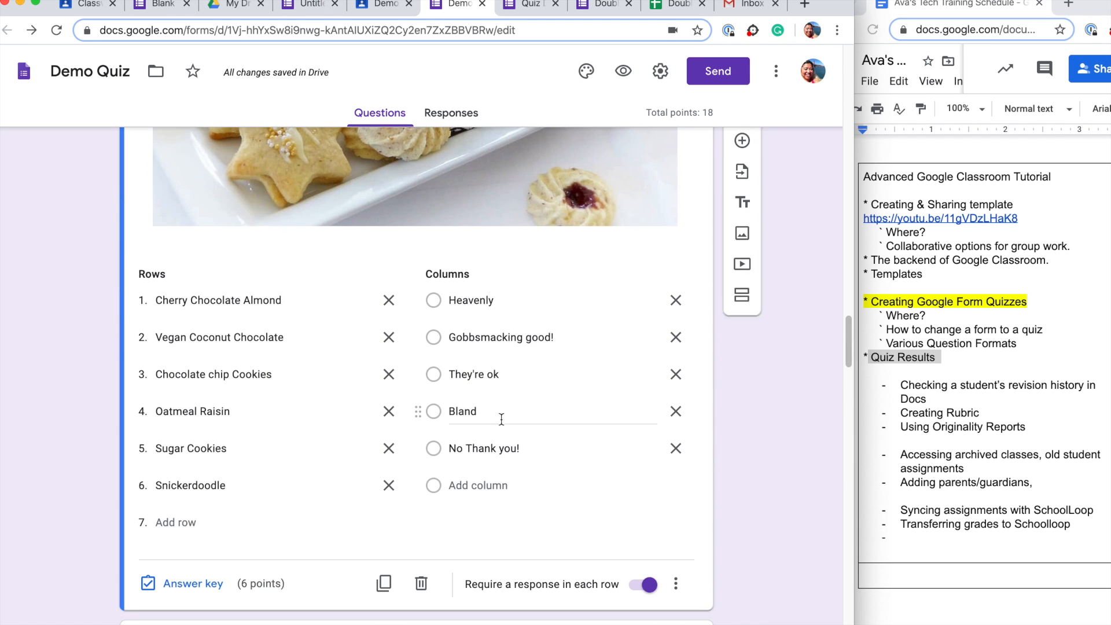
click(635, 590)
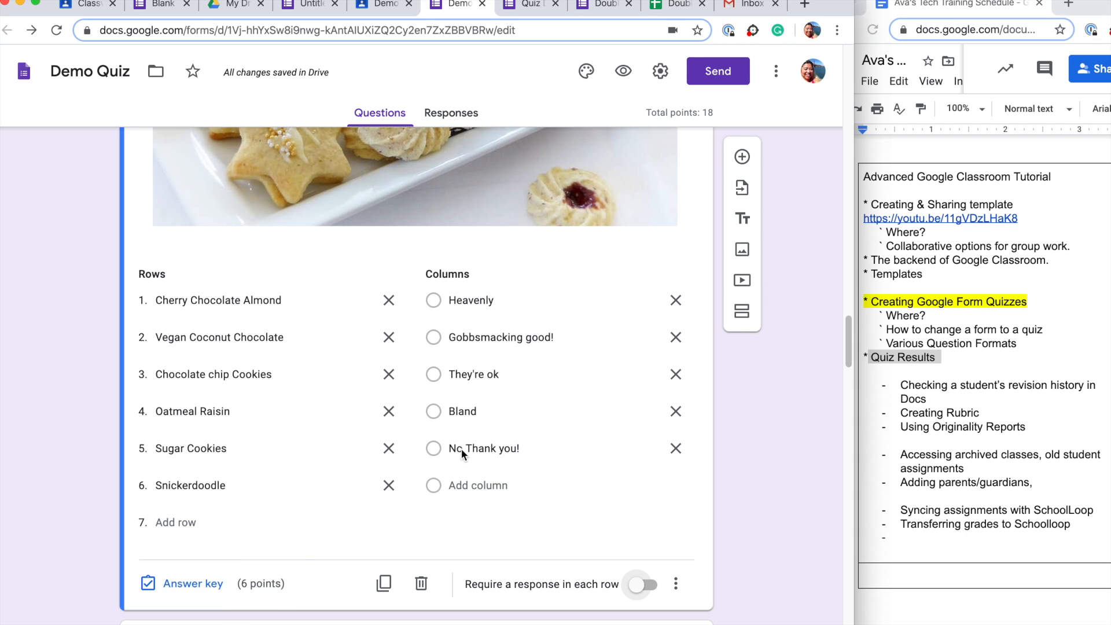
Step: Open question 7's checkbox grid about the class schedule for editing and bring up its answer key
scroll(418, 440, down, 2)
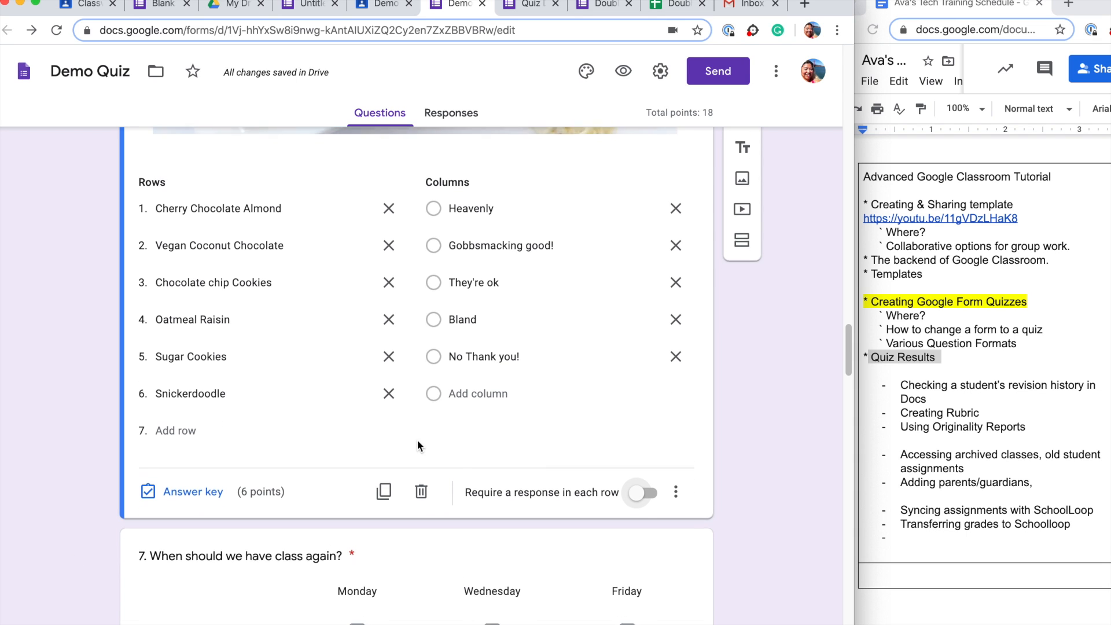
scroll(418, 442, down, 1)
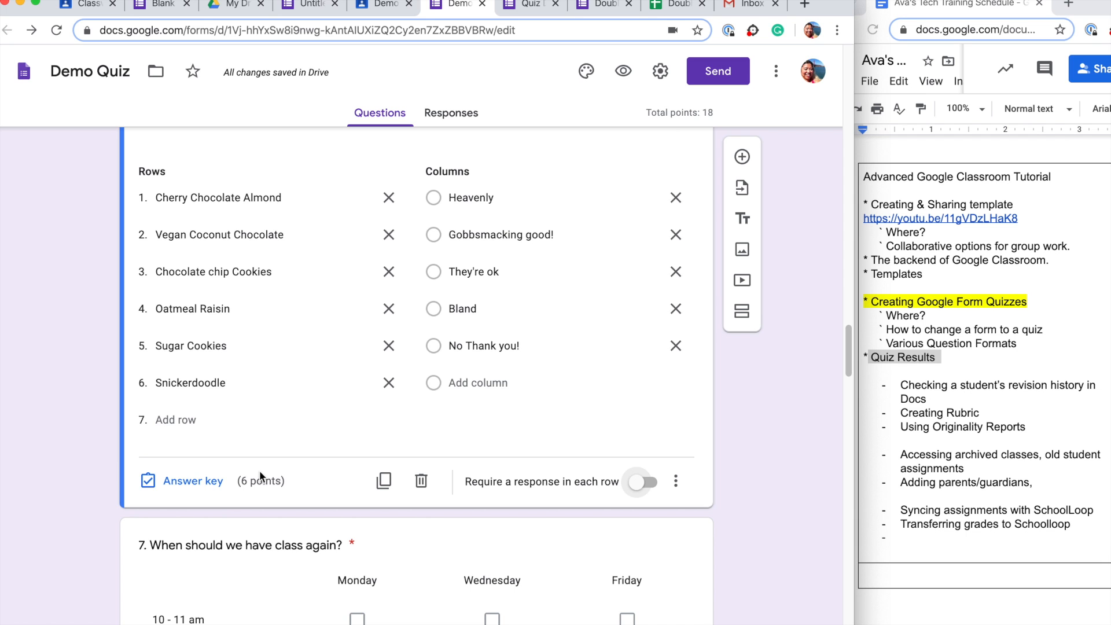
scroll(259, 470, down, 6)
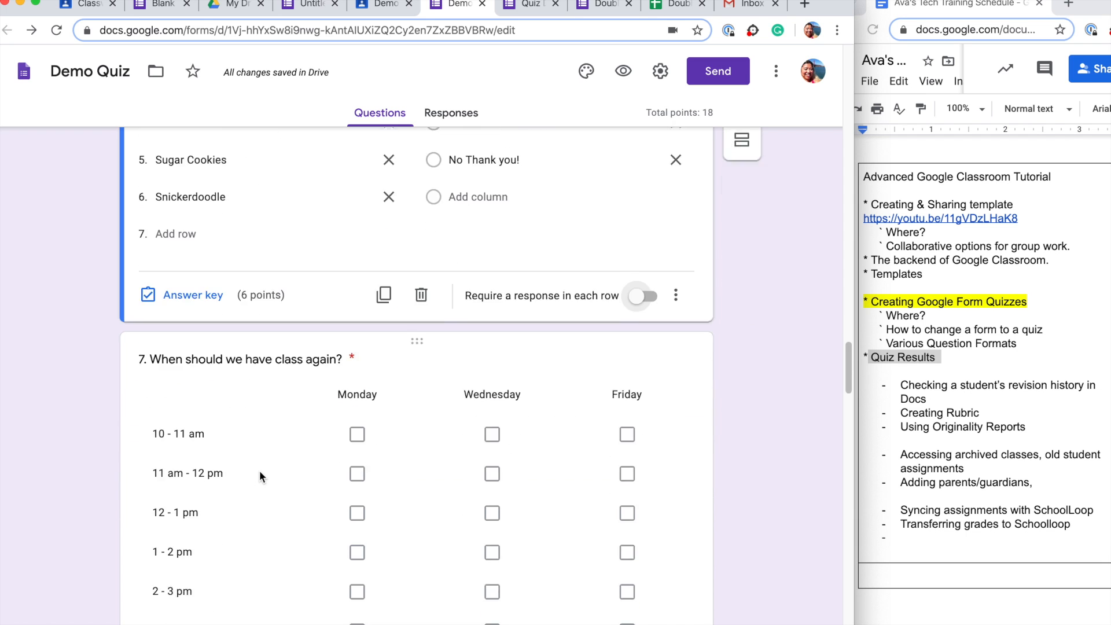
scroll(260, 470, down, 1)
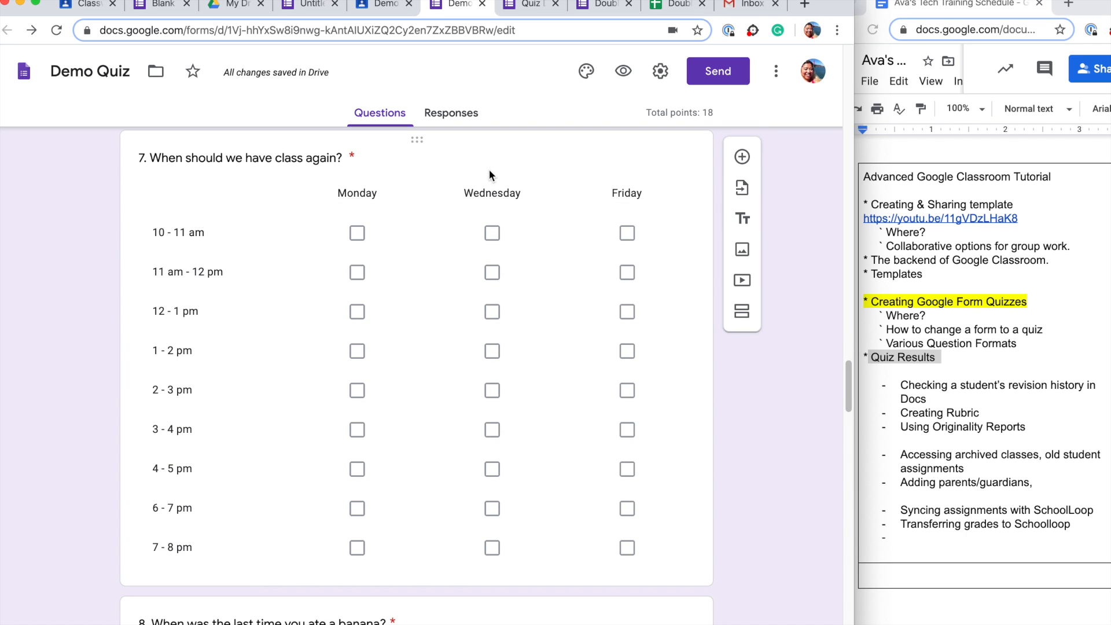
click(457, 172)
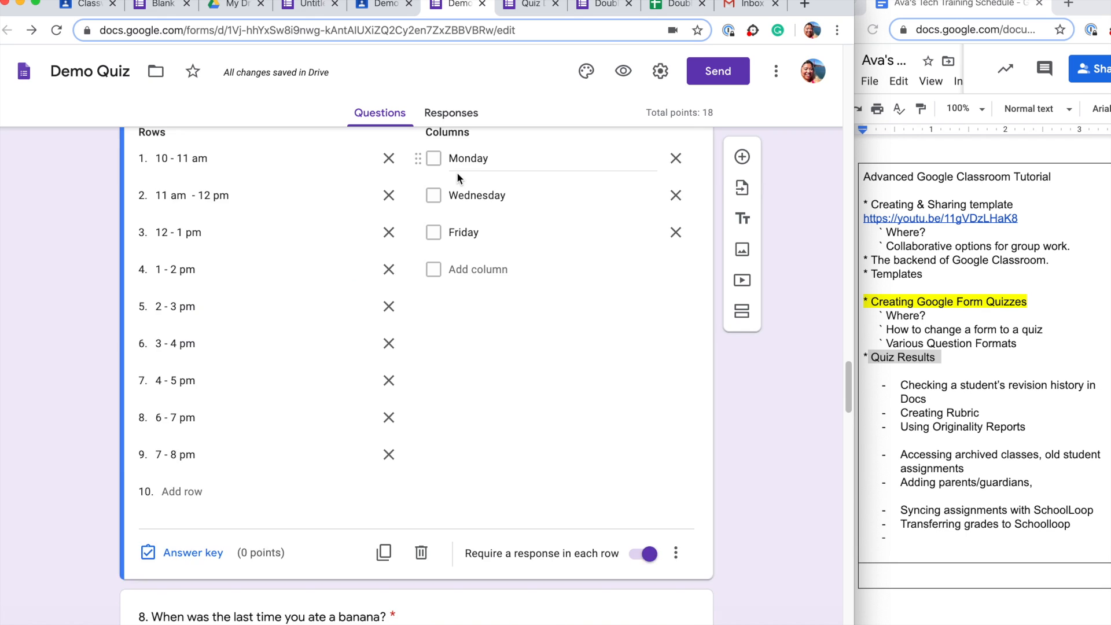
click(210, 617)
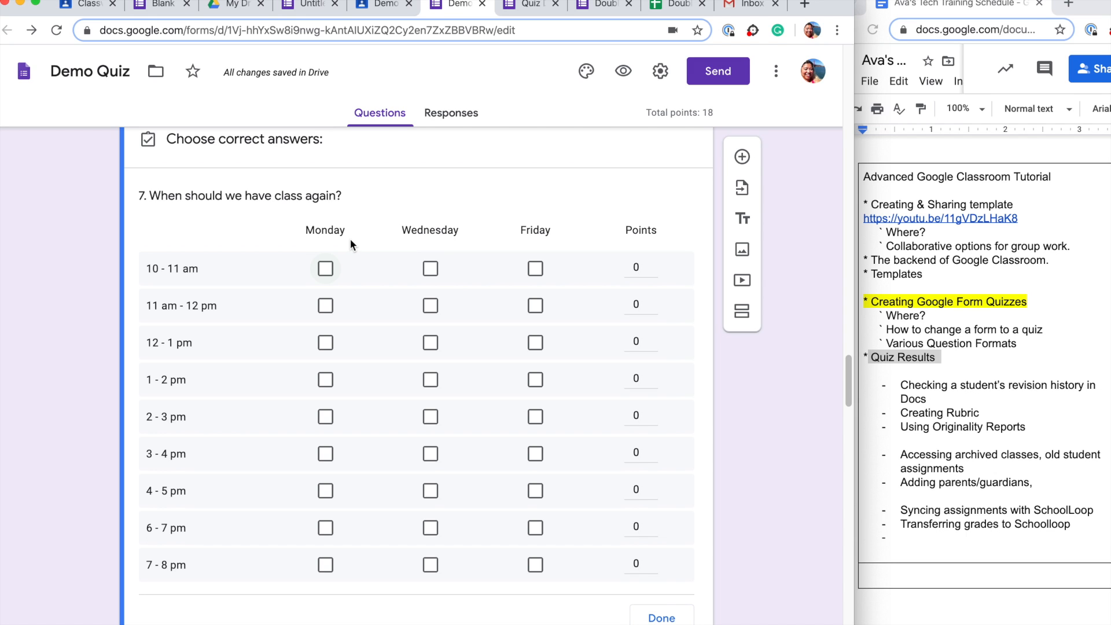
Step: In question 7's answer key, mark Wednesday correct for 10 - 11 am worth 1 point and Monday for 12 - 1 pm worth 2 points
click(432, 269)
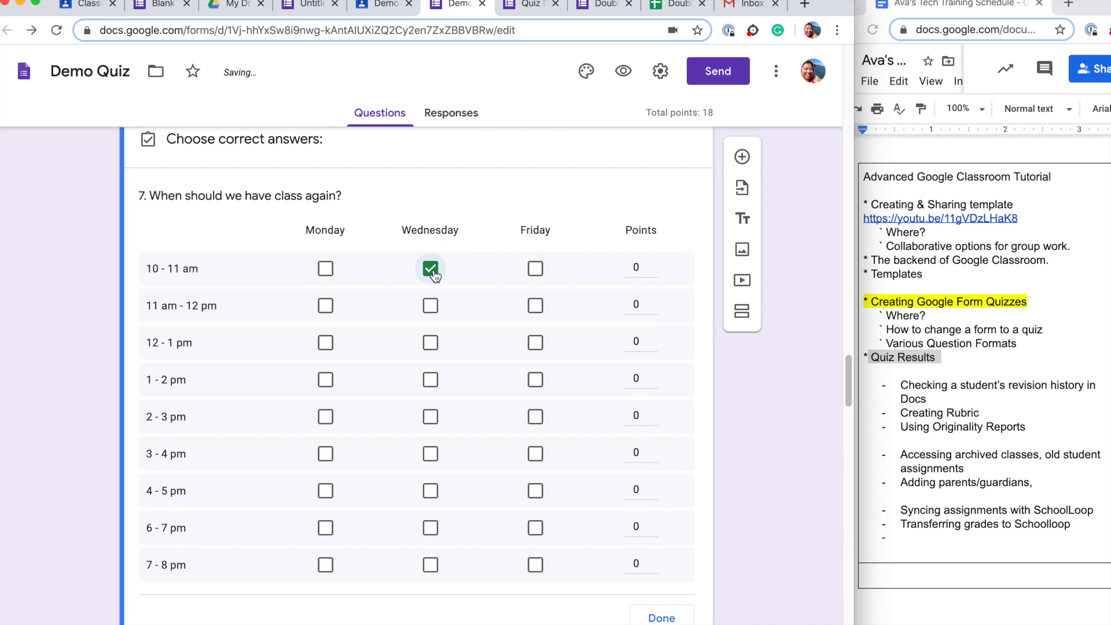
click(654, 265)
click(326, 342)
click(653, 339)
click(653, 339)
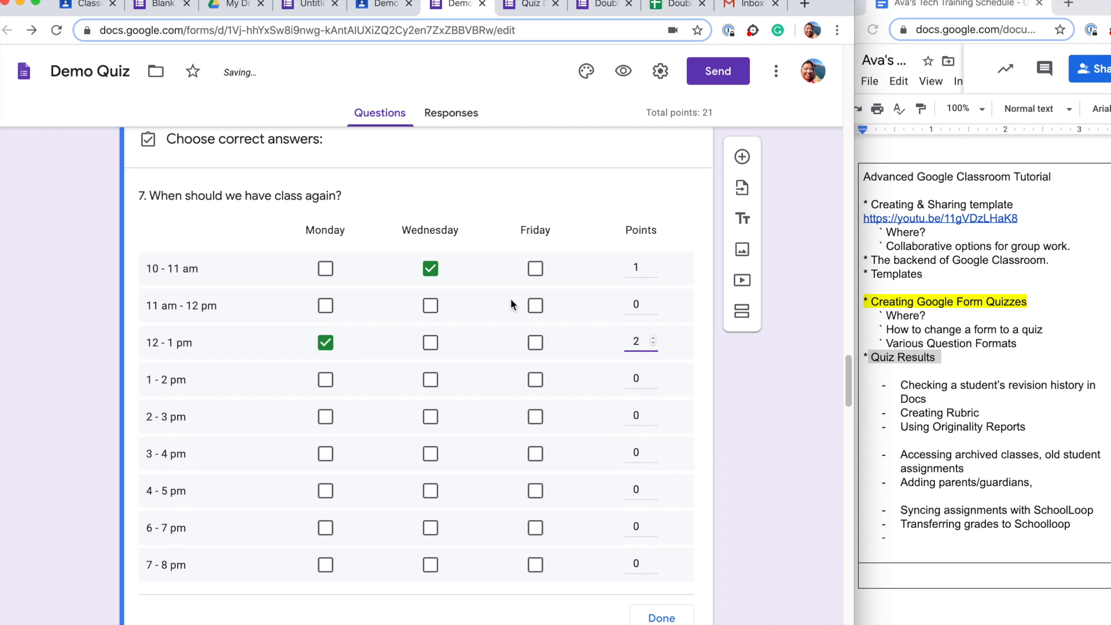
Step: Mark Friday correct for 11 am - 12 pm with 0 points, and both Wednesday and Friday correct for 2 - 3 pm
click(534, 305)
click(653, 301)
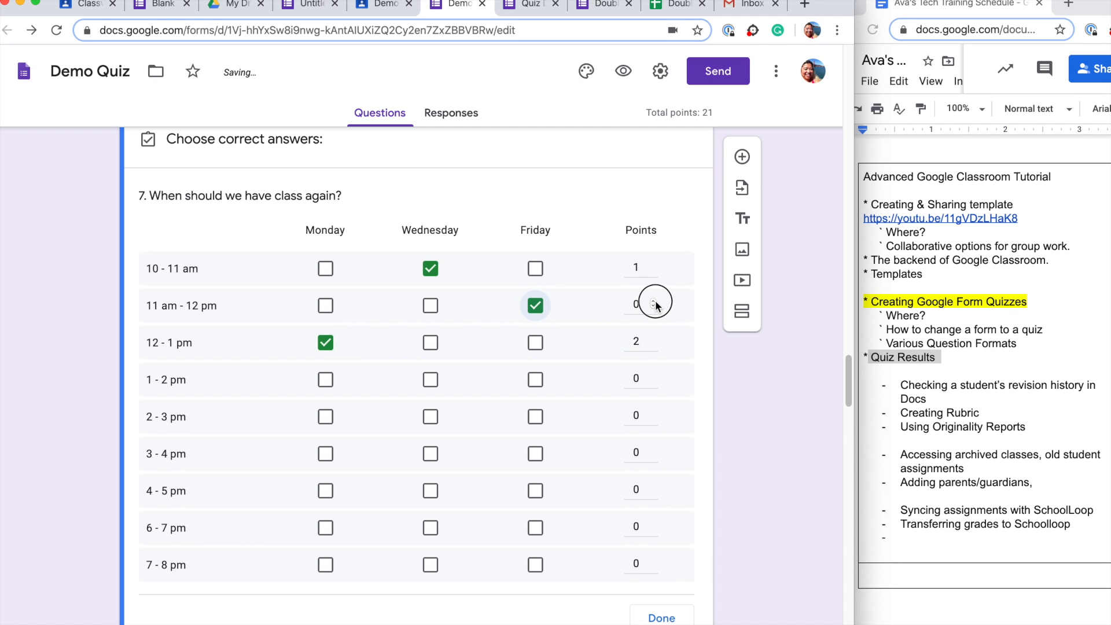
click(652, 307)
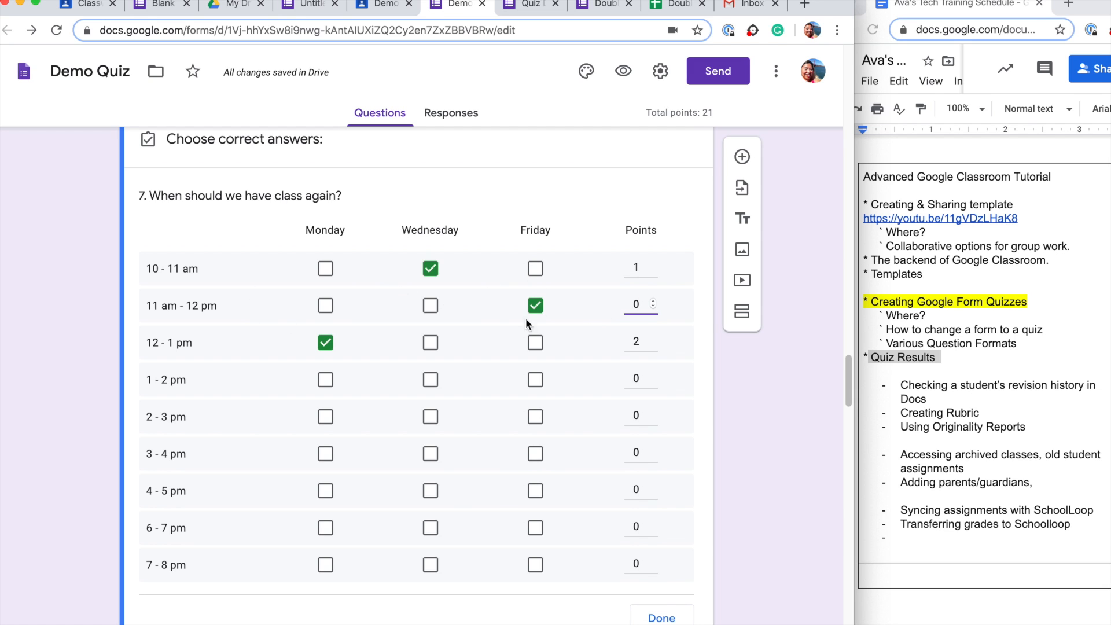
click(430, 417)
click(535, 418)
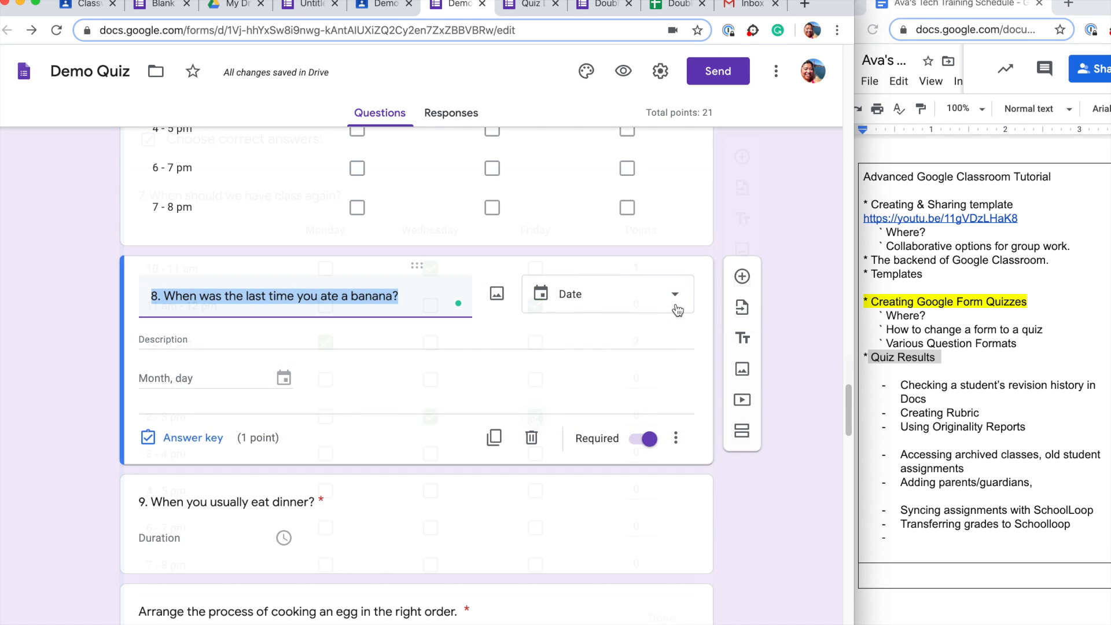
Step: Keep question 8, about last eating a banana, as a Date question and include both time and year in its answer
click(677, 308)
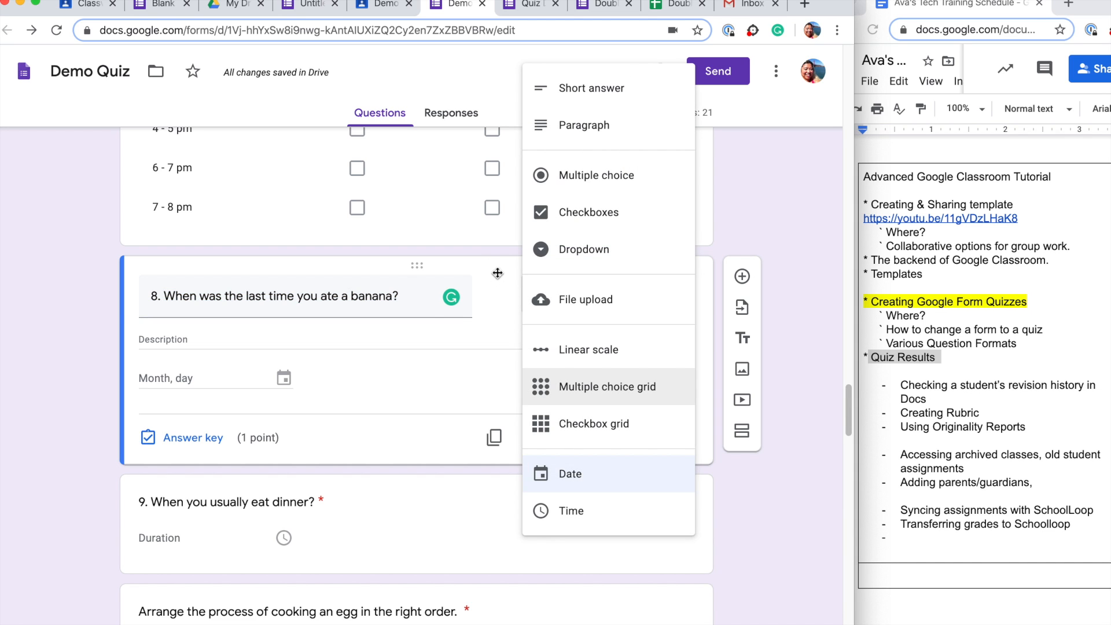
click(571, 487)
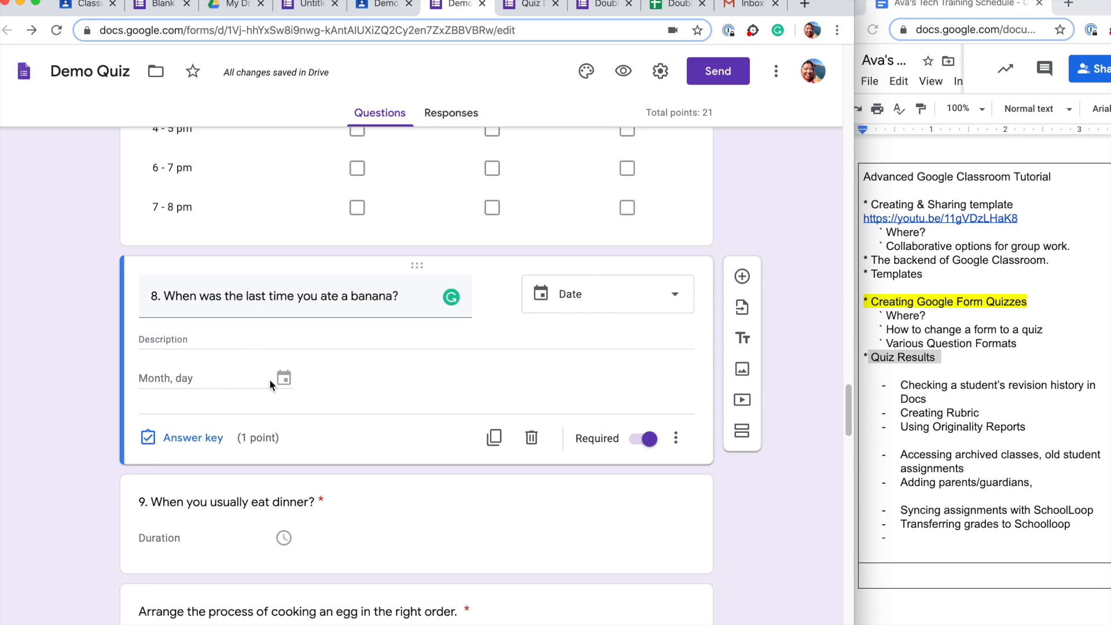
click(676, 440)
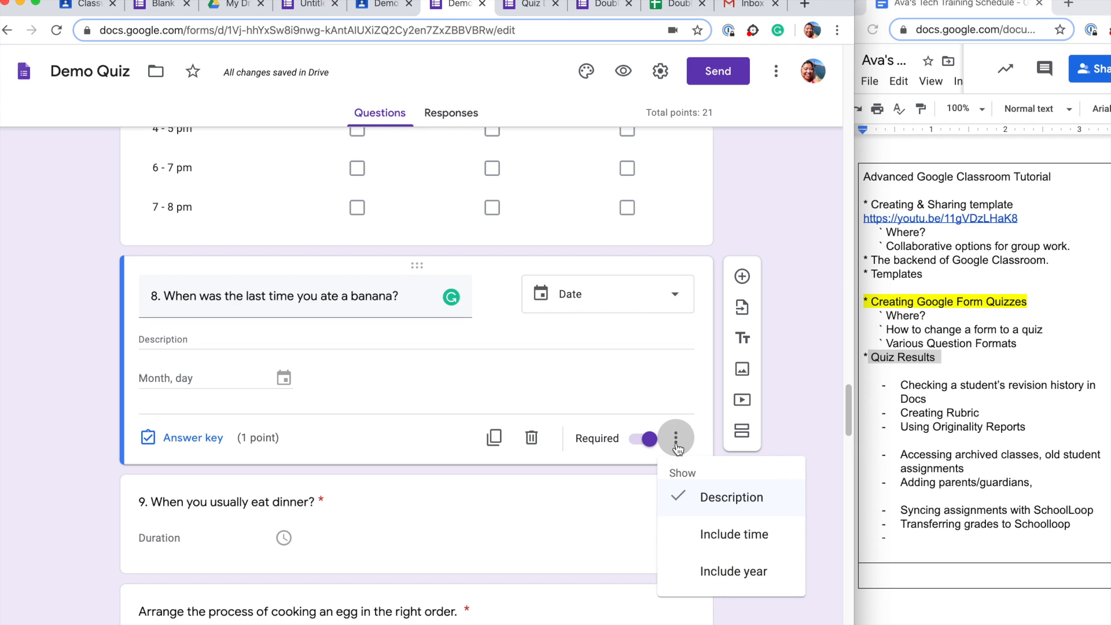
click(695, 536)
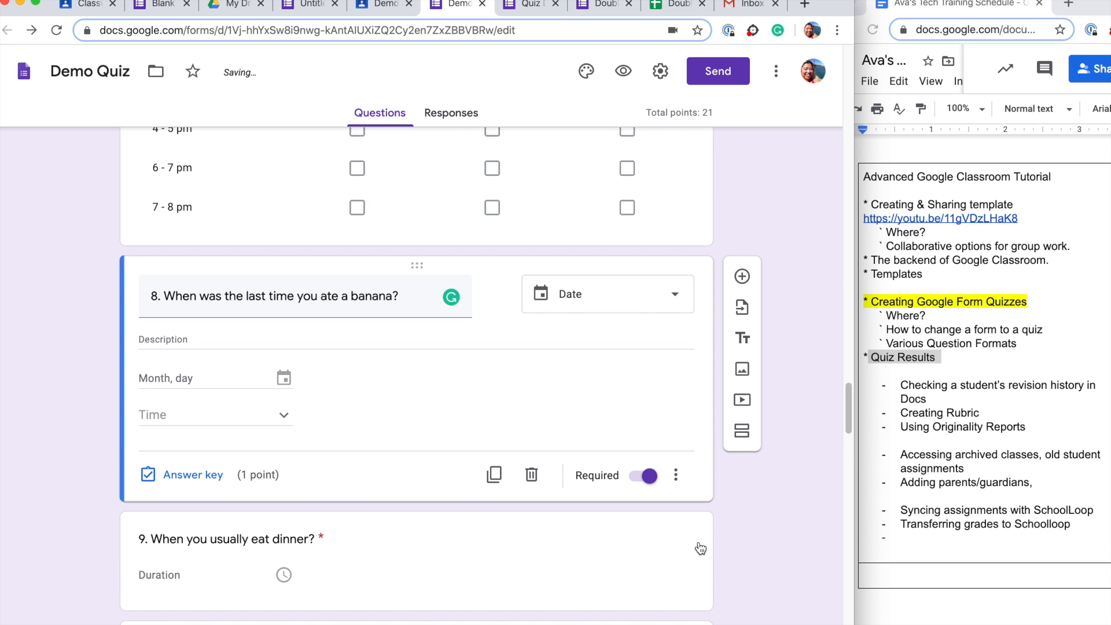
click(676, 475)
click(698, 616)
Step: Open question 9 about dinner and view its question types and answer options, keeping Time as the type and Duration as the answer format
click(451, 555)
click(672, 270)
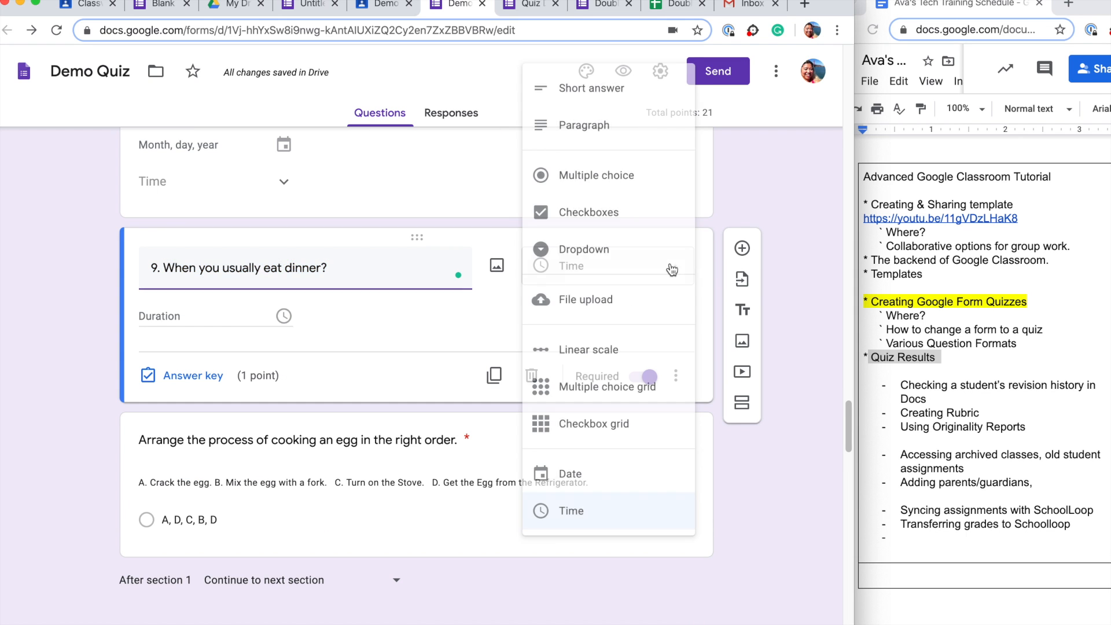
click(638, 511)
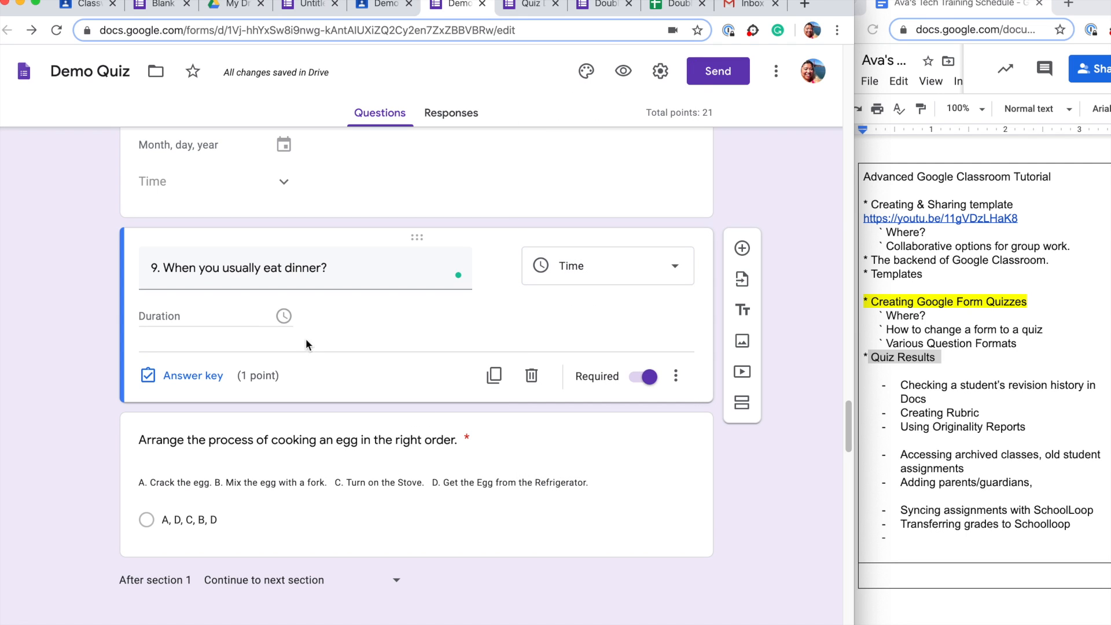
click(675, 375)
click(690, 548)
click(676, 270)
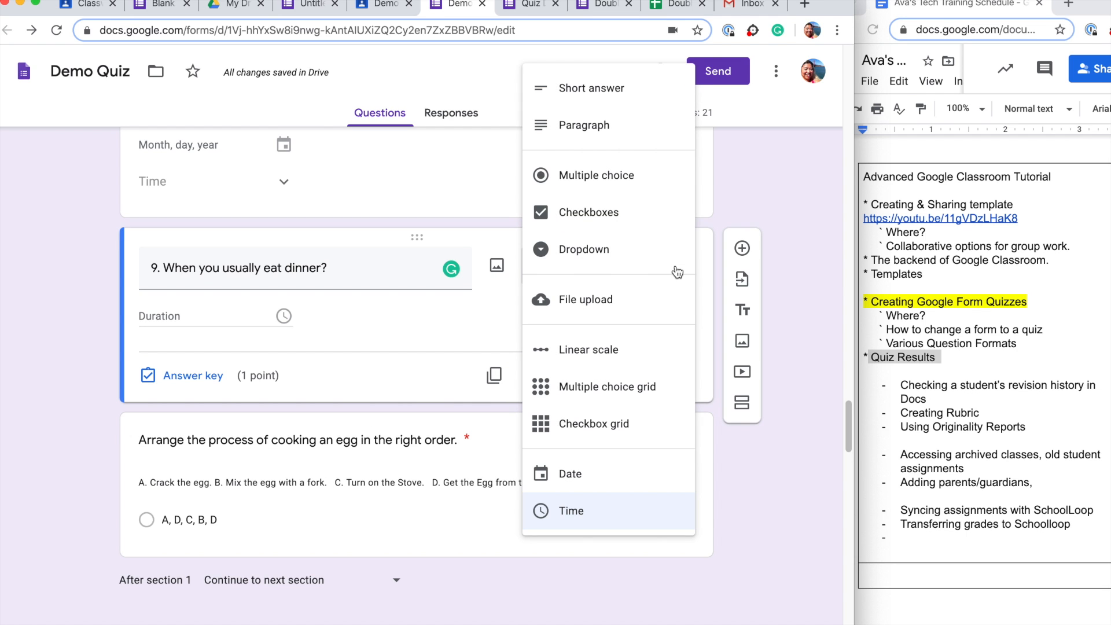